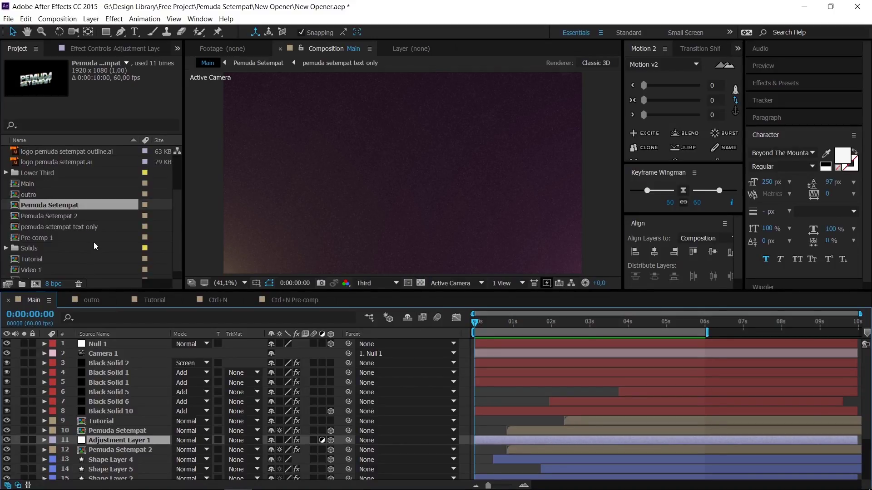
# - Examine the project's audio files: 1940_s_Slow_Dance_Sting.mp3, Big_Horns_Intro.mp3, Boom.mp3 and Cycles edit.mp3
pyautogui.scroll(3, 93, 241)
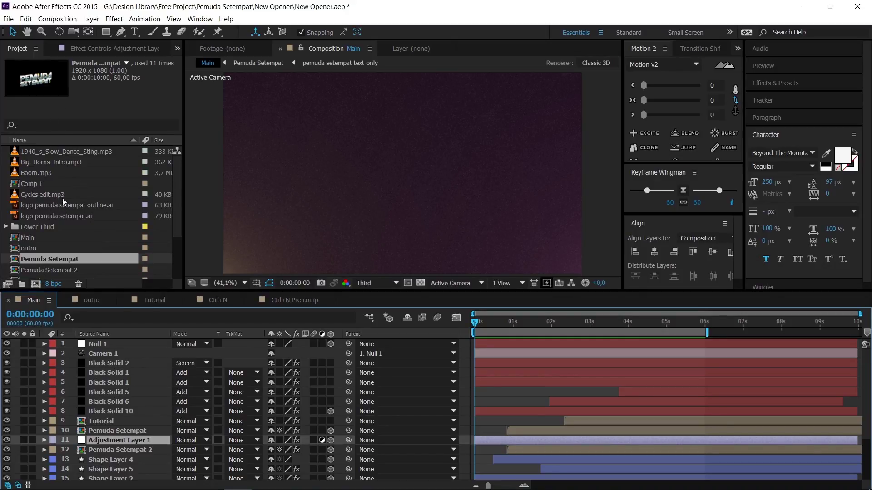
pyautogui.click(55, 163)
pyautogui.scroll(-3, 61, 172)
pyautogui.scroll(3, 63, 201)
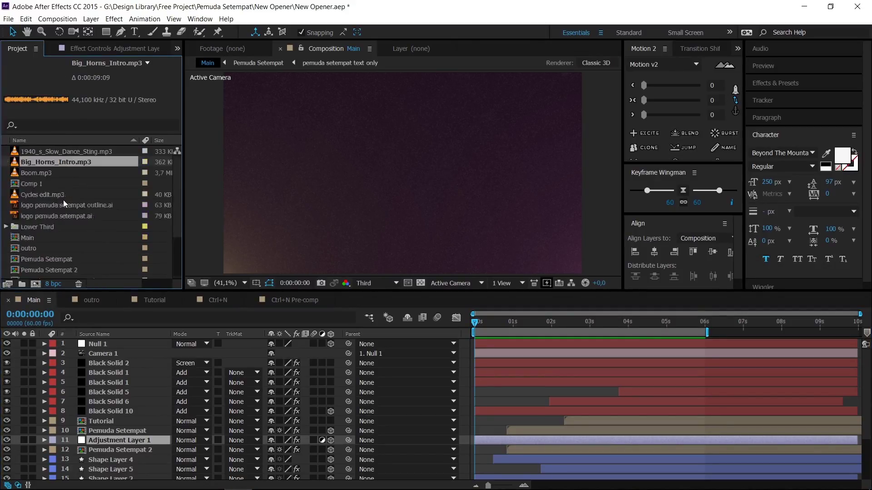
pyautogui.click(64, 153)
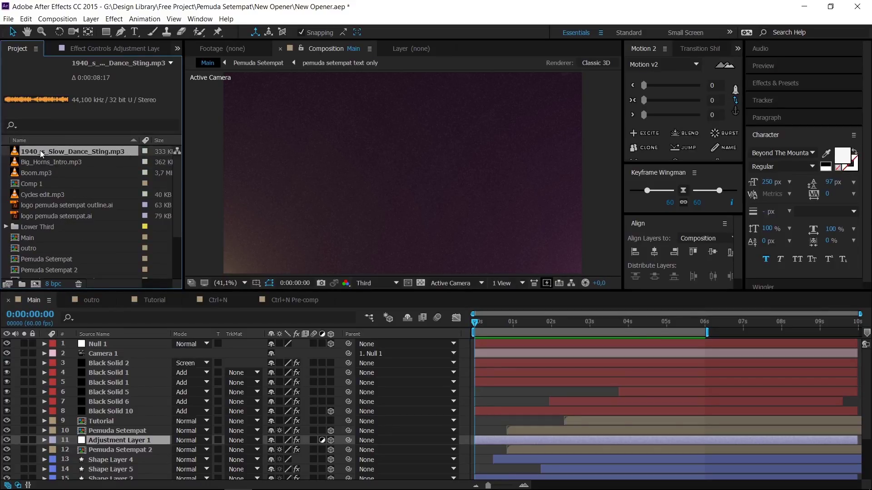
pyautogui.click(42, 161)
pyautogui.click(43, 153)
pyautogui.click(40, 170)
pyautogui.click(37, 192)
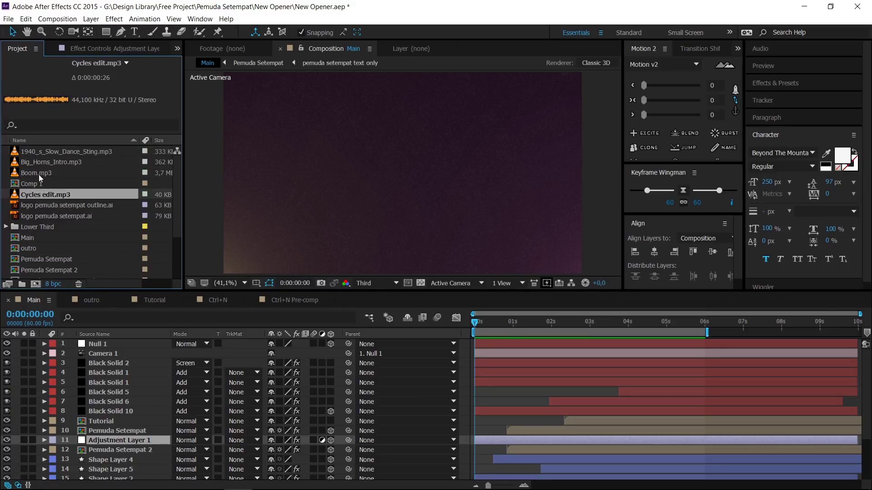
pyautogui.click(40, 173)
pyautogui.click(50, 151)
pyautogui.click(46, 162)
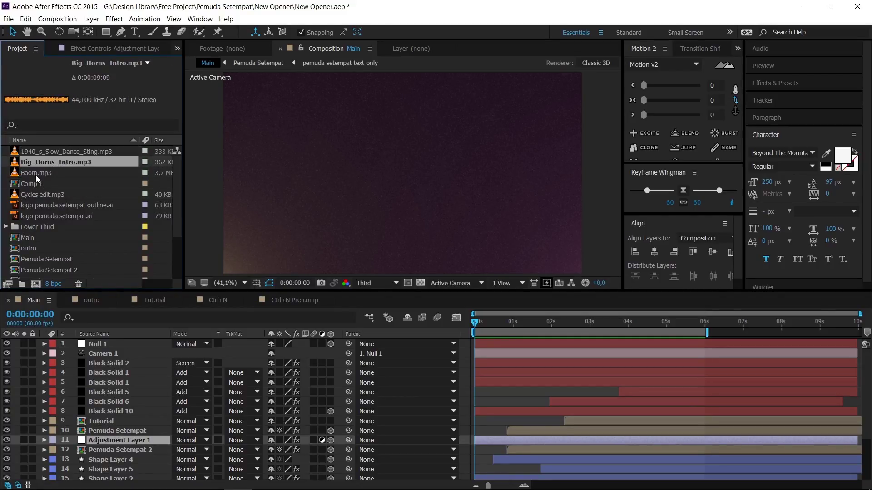
pyautogui.click(36, 173)
pyautogui.click(39, 193)
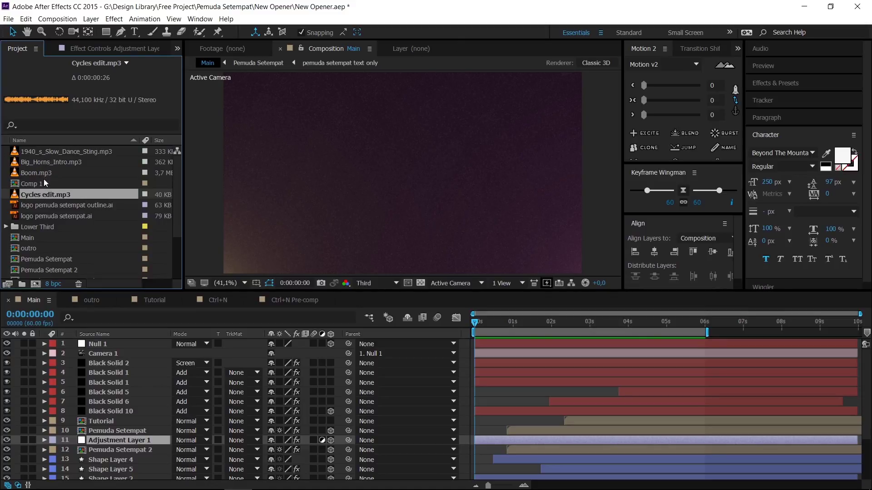
pyautogui.click(41, 176)
pyautogui.click(46, 162)
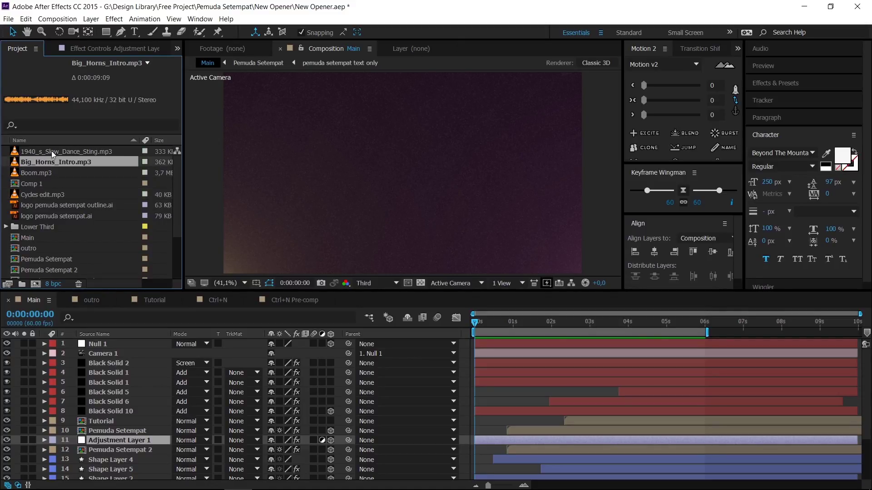
pyautogui.click(50, 150)
# - Find the Boom.mp3 layer at the end of Main's layer stack and recheck the project's audio files
pyautogui.moveTo(42, 172); pyautogui.dragTo(112, 476)
pyautogui.scroll(2, 115, 162)
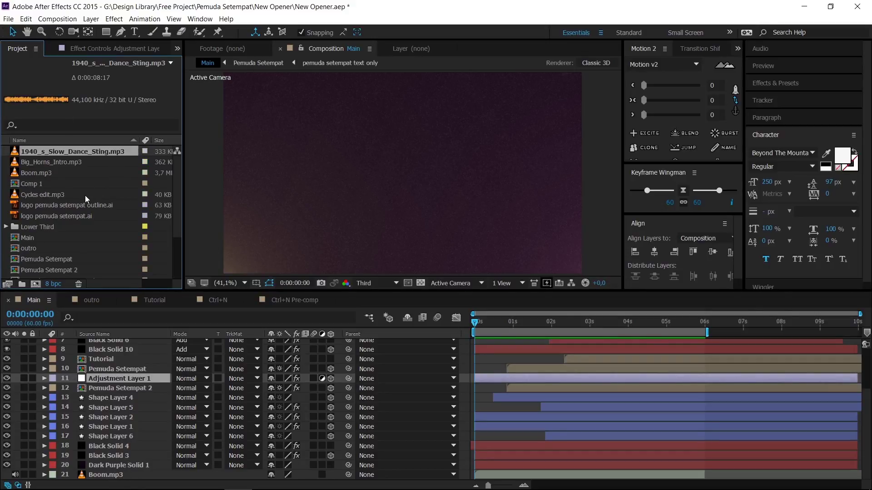
pyautogui.click(42, 174)
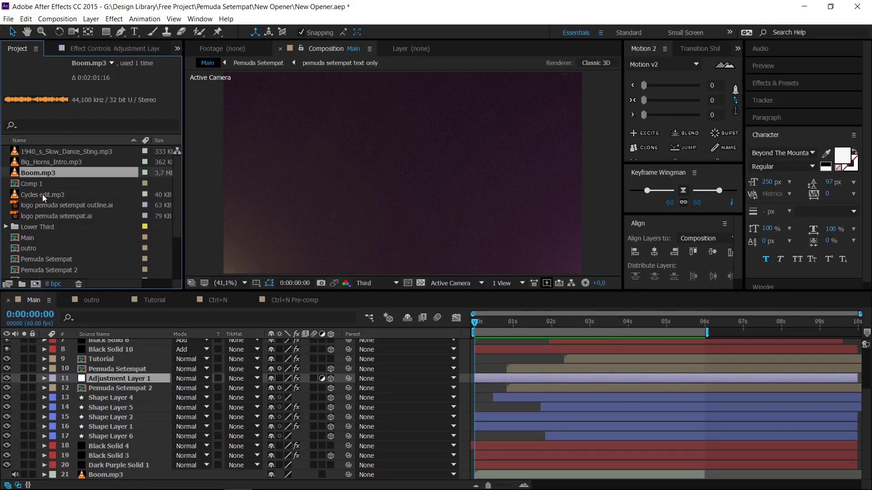
pyautogui.click(42, 195)
pyautogui.click(46, 161)
pyautogui.click(55, 151)
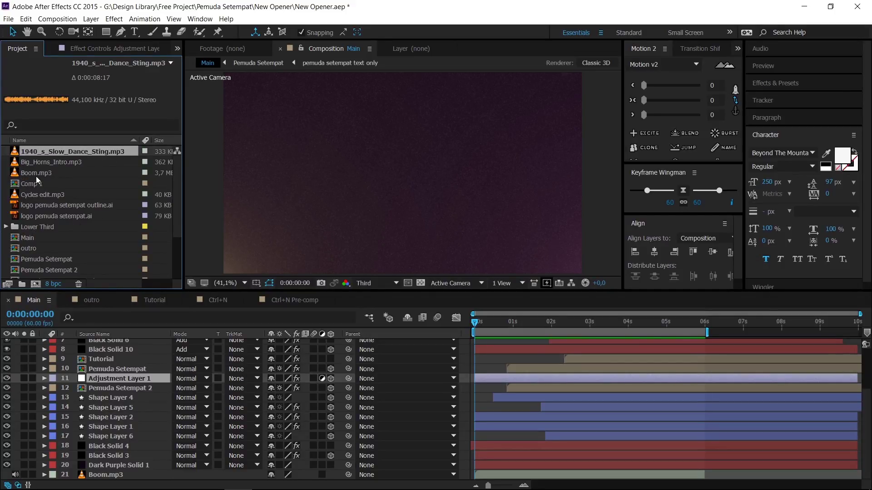
# - Open the Comp 1 composition to view its light effect and close its timeline again
pyautogui.click(29, 185)
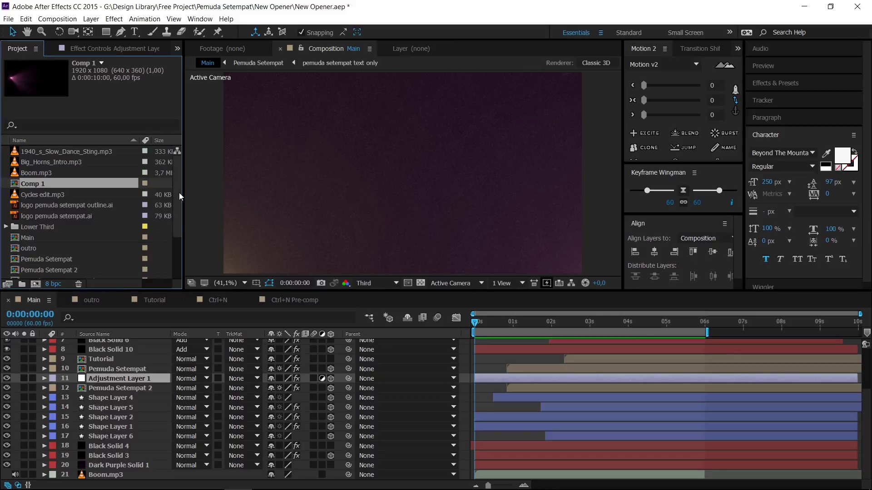
pyautogui.doubleClick(34, 184)
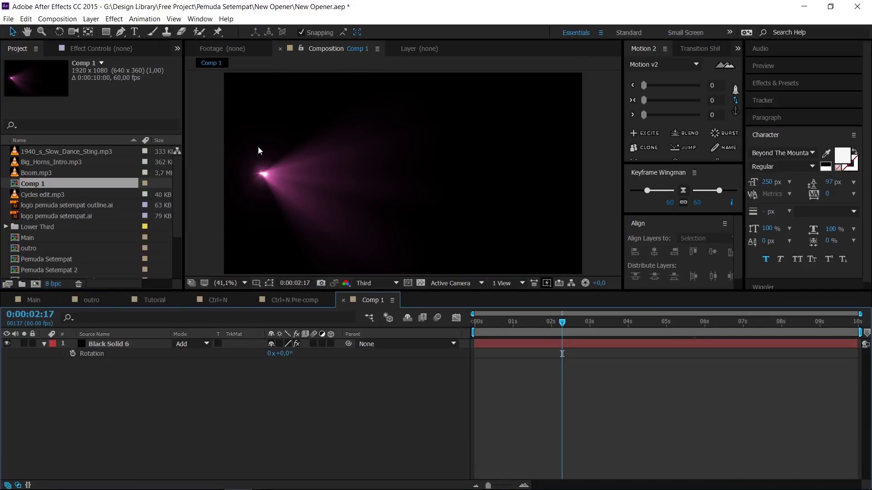
pyautogui.click(343, 300)
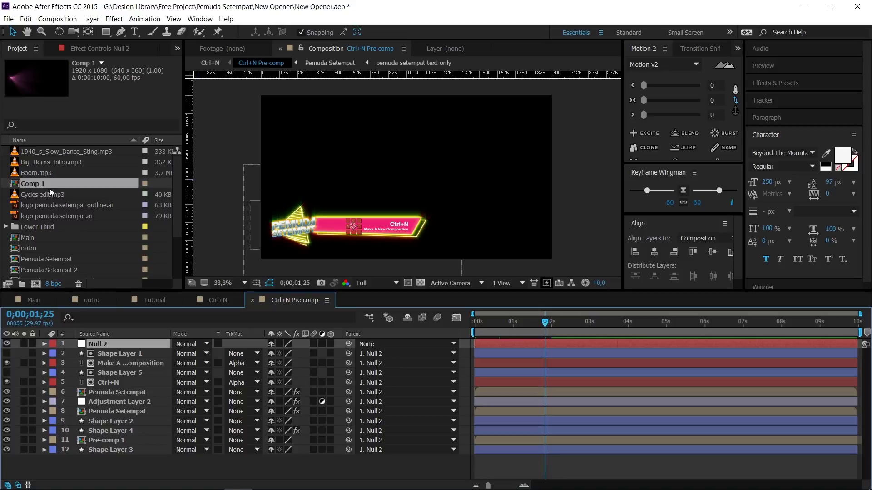
# - Preview the footage of logo pemuda setempat outline.ai and logo pemuda setempat.ai
pyautogui.click(38, 208)
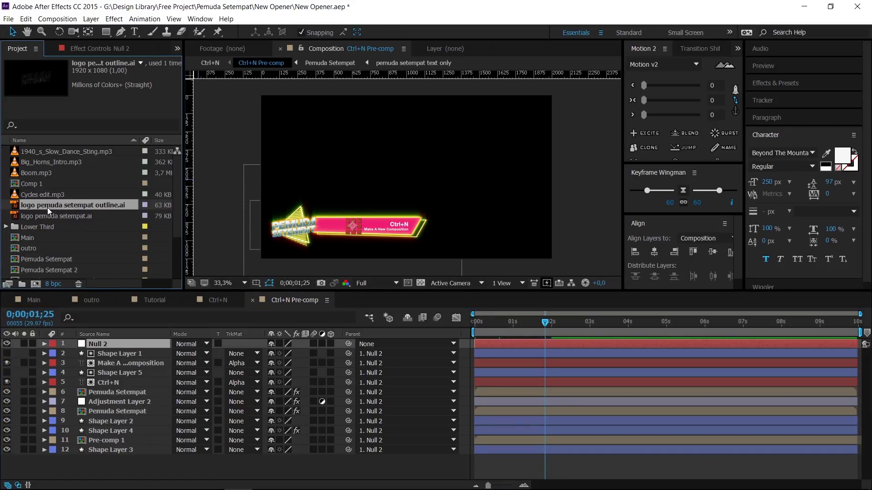
pyautogui.doubleClick(50, 208)
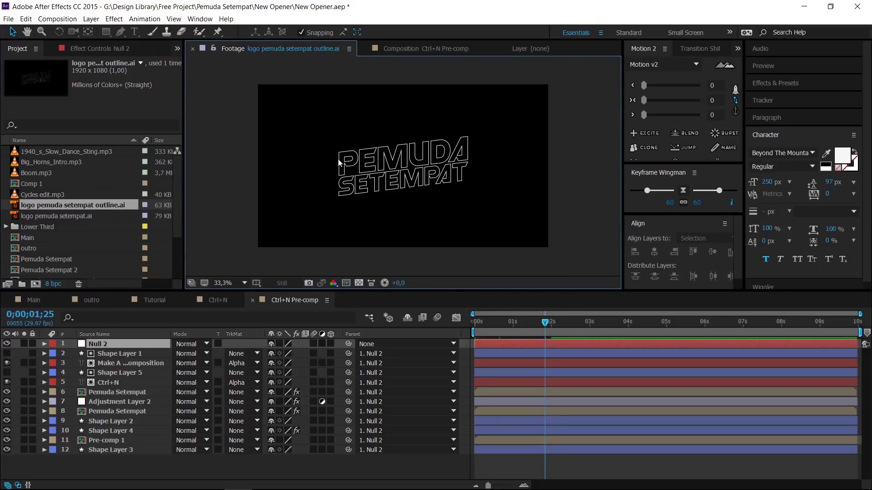
pyautogui.click(57, 216)
pyautogui.doubleClick(58, 216)
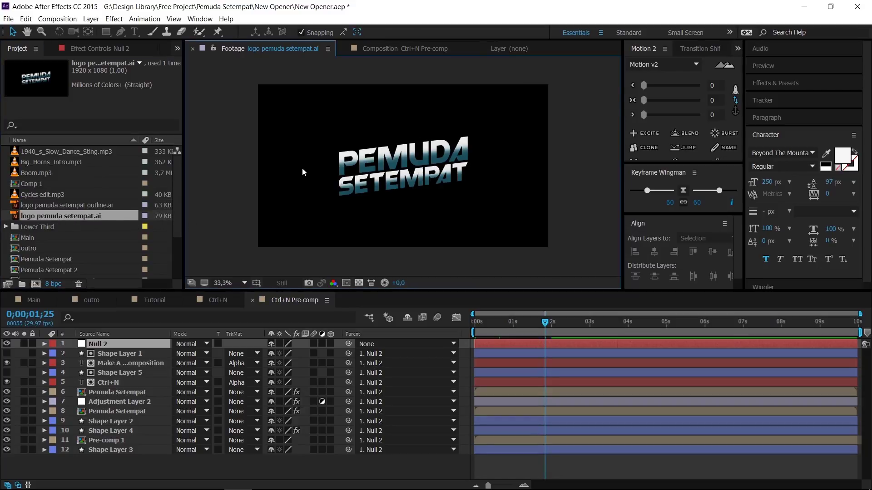
pyautogui.click(65, 204)
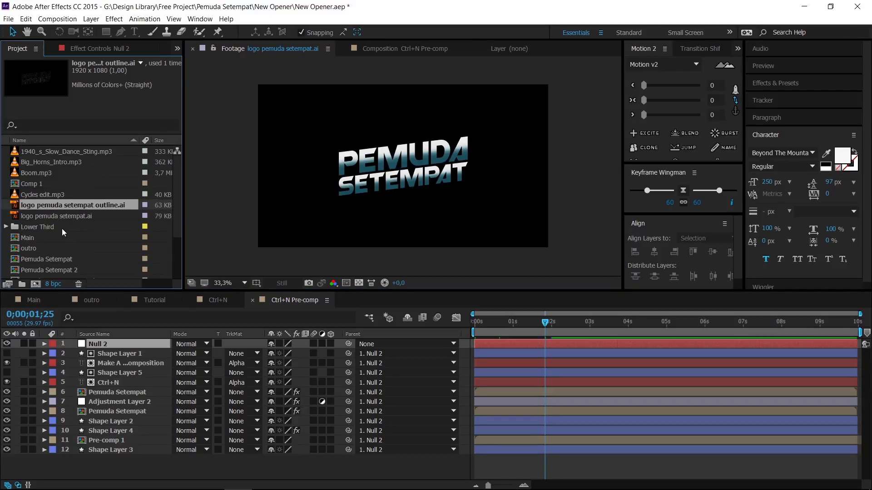
# - Expand the Lower Third folder to view its compositions and collapse it again
pyautogui.click(37, 225)
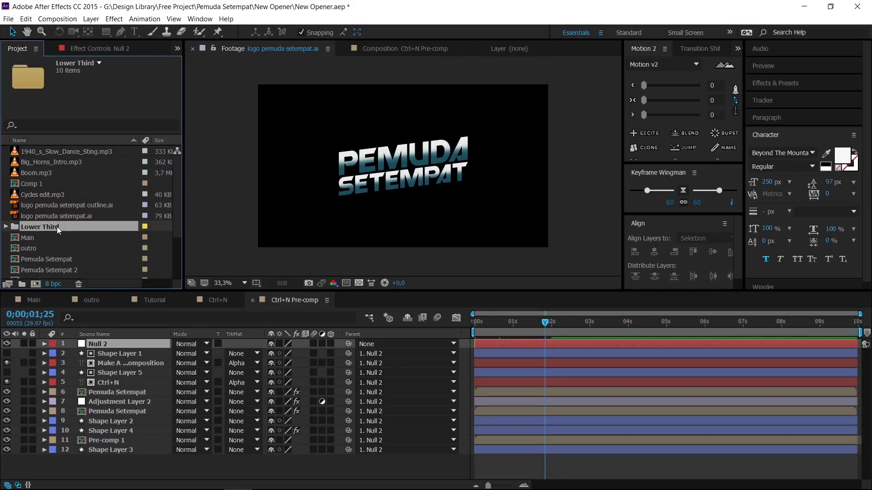
pyautogui.scroll(-1, 56, 227)
pyautogui.click(6, 194)
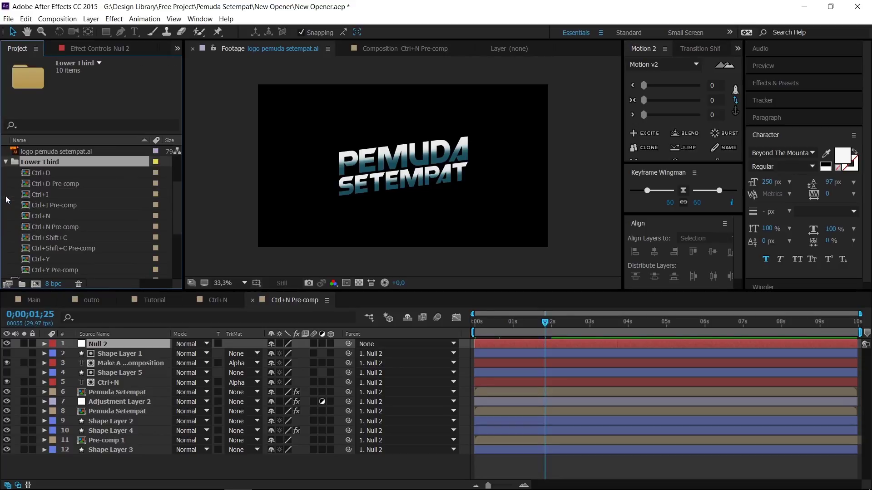
pyautogui.click(6, 162)
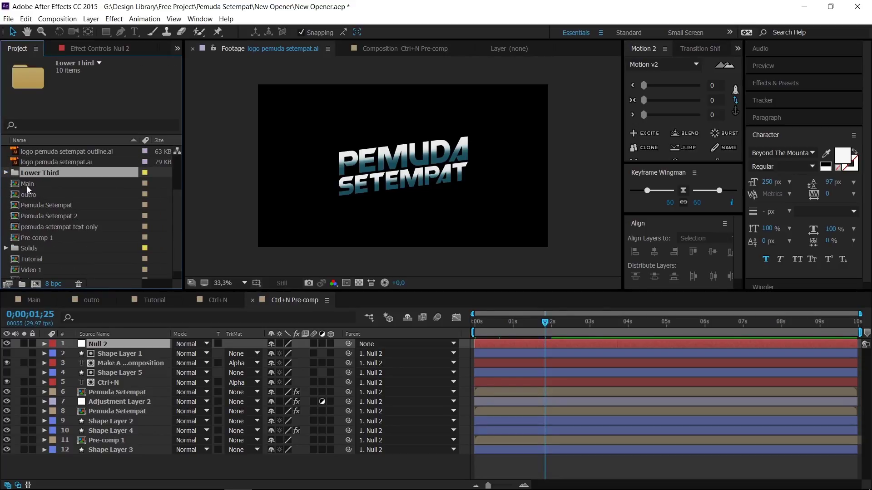
# - Select the Main composition in the project and bring its timeline to the front
pyautogui.click(27, 183)
pyautogui.scroll(2, 43, 245)
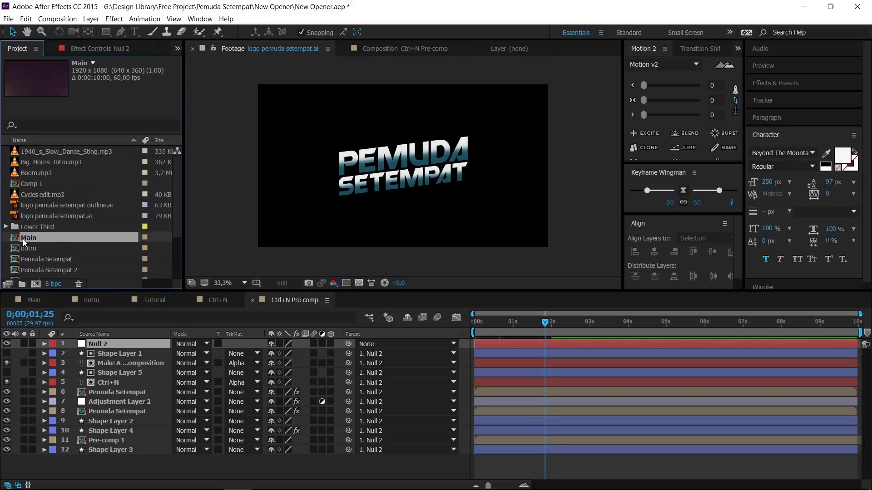
pyautogui.click(38, 299)
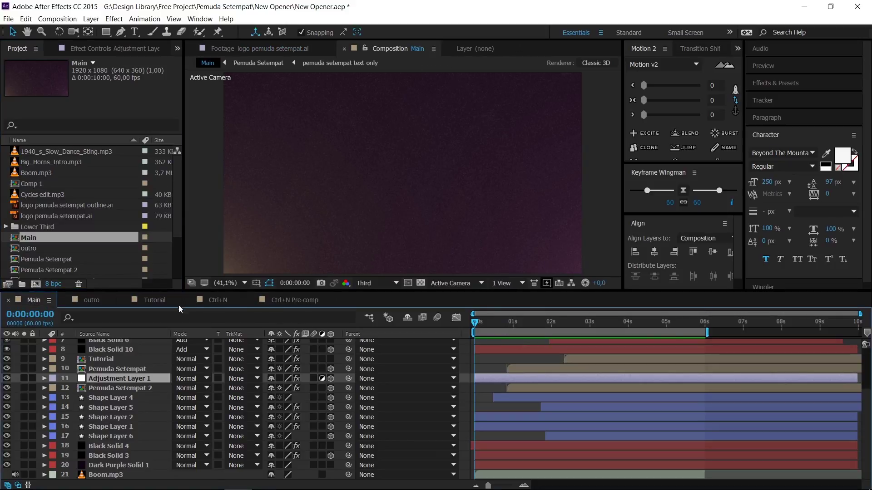
# - Examine the outro, Pemuda Setempat, Pemuda Setempat 2, pemuda setempat text only and Pre-comp 1 compositions in the project
pyautogui.scroll(-1, 45, 241)
pyautogui.click(28, 217)
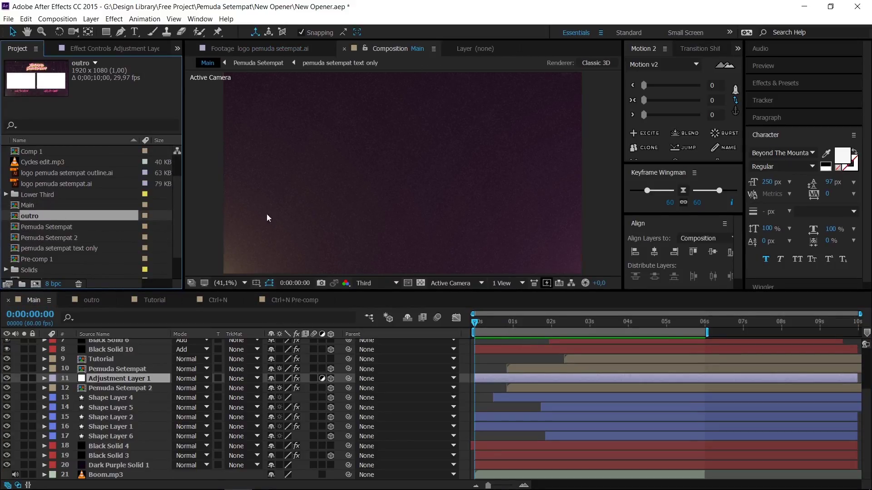
pyautogui.click(54, 226)
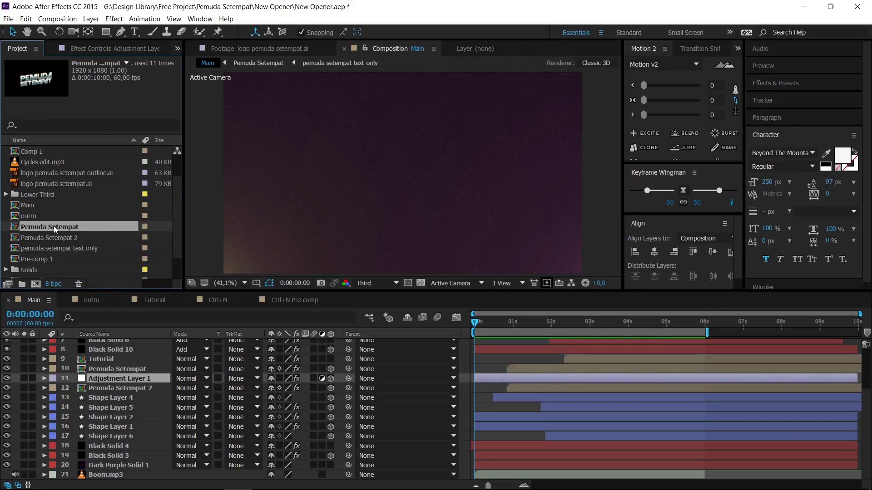
pyautogui.click(53, 236)
pyautogui.click(62, 228)
pyautogui.click(58, 237)
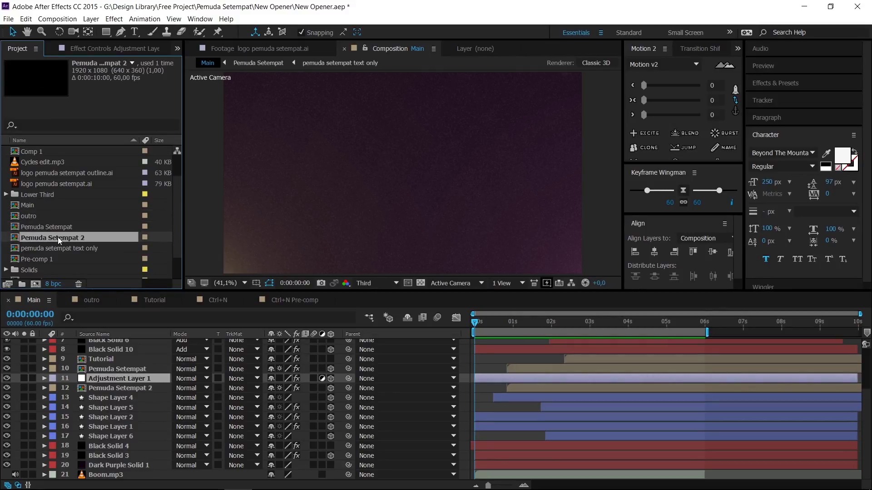
pyautogui.click(51, 249)
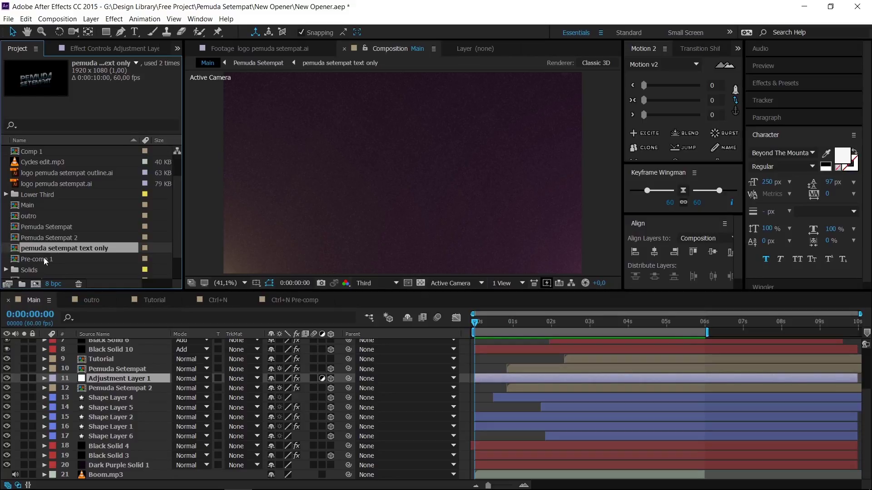
pyautogui.click(39, 262)
pyautogui.scroll(-1, 70, 242)
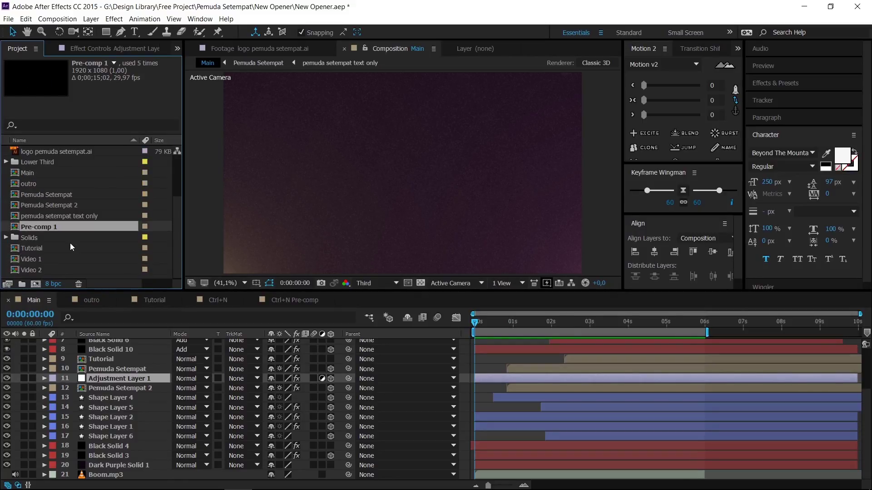
pyautogui.scroll(2, 70, 242)
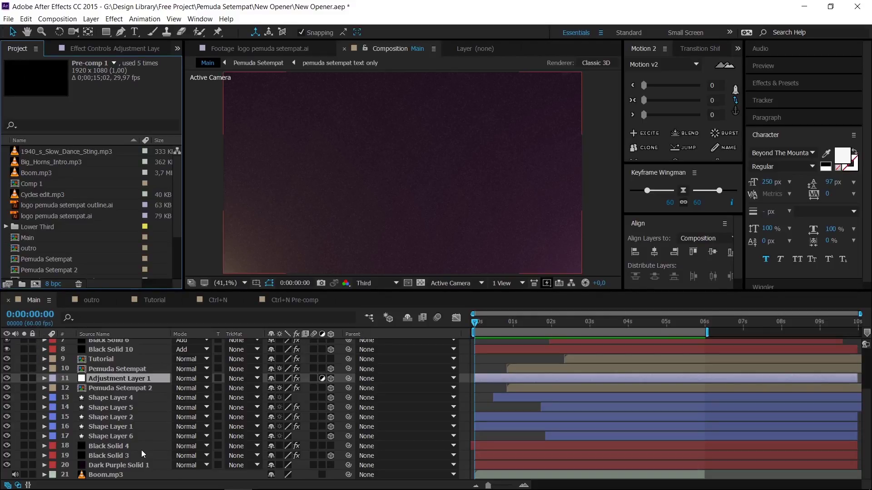
# - Inspect the Null 1 layer in Main and check the parent assigned to Camera 1
pyautogui.scroll(3, 139, 436)
pyautogui.click(25, 303)
pyautogui.click(109, 345)
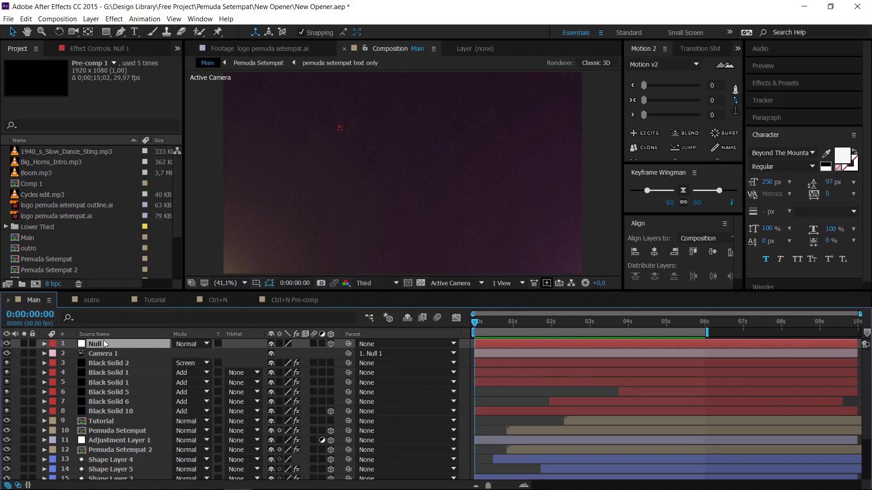
pyautogui.click(402, 353)
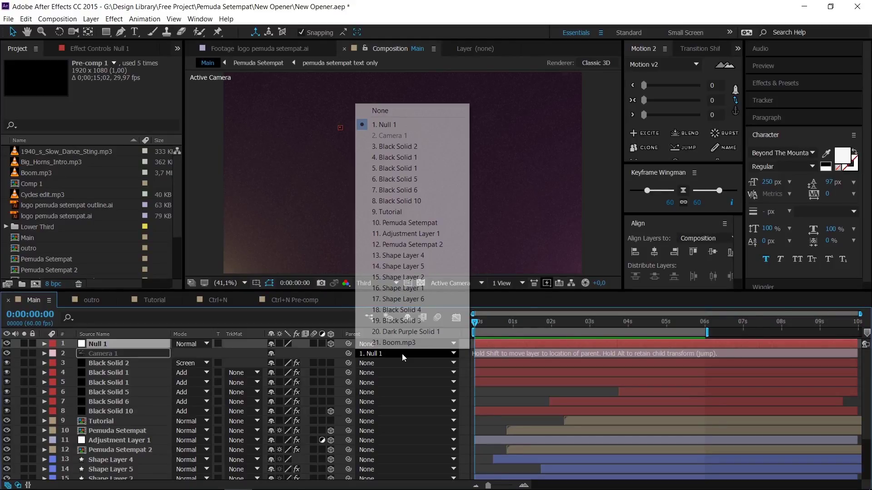
pyautogui.click(100, 362)
pyautogui.click(100, 362)
pyautogui.click(120, 353)
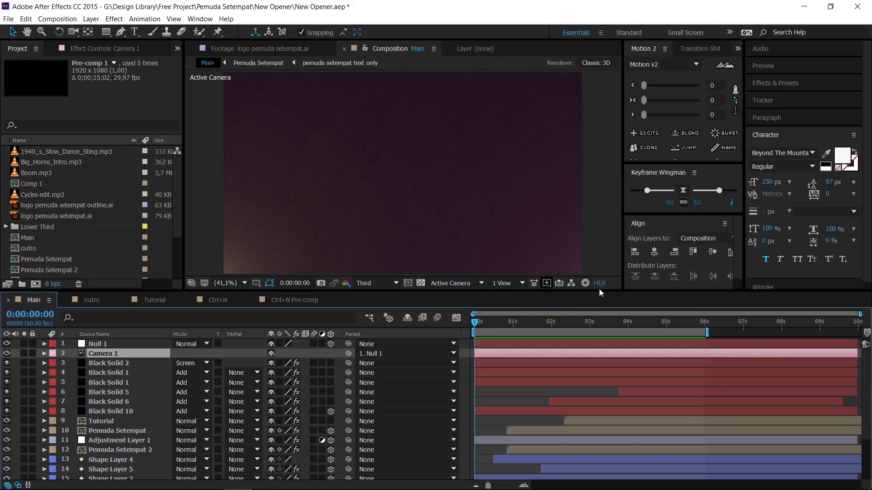
# - Try the 4 Views - Top layout for Main and switch the viewer to 2 Views - Horizontal
pyautogui.click(513, 283)
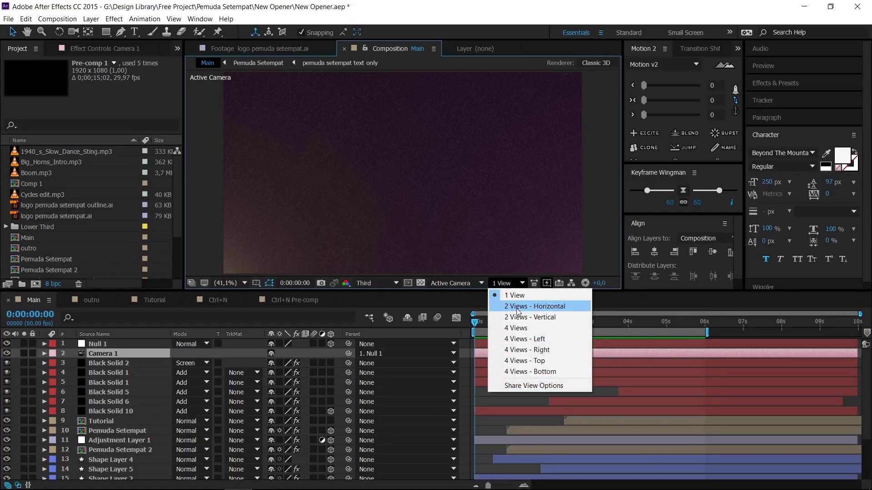
pyautogui.click(529, 361)
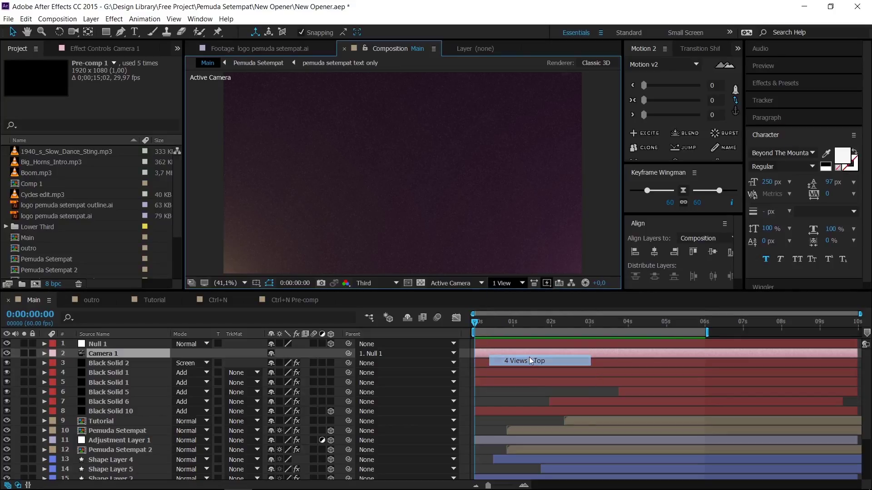
pyautogui.click(512, 284)
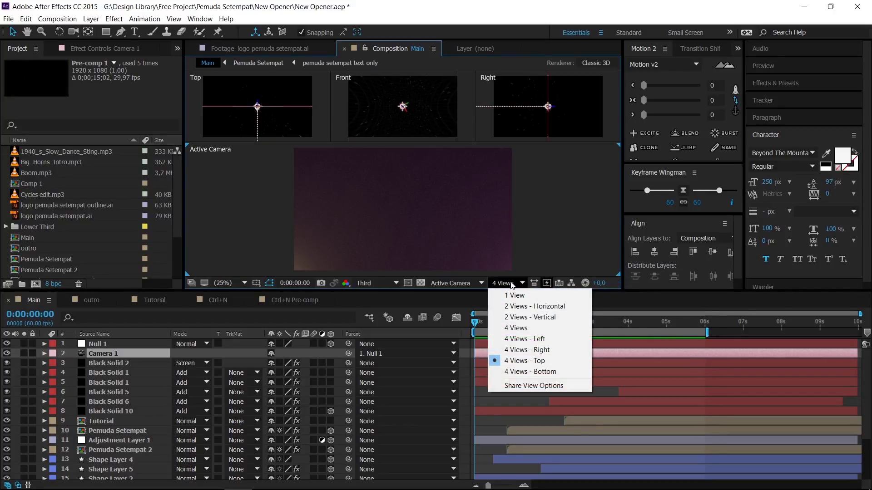
pyautogui.click(518, 308)
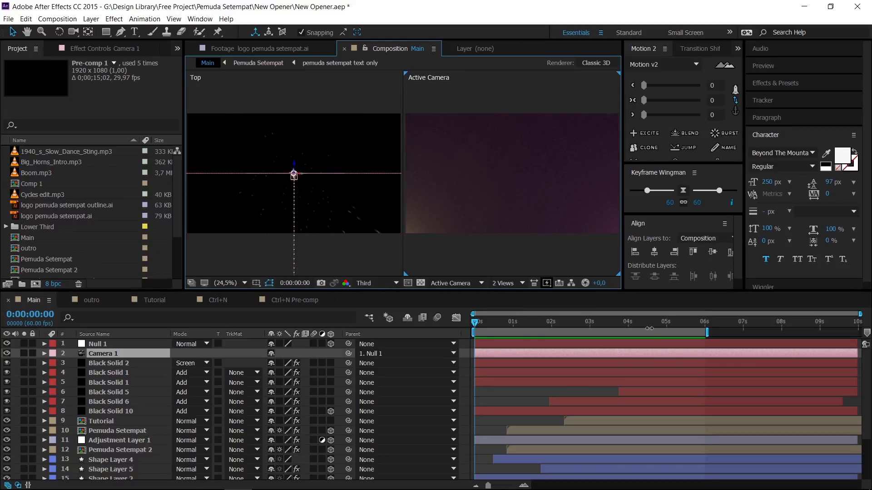
# - Reframe the Top view to show the whole camera path and scrub Main to 0:00:03:08 to review the camera movement
pyautogui.moveTo(321, 223); pyautogui.dragTo(325, 144)
pyautogui.scroll(-2, 319, 159)
pyautogui.moveTo(318, 181); pyautogui.dragTo(320, 170)
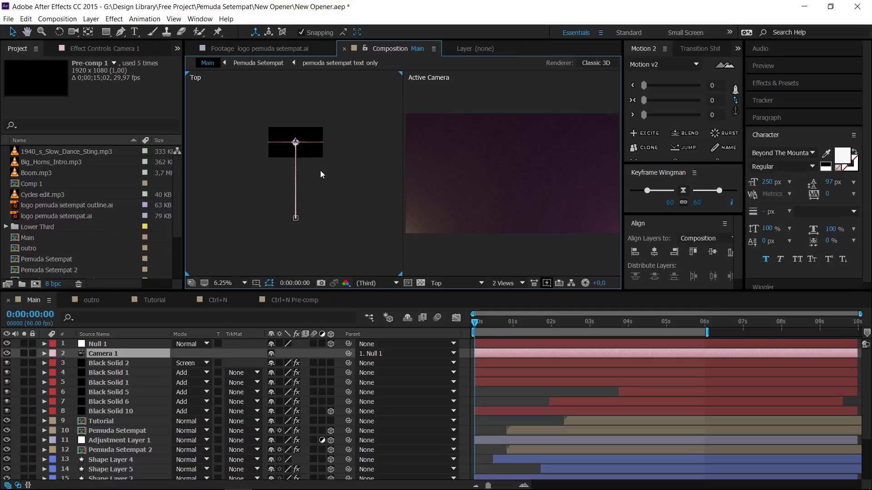
pyautogui.scroll(1, 316, 174)
pyautogui.moveTo(573, 323); pyautogui.dragTo(488, 323)
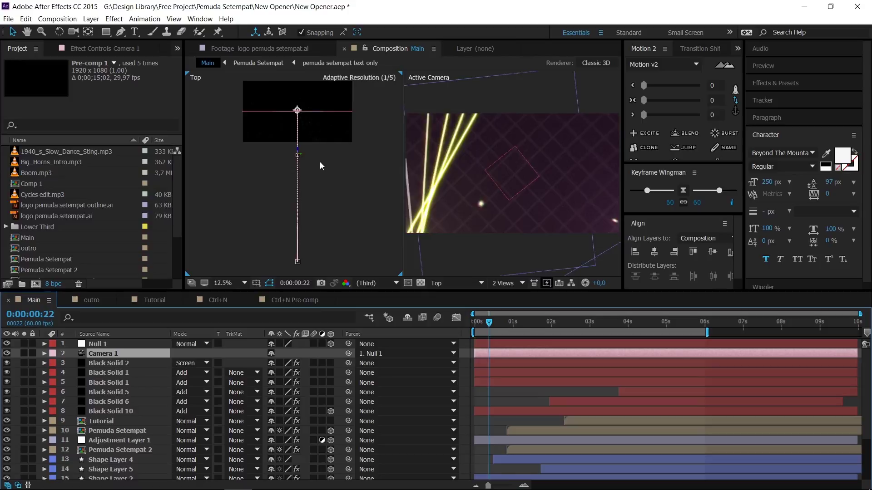
pyautogui.moveTo(519, 320); pyautogui.dragTo(598, 327)
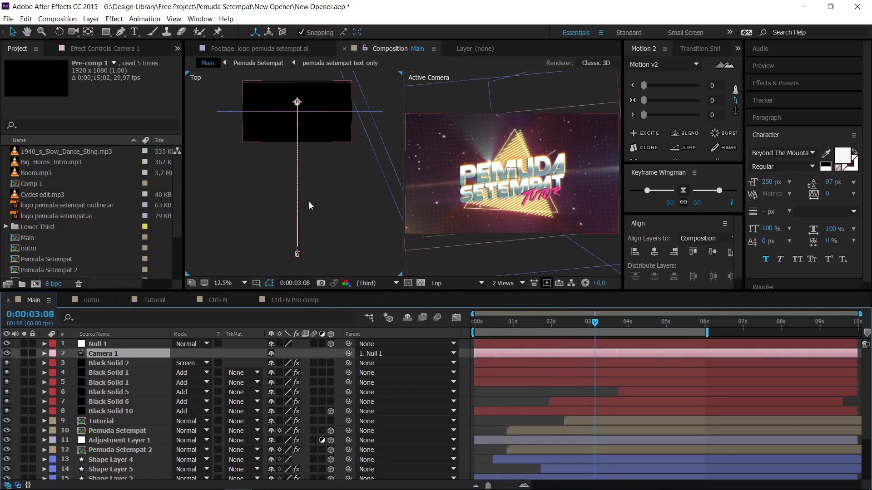
# - Reveal the keyframes of Null 1 and Camera 1, scrub the timeline to review their animation, and collapse both layers
pyautogui.click(99, 344)
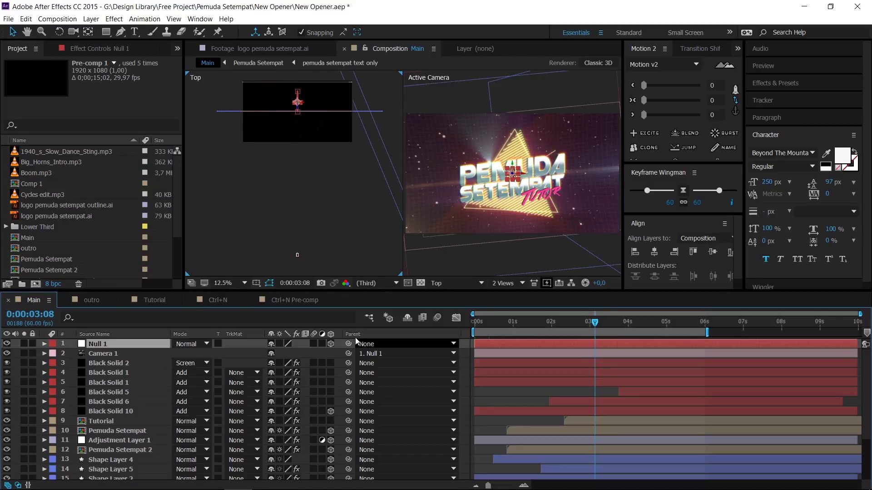
pyautogui.press('u')
pyautogui.moveTo(542, 325); pyautogui.dragTo(653, 326)
pyautogui.click(109, 372)
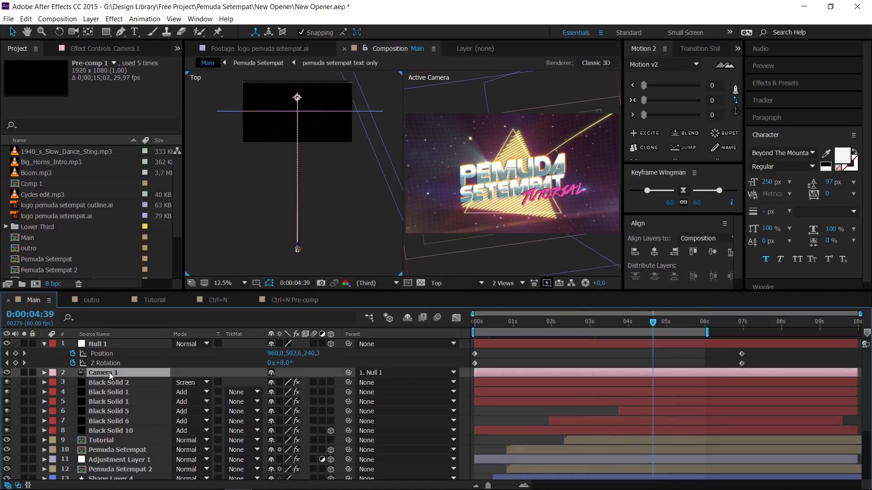
pyautogui.press('u')
pyautogui.moveTo(579, 318); pyautogui.dragTo(620, 336)
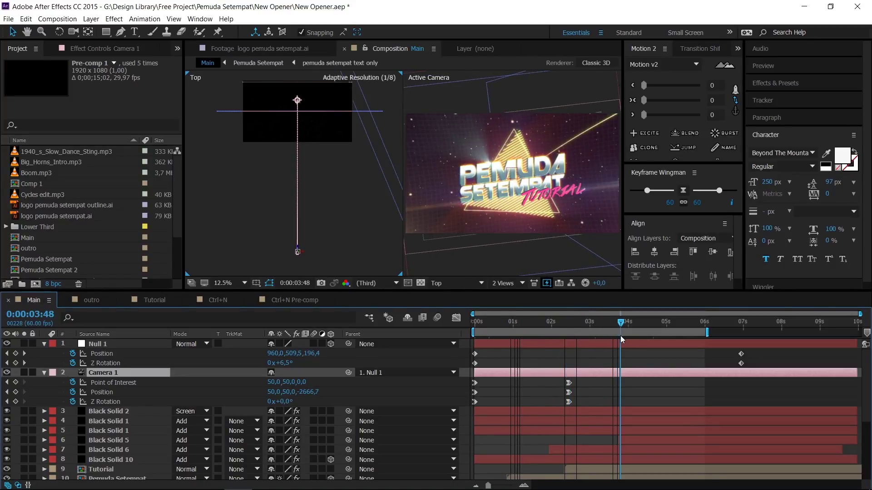
pyautogui.click(45, 344)
pyautogui.click(45, 351)
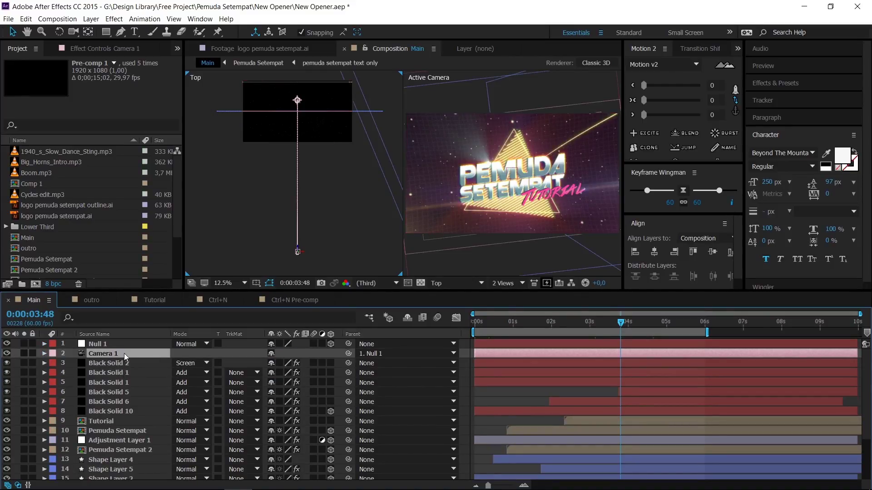
# - Select Black Solid 2, scrub to 0:00:03:53 and solo the layer to view it alone
pyautogui.click(112, 364)
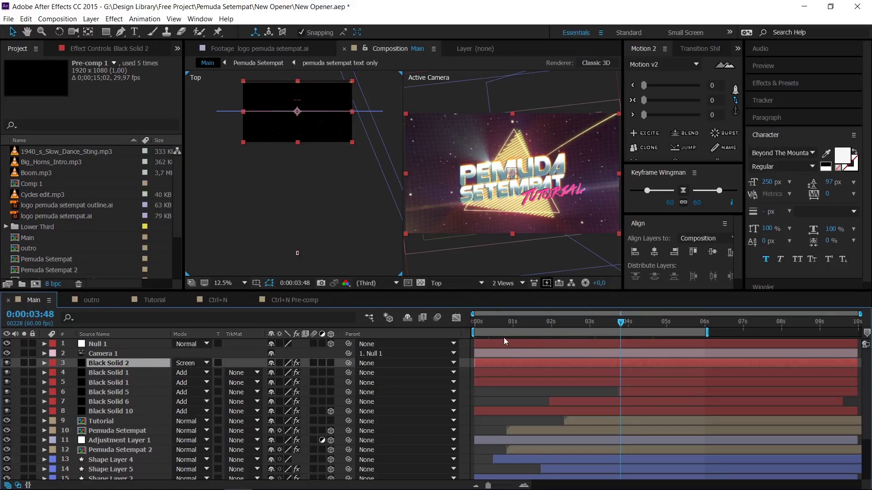
pyautogui.moveTo(547, 321); pyautogui.dragTo(618, 335)
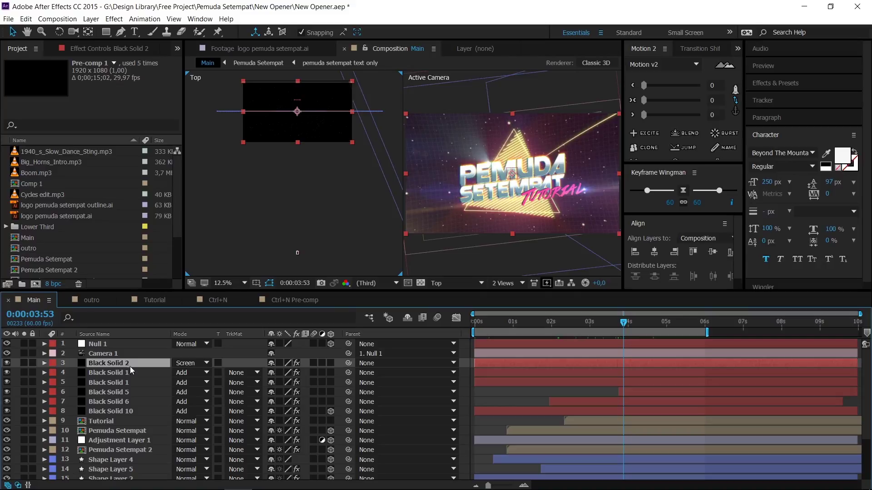
pyautogui.click(115, 373)
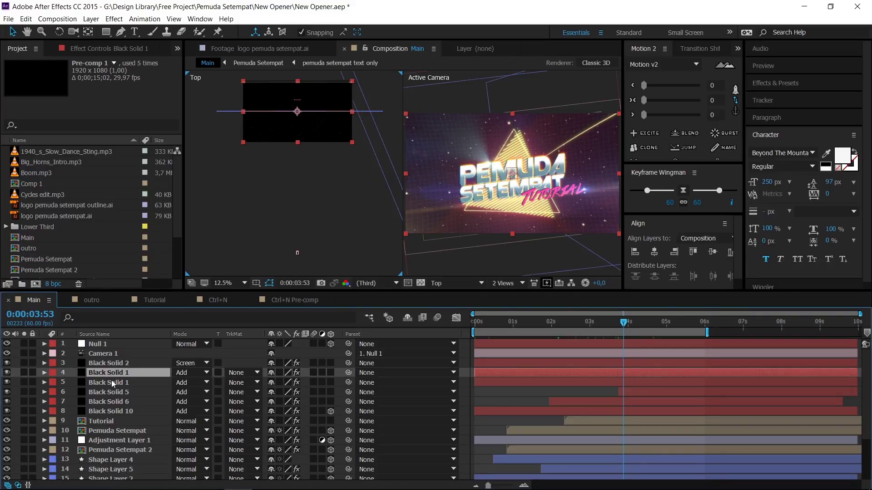
pyautogui.click(96, 363)
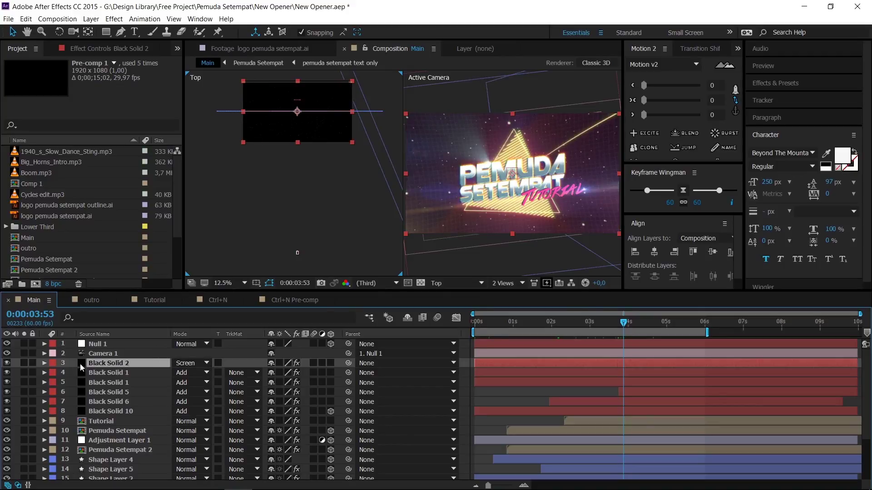
pyautogui.click(23, 363)
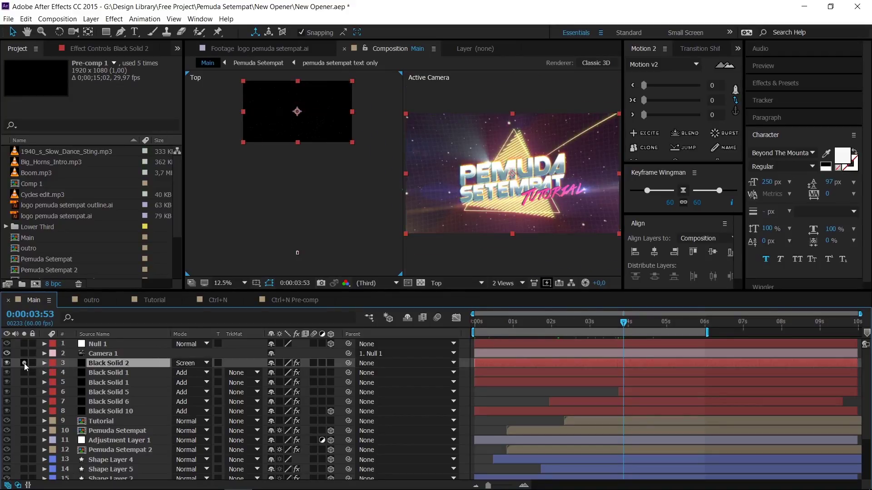
# - Switch the composition viewer to a single Active Camera view
pyautogui.click(452, 282)
pyautogui.click(484, 299)
pyautogui.click(506, 283)
pyautogui.click(505, 295)
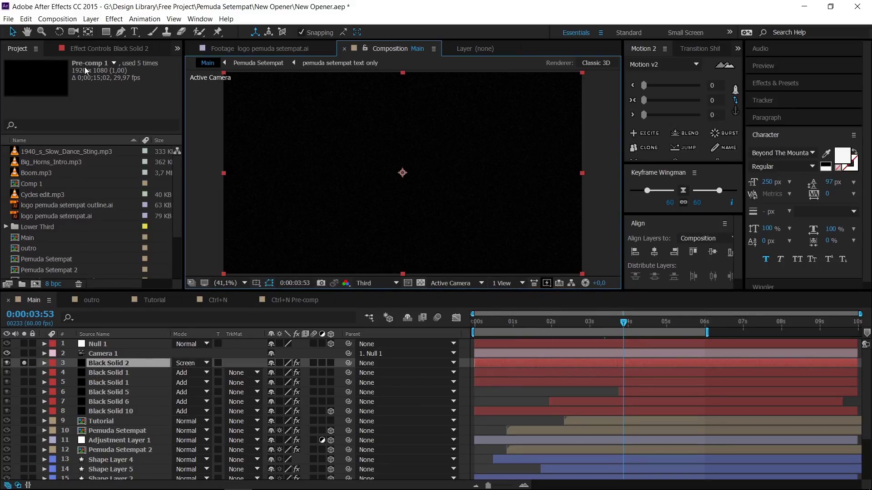
# - Inspect the Add Grain effect on Black Solid 2 and locate Add Grain by searching the effects for "grain"
pyautogui.click(92, 49)
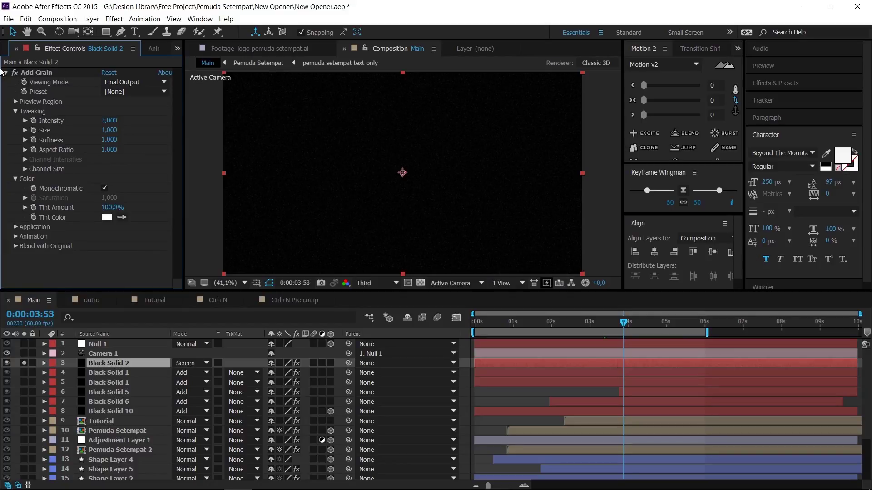
pyautogui.click(6, 73)
pyautogui.click(778, 86)
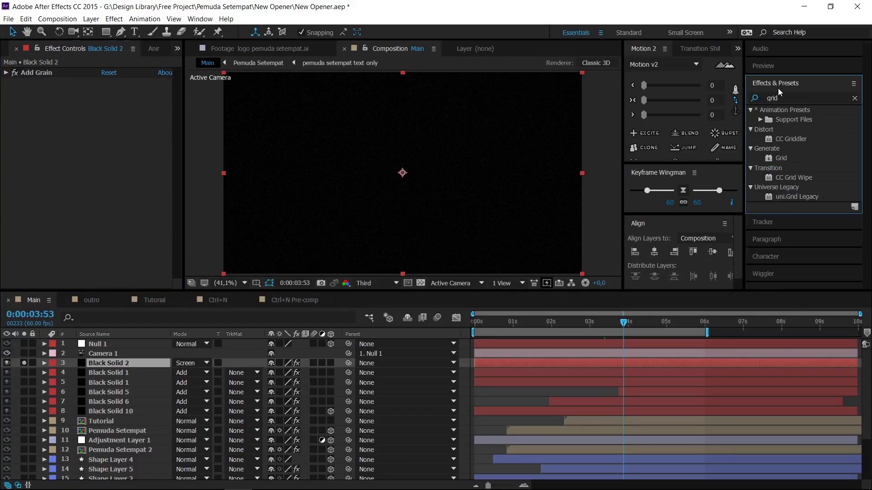
pyautogui.click(791, 97)
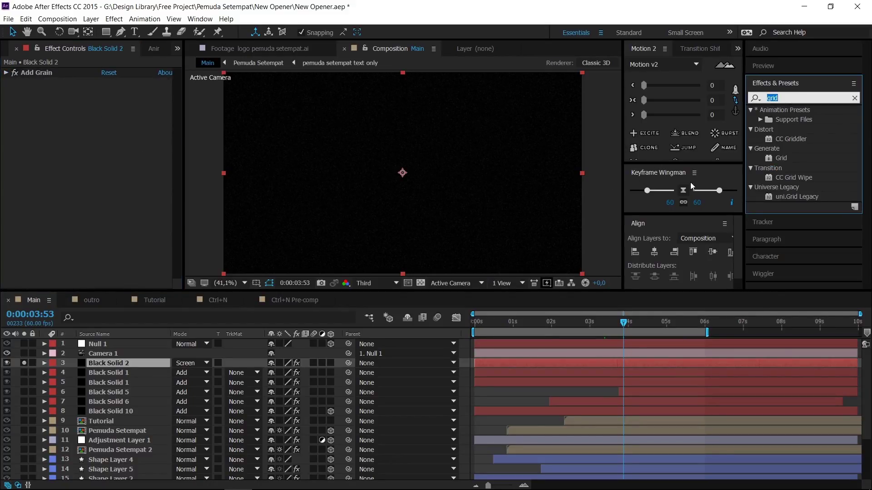
pyautogui.write('grai')
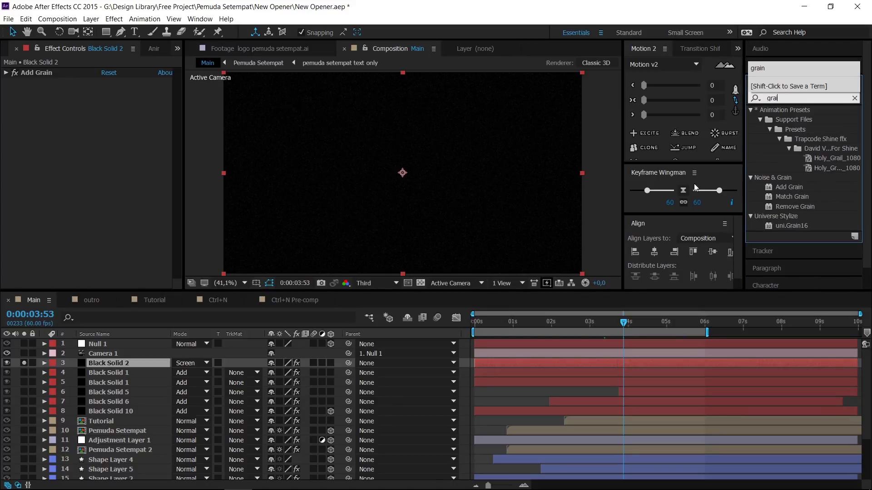
pyautogui.write('n')
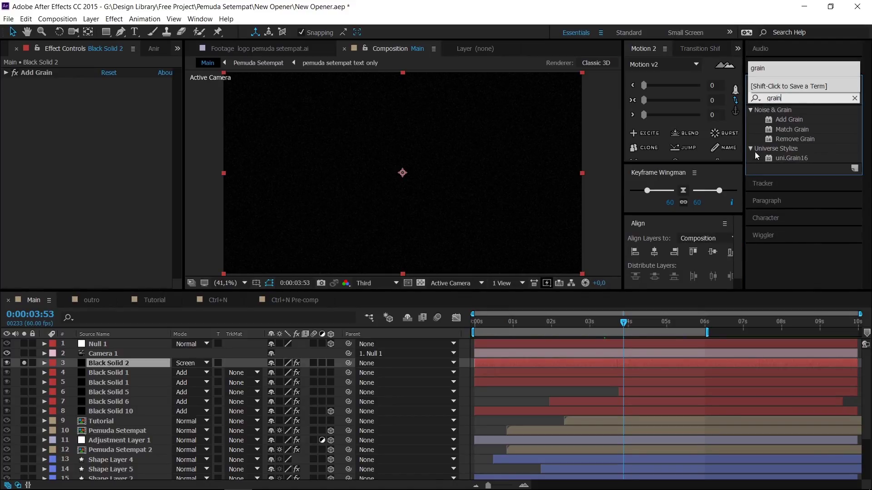
pyautogui.click(805, 119)
# - Examine the grain up close, unsolo Black Solid 2 and compare the full frame with that layer hidden and shown
pyautogui.scroll(2, 451, 146)
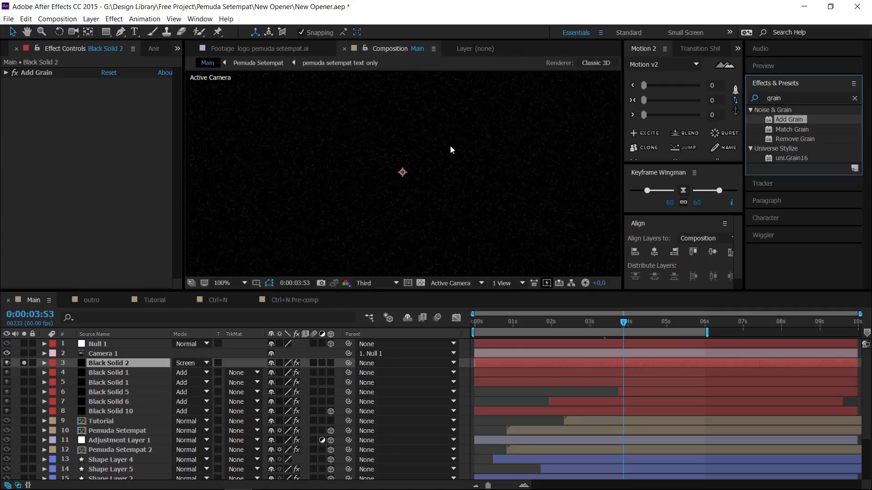
pyautogui.scroll(-1, 355, 163)
pyautogui.scroll(-2, 274, 242)
pyautogui.click(25, 363)
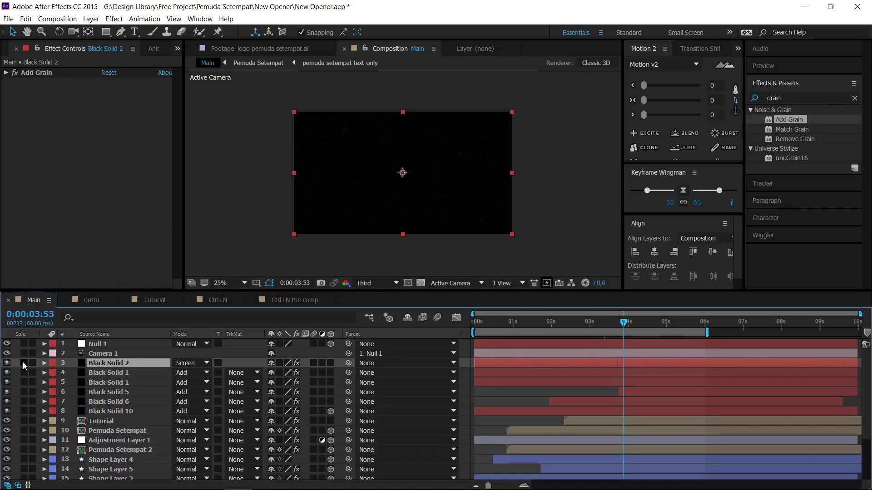
pyautogui.hotkey('shift', '/')
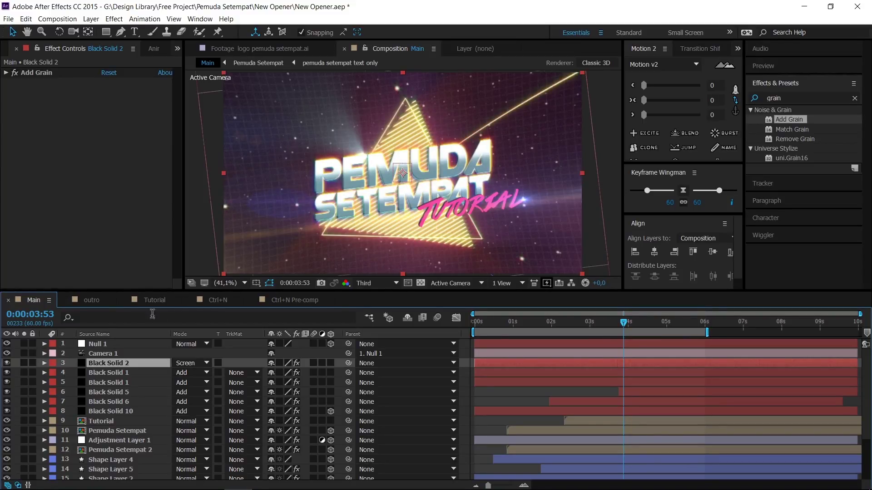
pyautogui.click(7, 362)
pyautogui.click(7, 362)
# - At 0:00:02:35, solo the Black Solid 1 on layer 4 to inspect its Optical Flares effect, and unsolo it
pyautogui.click(574, 326)
pyautogui.click(99, 372)
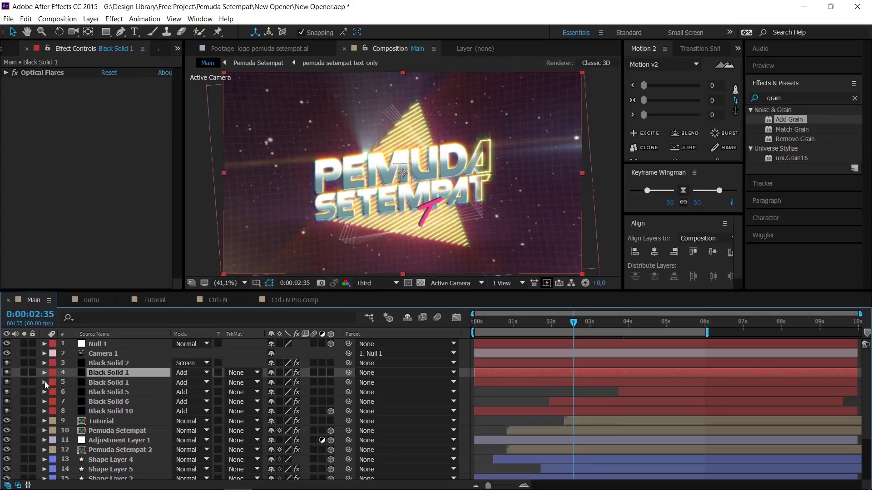
pyautogui.click(9, 372)
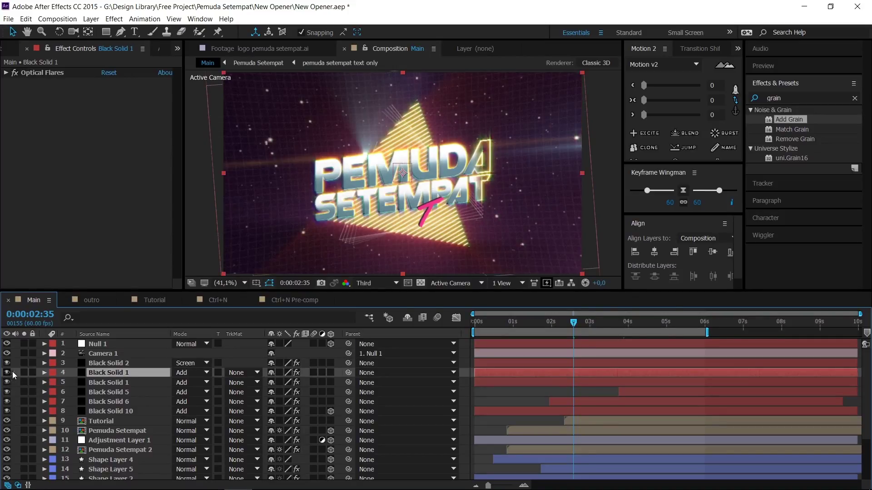
pyautogui.click(23, 372)
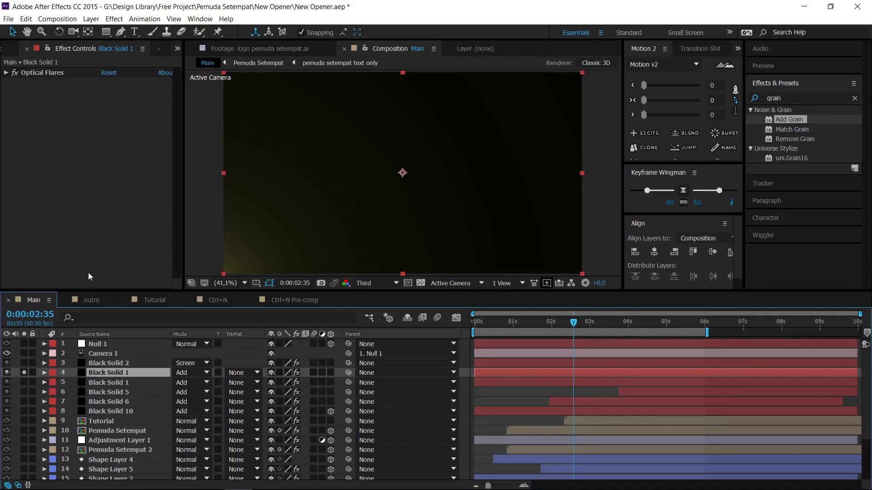
pyautogui.click(42, 72)
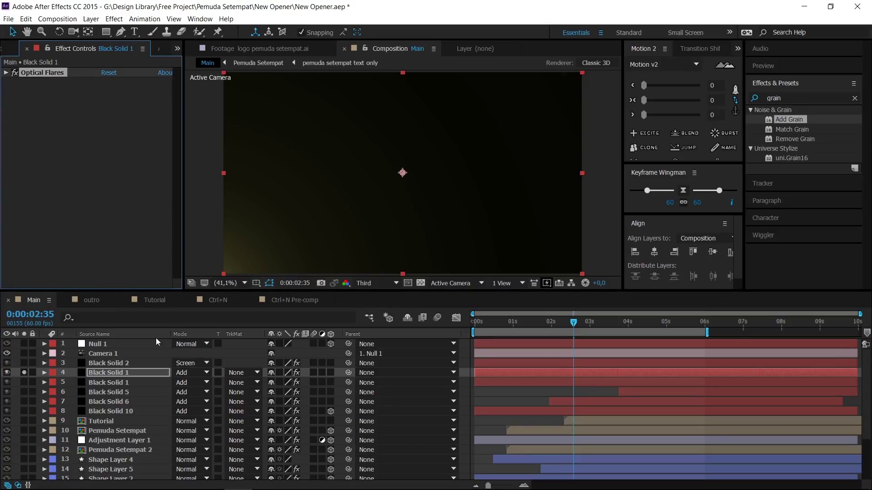
pyautogui.click(24, 372)
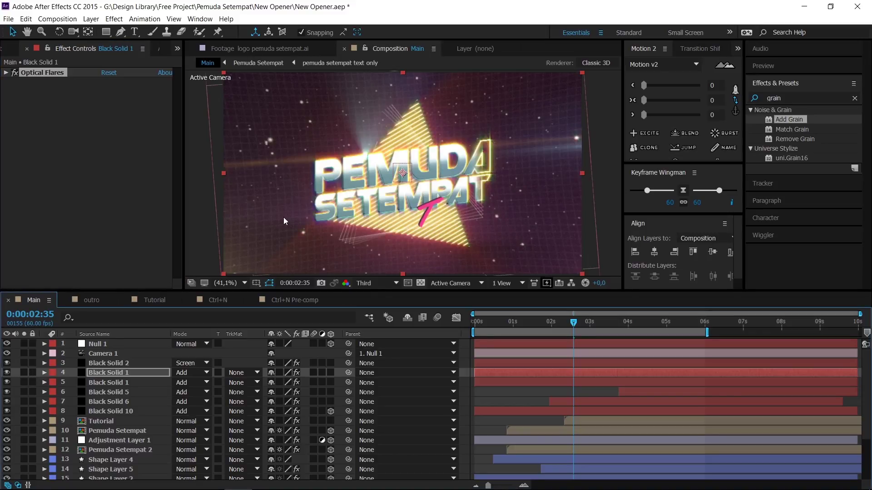
# - Solo the Black Solid 1 on layer 5 to view its flare alone, and unsolo it
pyautogui.click(23, 383)
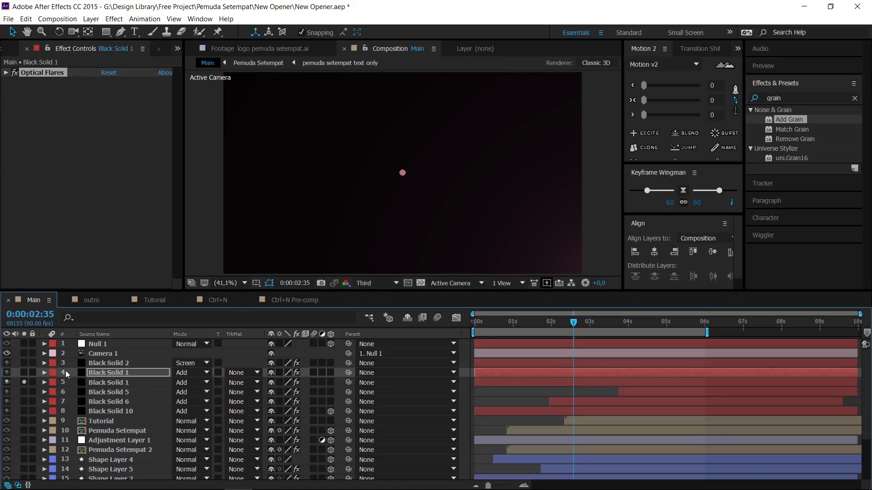
pyautogui.click(108, 383)
pyautogui.click(102, 393)
pyautogui.click(23, 382)
# - Solo Black Solid 5, scrub to its flare, and unsolo it to check the flare over the title up to 0:00:04:21
pyautogui.click(23, 392)
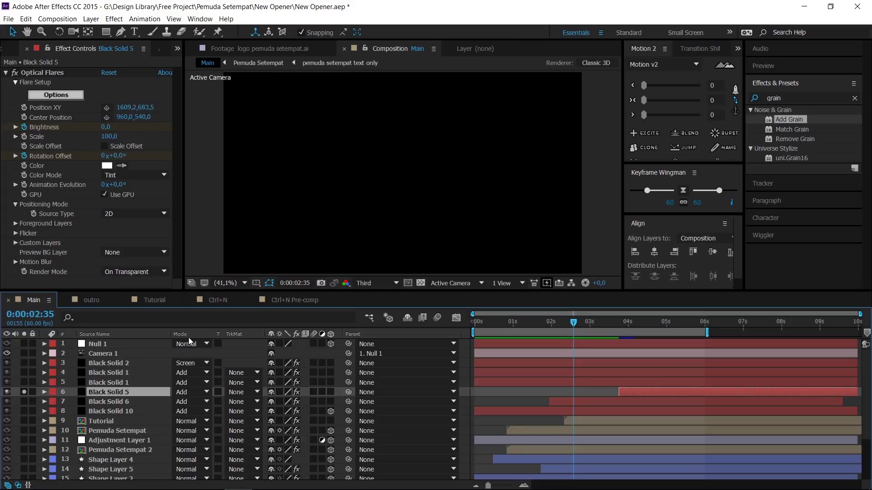
pyautogui.moveTo(572, 322); pyautogui.dragTo(639, 326)
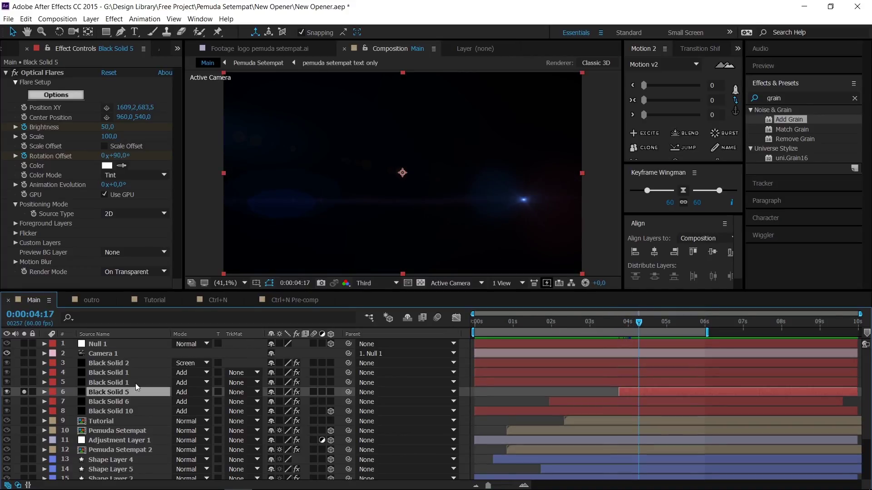
pyautogui.click(22, 392)
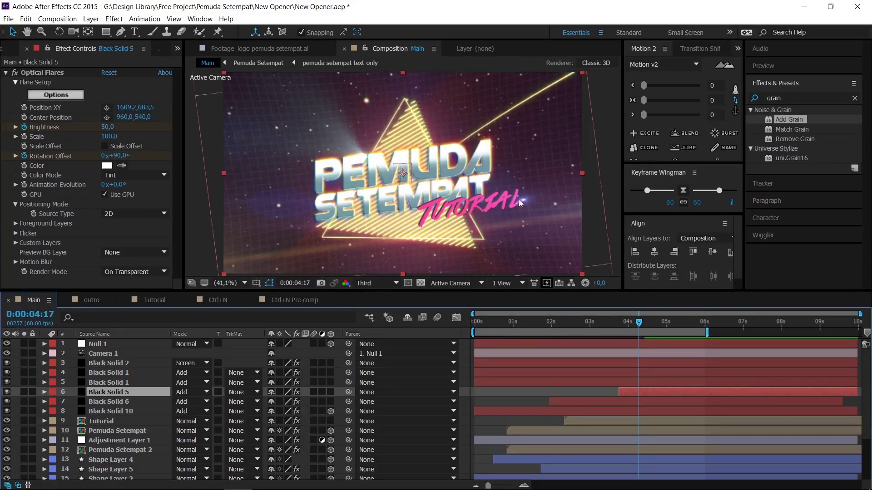
pyautogui.press('pagedown')
pyautogui.press('pagedown')
pyautogui.press('pagedown')
pyautogui.press('pagedown')
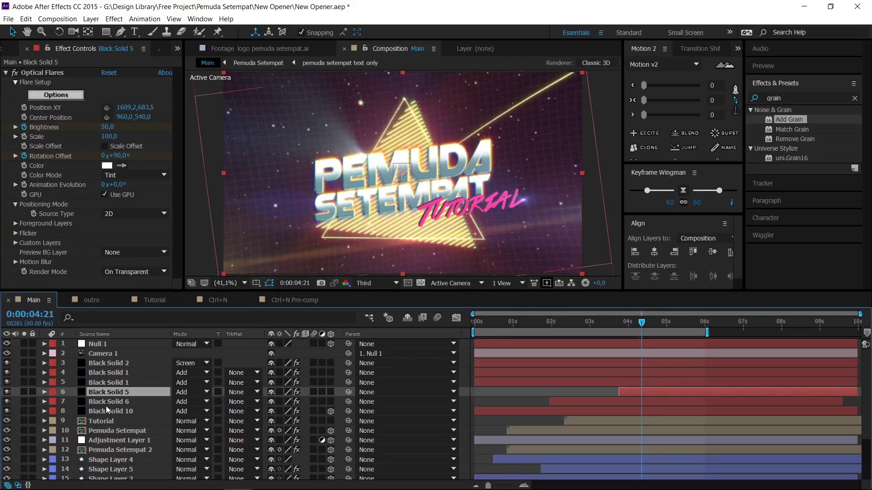
# - Solo Black Solid 6, preview its Optical Flares animation, scrub to 0:00:03:44 and unsolo the layer
pyautogui.click(94, 402)
pyautogui.click(26, 402)
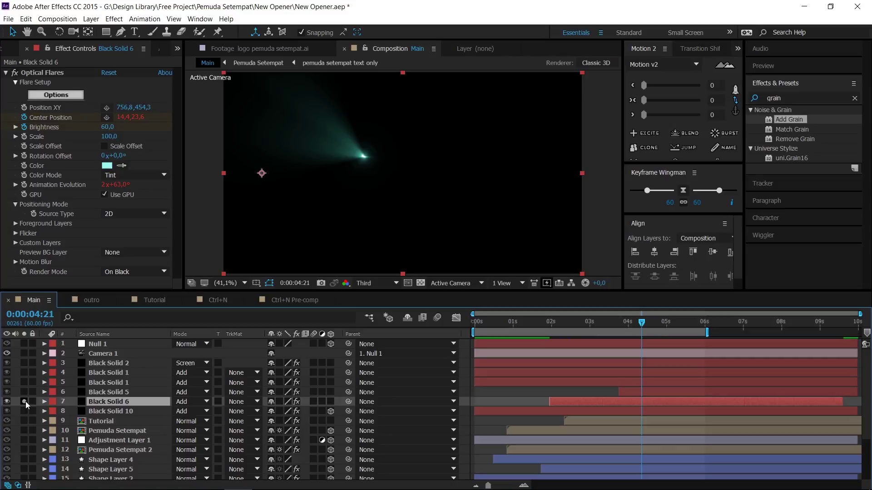
pyautogui.press('space')
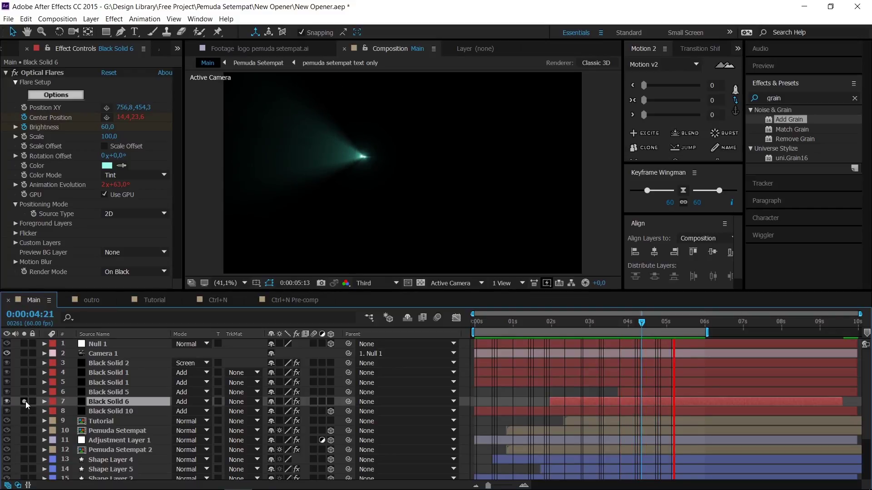
pyautogui.press('space')
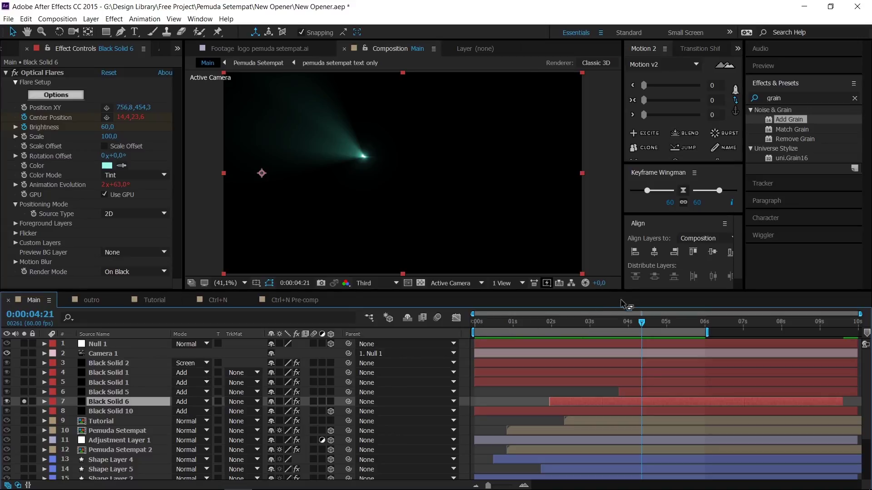
pyautogui.moveTo(584, 317); pyautogui.dragTo(617, 334)
pyautogui.click(24, 401)
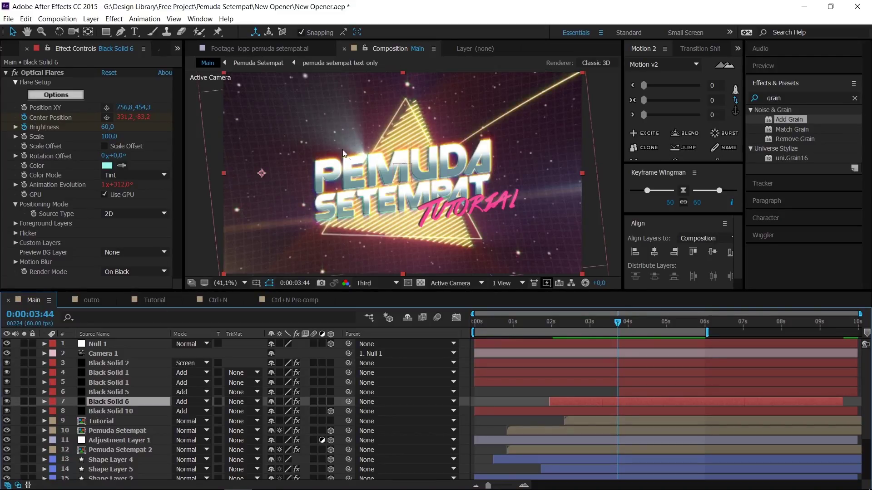
# - Solo Black Solid 10 to view its flare, unsolo it, and select all the Black Solid flare layers from layer 3 to 8
pyautogui.click(116, 414)
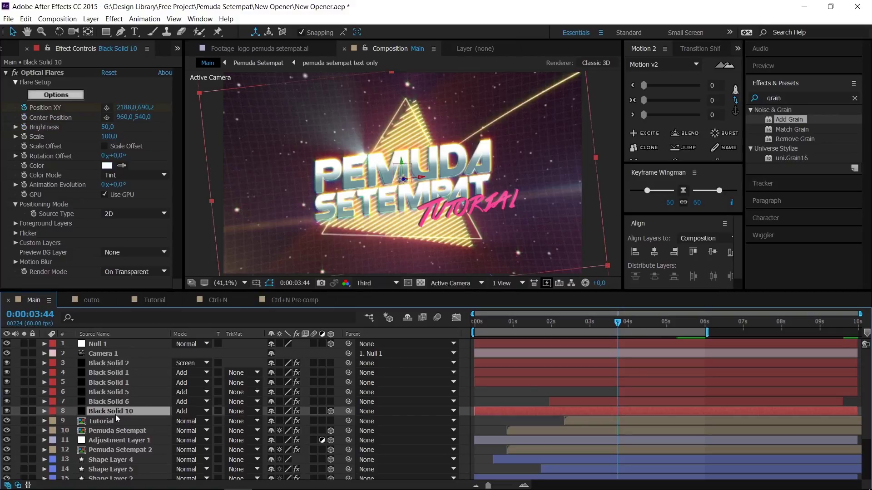
pyautogui.click(23, 410)
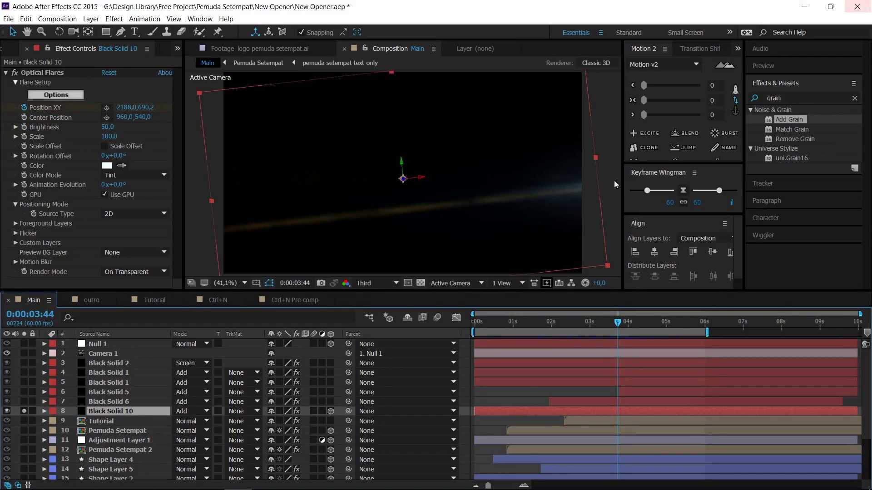
pyautogui.click(24, 410)
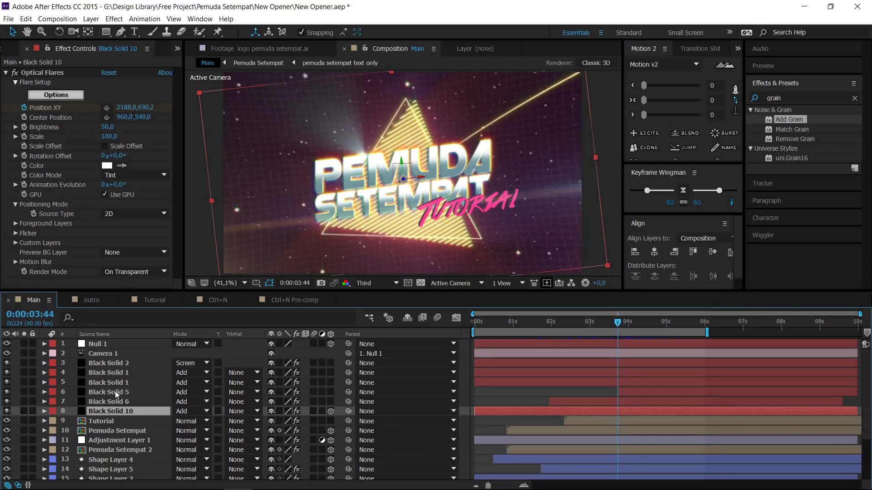
pyautogui.keyDown('shift'); pyautogui.click(117, 362); pyautogui.keyUp('shift')
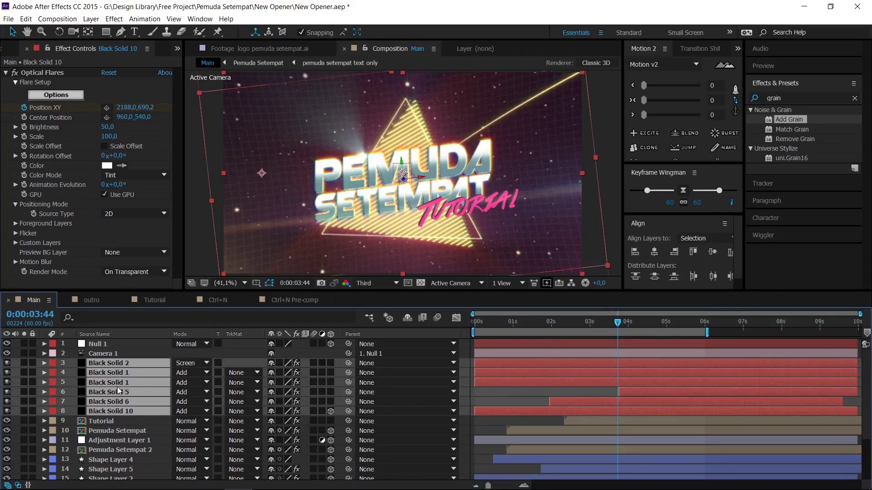
pyautogui.click(588, 391)
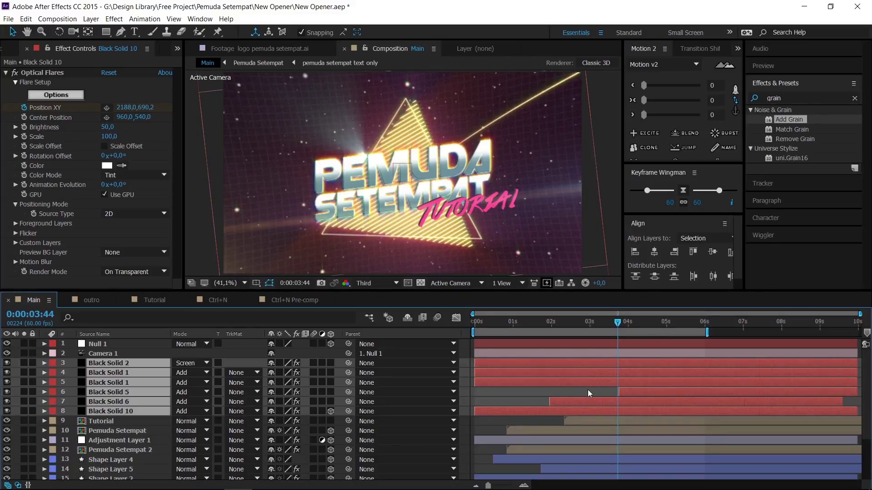
# - Select the Tutorial layer on layer 9 to view its Drop Shadow, and toggle its visibility off and on
pyautogui.scroll(-3, 104, 396)
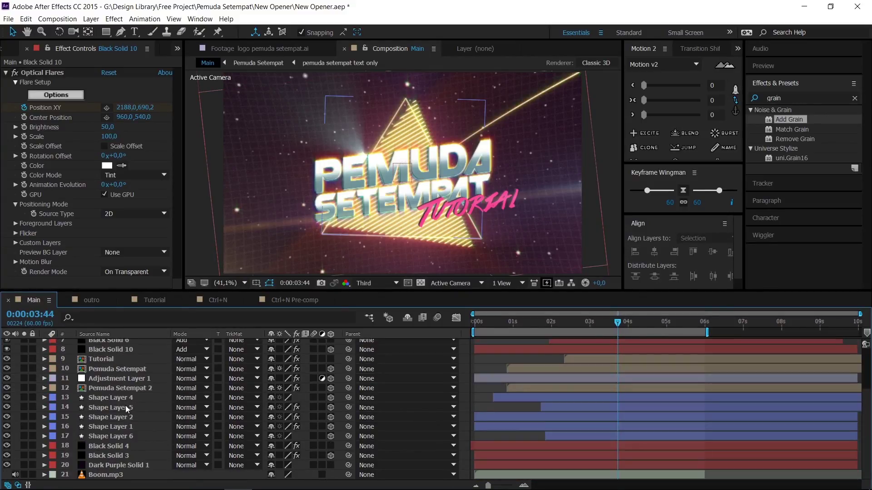
pyautogui.click(100, 390)
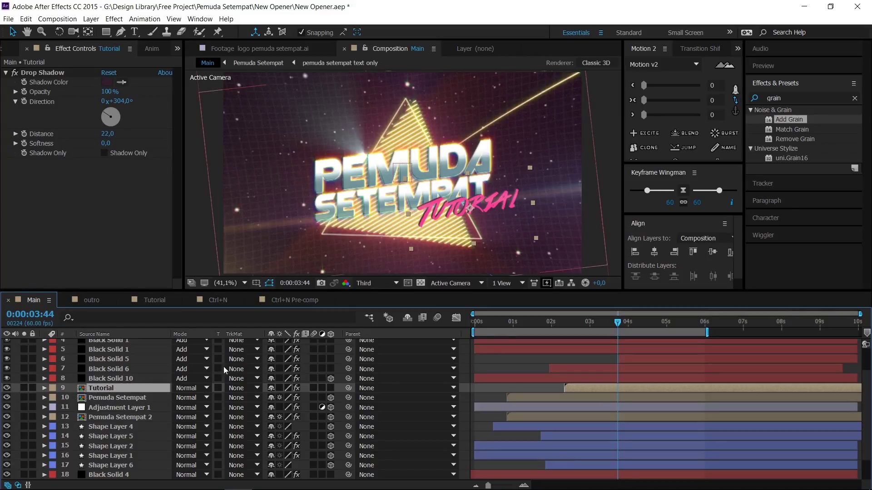
pyautogui.click(6, 389)
pyautogui.click(7, 388)
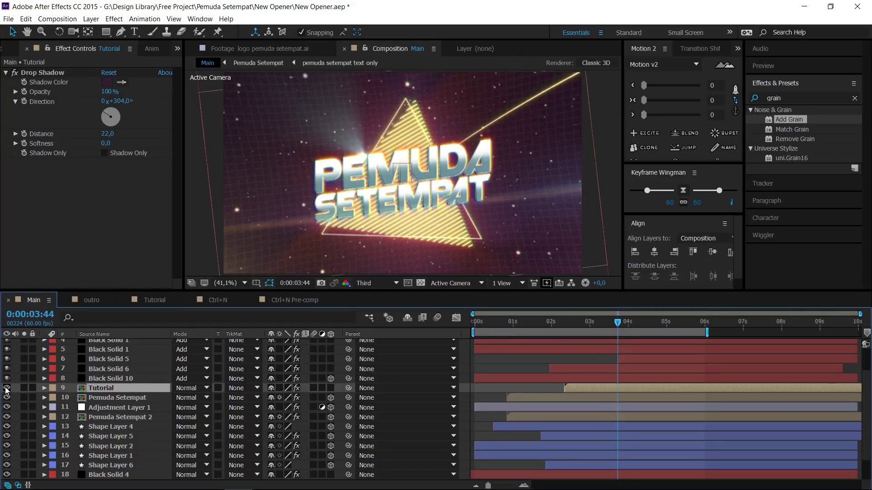
# - Open the Tutorial precomp and inspect Shape Layer 1's stroke path, scrubbing from the start to 0:00:00:52
pyautogui.doubleClick(100, 389)
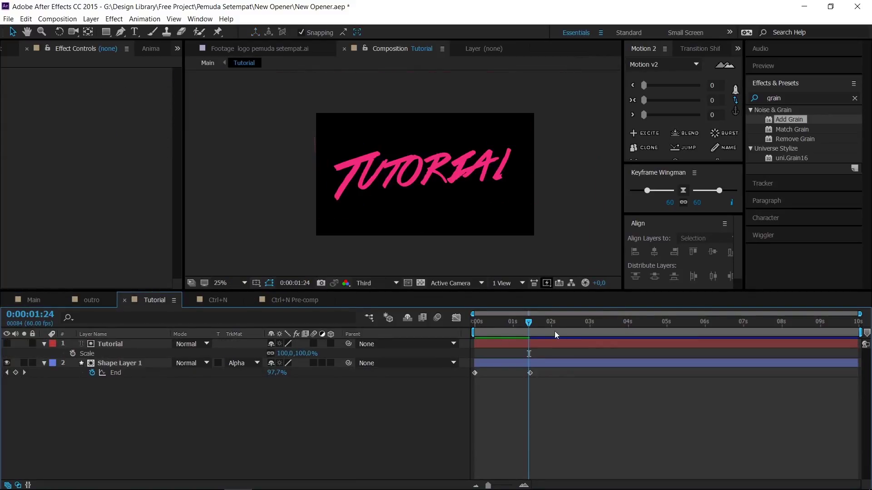
pyautogui.moveTo(521, 327); pyautogui.dragTo(439, 328)
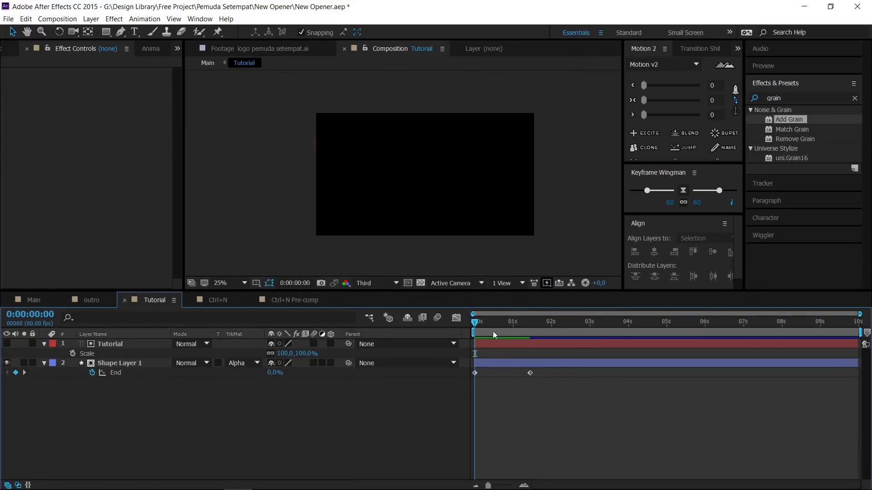
pyautogui.click(44, 363)
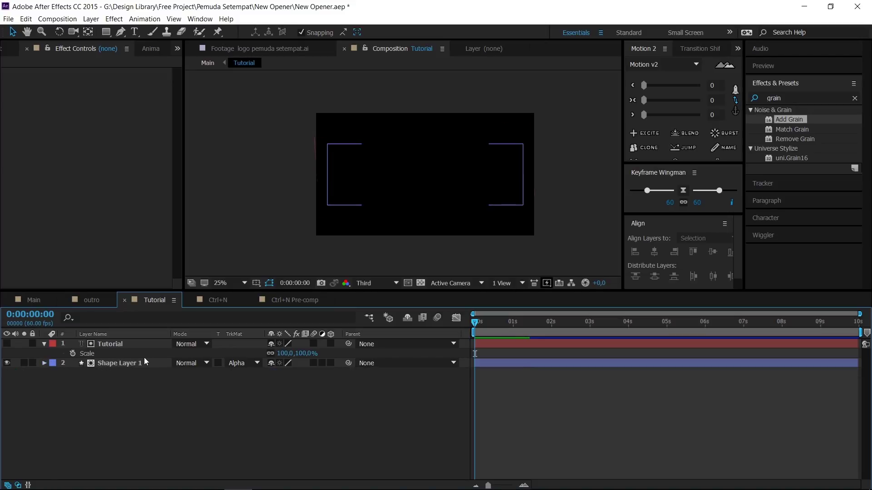
pyautogui.click(108, 364)
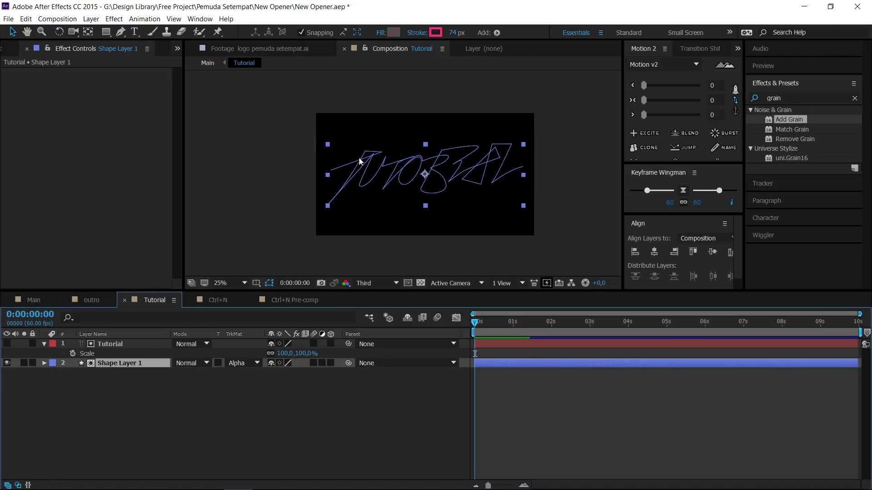
pyautogui.moveTo(475, 323)
pyautogui.mouseDown()
pyautogui.moveTo(500, 326)
pyautogui.moveTo(485, 323)
pyautogui.mouseUp()
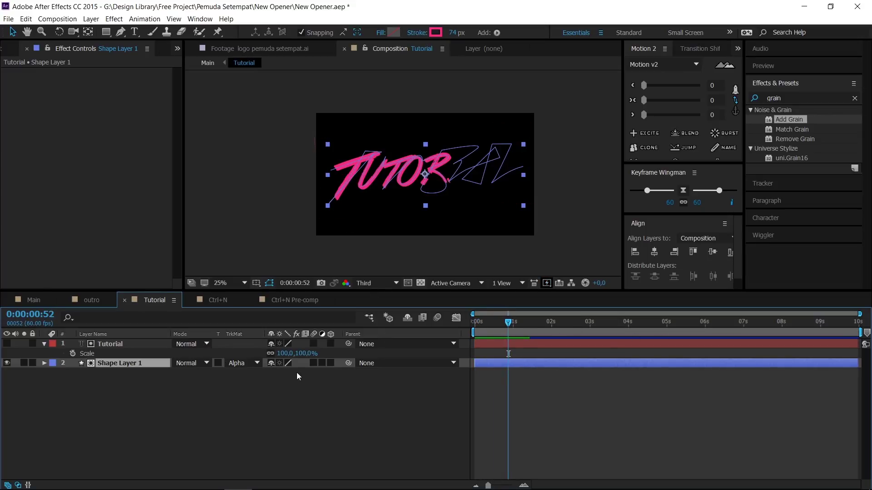
# - Check the track matte options of Shape Layer 1 against the Tutorial text layer, leaving the Alpha Matte setting
pyautogui.click(107, 344)
pyautogui.click(244, 364)
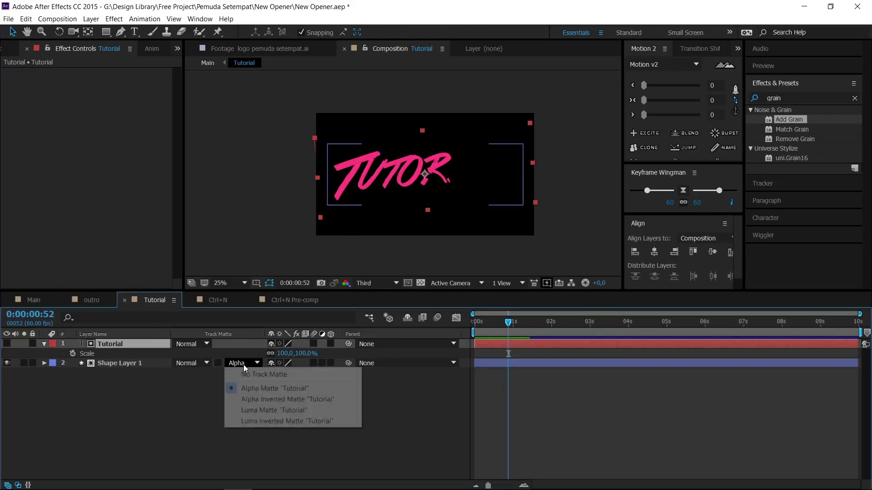
pyautogui.click(129, 407)
pyautogui.click(124, 345)
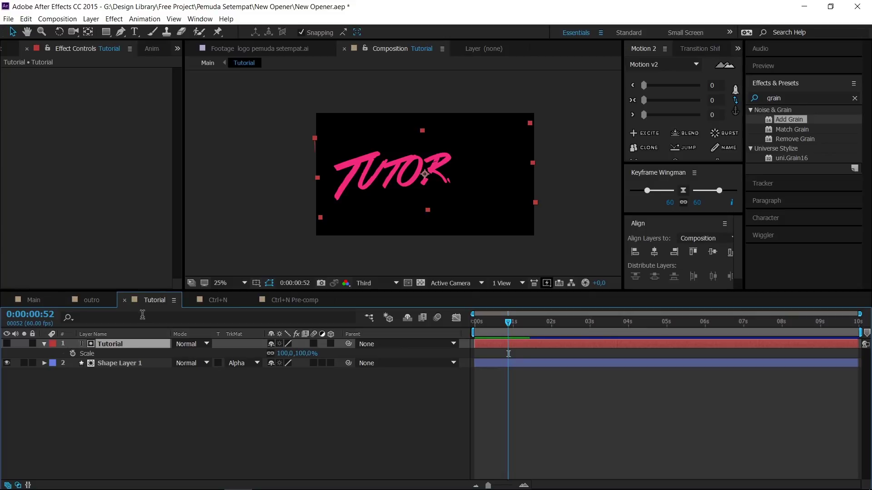
# - Preview the Tutorial text's write-on animation from the start, and scrub to 0:00:00:36
pyautogui.moveTo(494, 325)
pyautogui.mouseDown()
pyautogui.moveTo(514, 325)
pyautogui.moveTo(444, 335)
pyautogui.mouseUp()
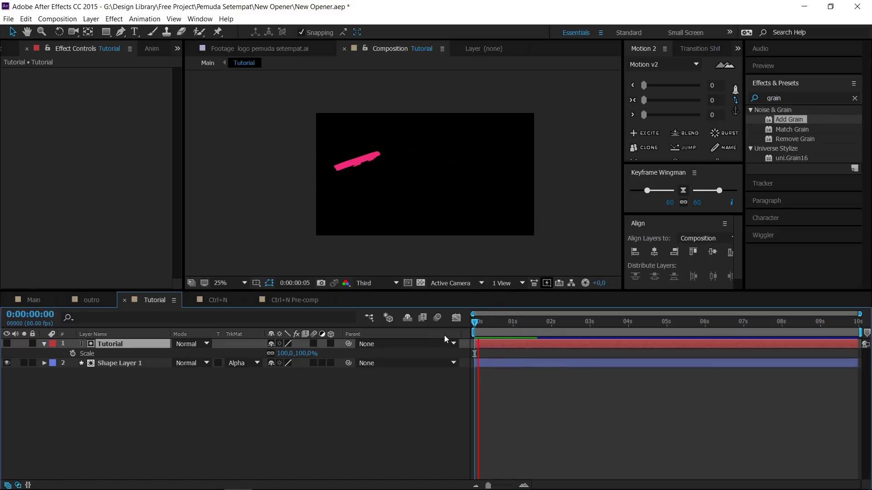
pyautogui.press('space')
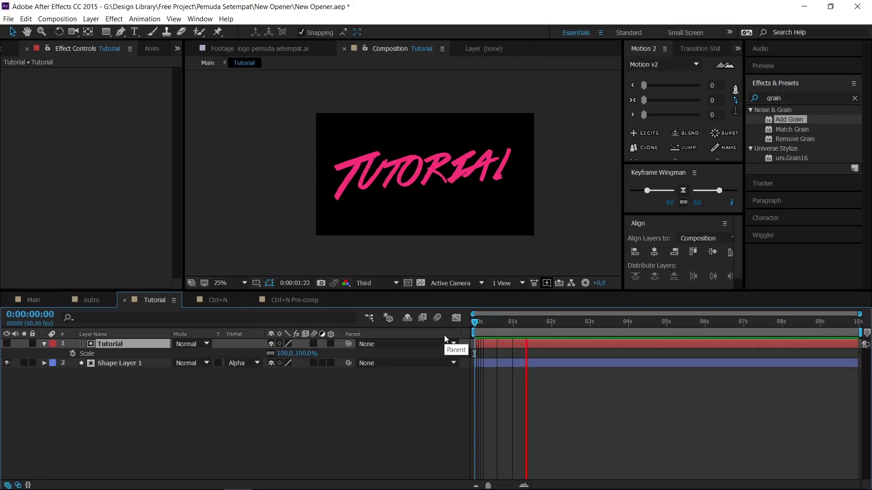
pyautogui.moveTo(514, 321); pyautogui.dragTo(506, 321)
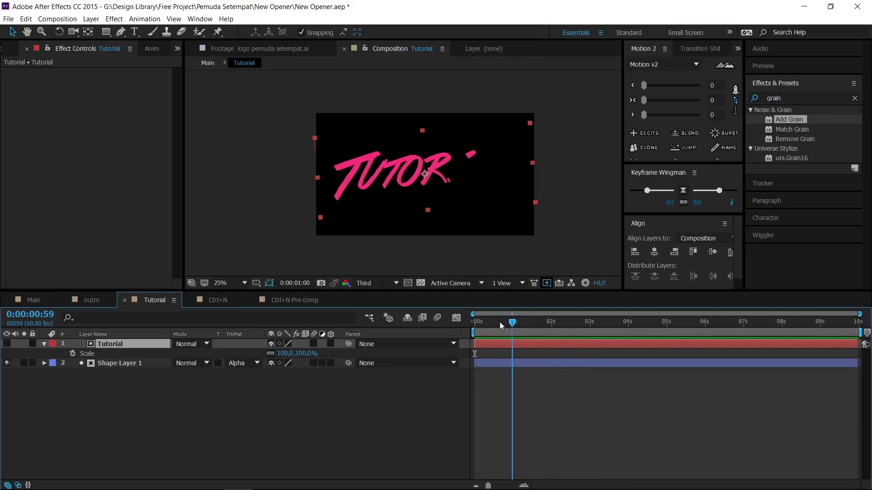
pyautogui.press('space')
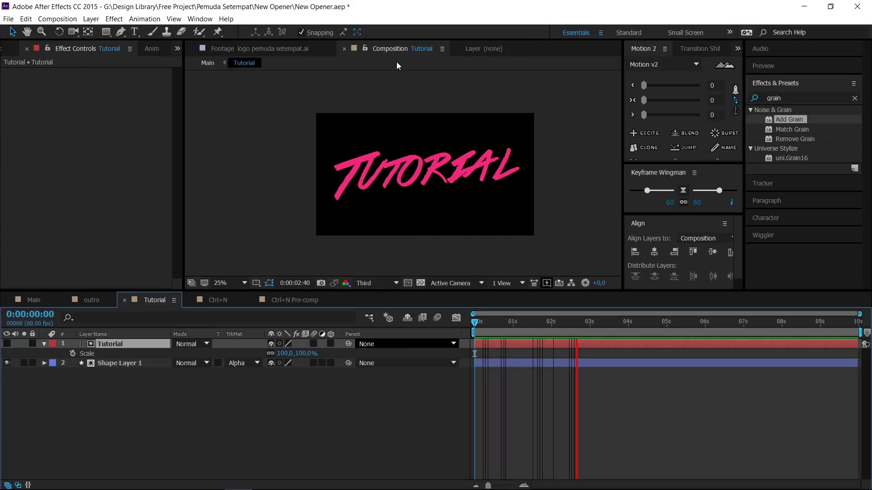
pyautogui.press('space')
pyautogui.moveTo(526, 322); pyautogui.dragTo(496, 329)
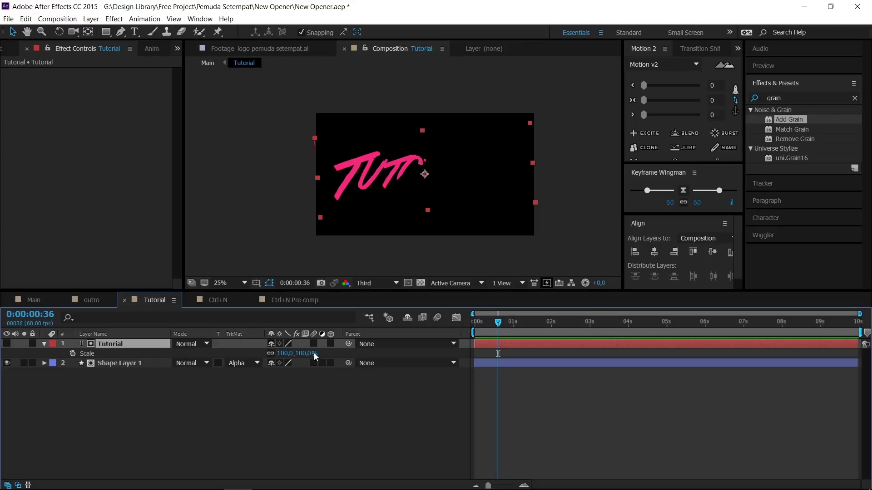
# - Return to Main, open the Pemuda Setempat precomp on layer 10, fit it to the viewer, and scrub to 0:00:01:36
pyautogui.click(30, 301)
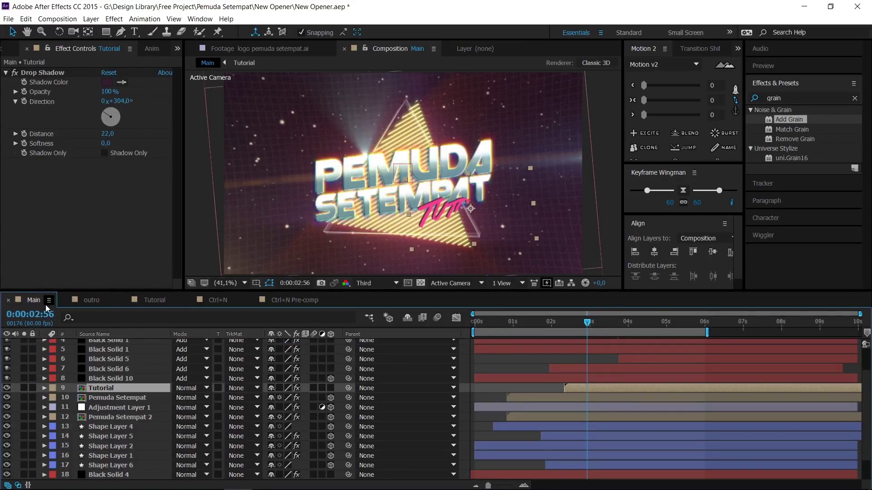
pyautogui.click(113, 397)
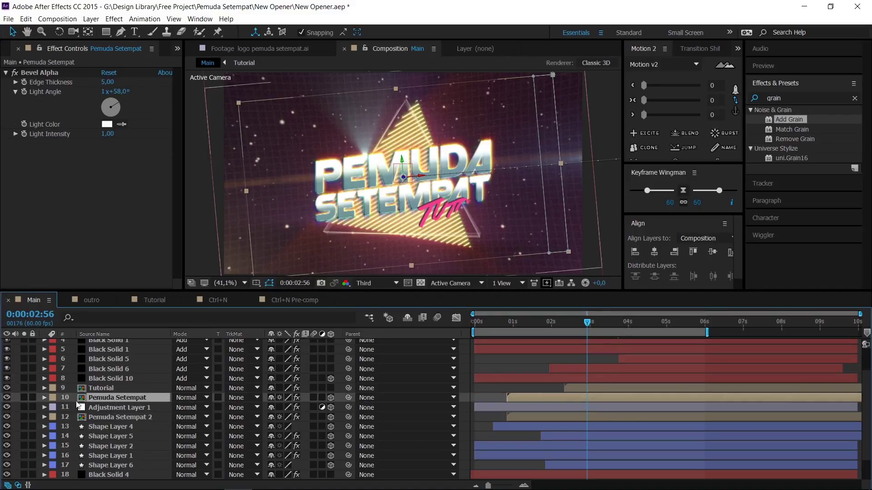
pyautogui.doubleClick(100, 398)
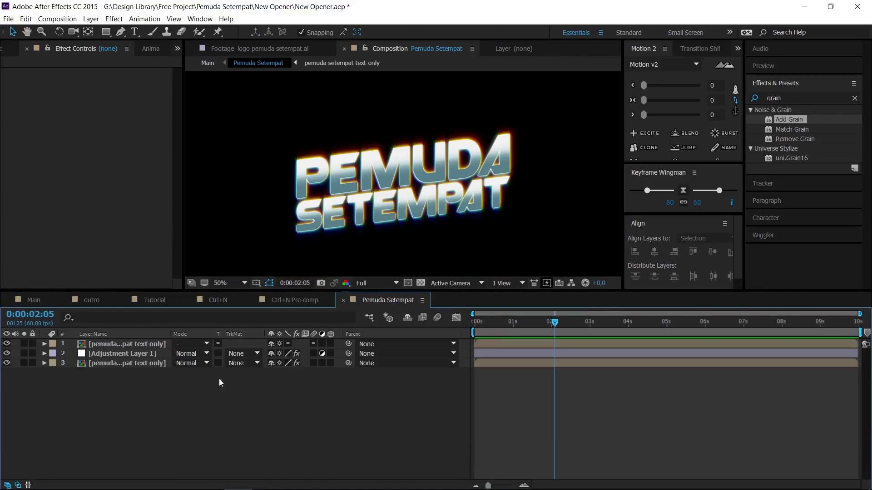
pyautogui.hotkey('shift', '/')
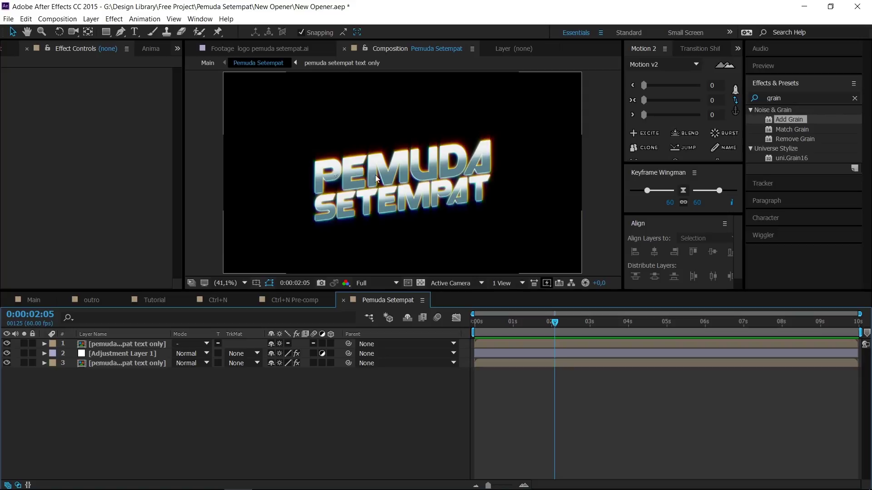
pyautogui.moveTo(543, 321)
pyautogui.mouseDown()
pyautogui.moveTo(478, 330)
pyautogui.moveTo(533, 324)
pyautogui.mouseUp()
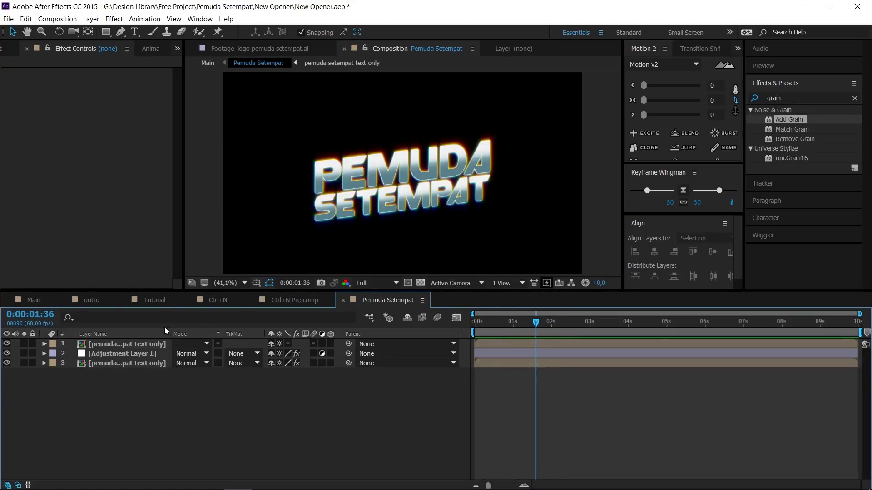
# - Widen the layer name column and open the pemuda setempat text only precomp from layer 1, fitted to the viewer at 0:00:04:01
pyautogui.moveTo(171, 331); pyautogui.dragTo(251, 333)
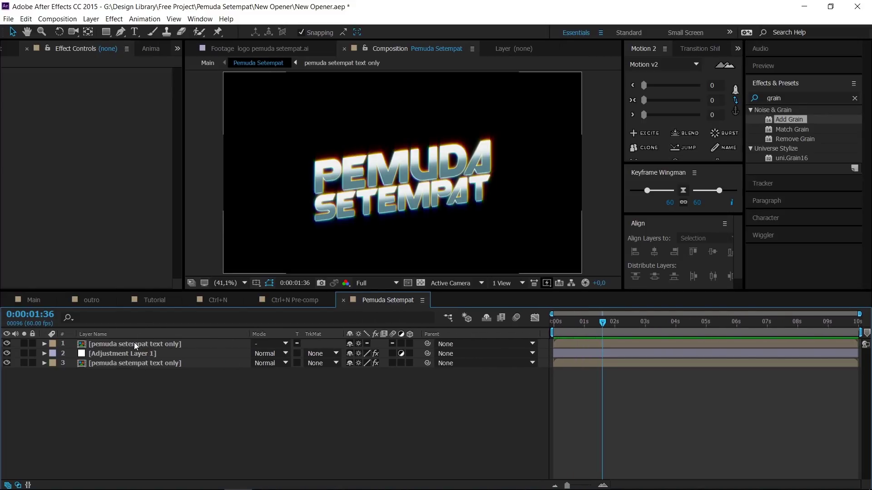
pyautogui.click(151, 345)
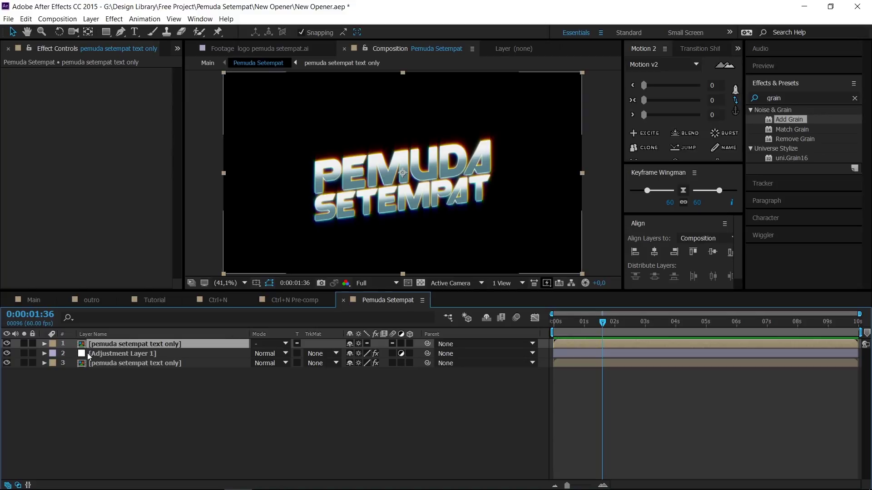
pyautogui.doubleClick(147, 347)
pyautogui.moveTo(499, 325); pyautogui.dragTo(629, 324)
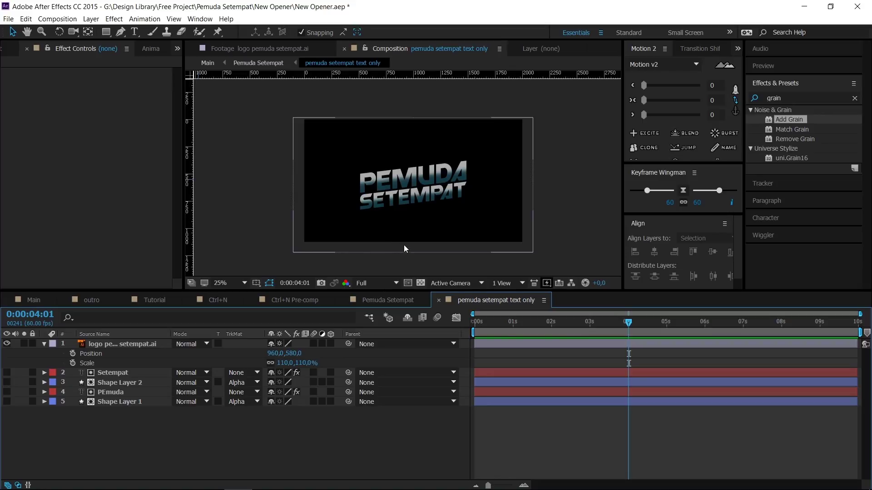
pyautogui.hotkey('shift', '/')
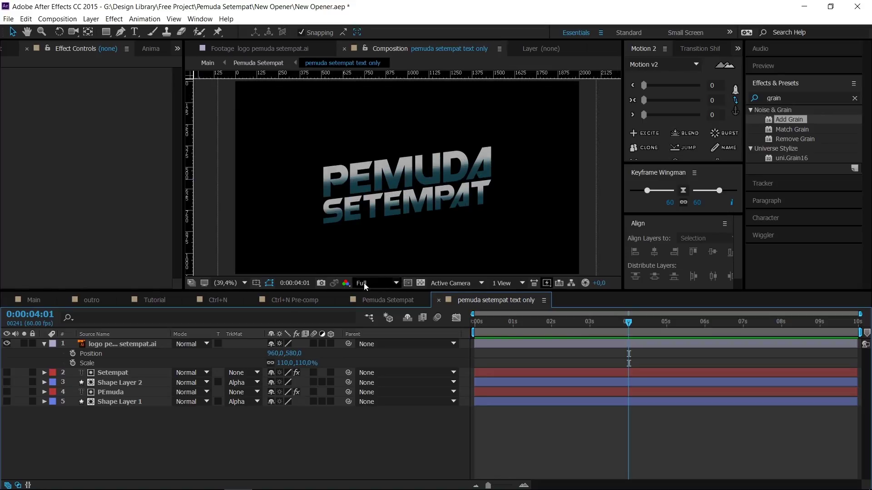
# - View the Setempat layer's Warp effects, select layers 2 to 5, and scrub to 0:00:01:43
pyautogui.click(112, 371)
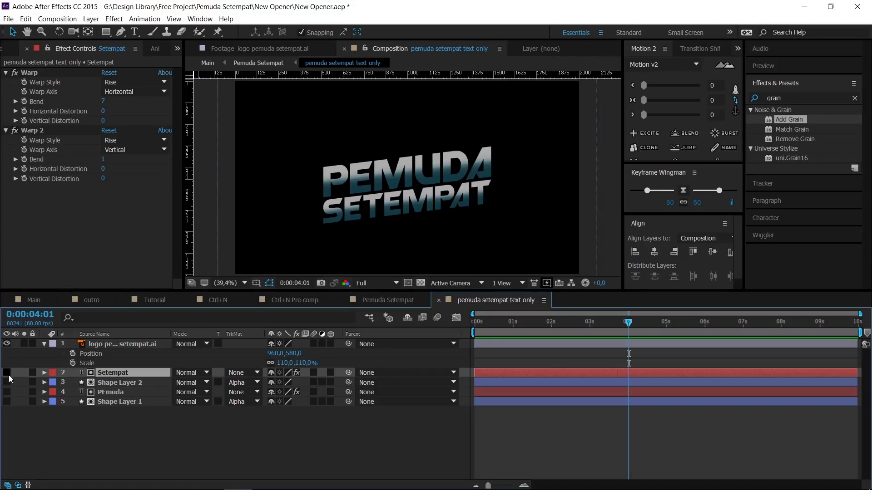
pyautogui.keyDown('shift'); pyautogui.click(112, 402); pyautogui.keyUp('shift')
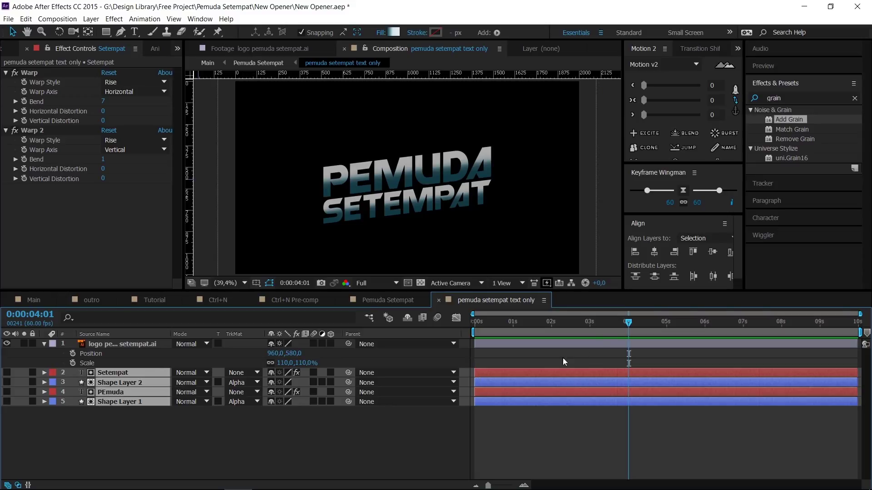
pyautogui.moveTo(534, 328)
pyautogui.mouseDown()
pyautogui.moveTo(481, 326)
pyautogui.moveTo(540, 330)
pyautogui.mouseUp()
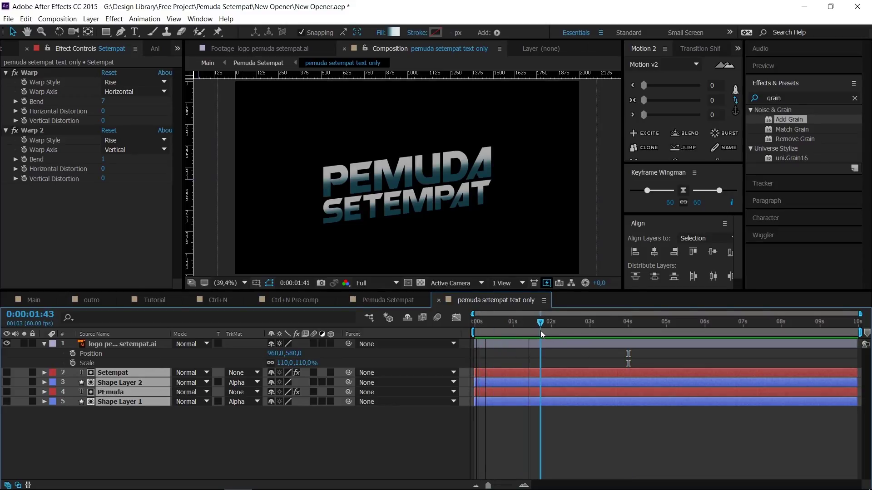
# - Compare the logo pemuda setempat.ai layer with the hidden text and shape layers by selecting each in turn, ending on the logo
pyautogui.click(106, 415)
pyautogui.click(121, 347)
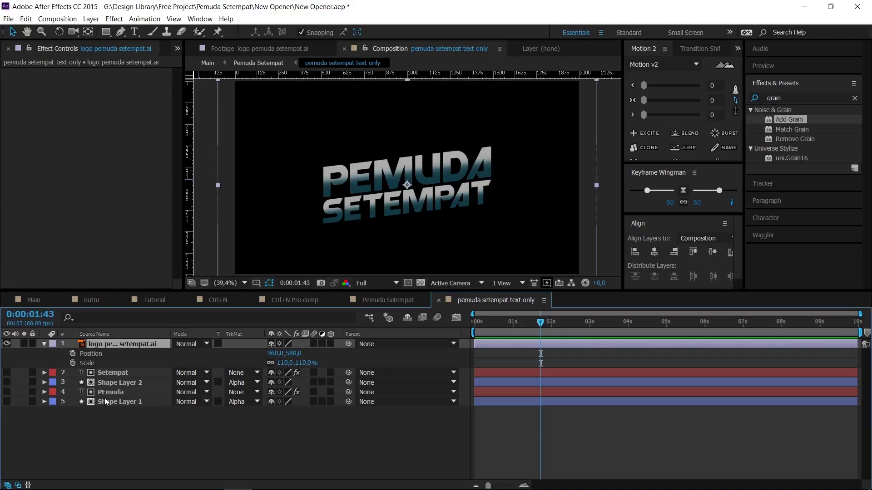
pyautogui.moveTo(107, 414); pyautogui.dragTo(103, 374)
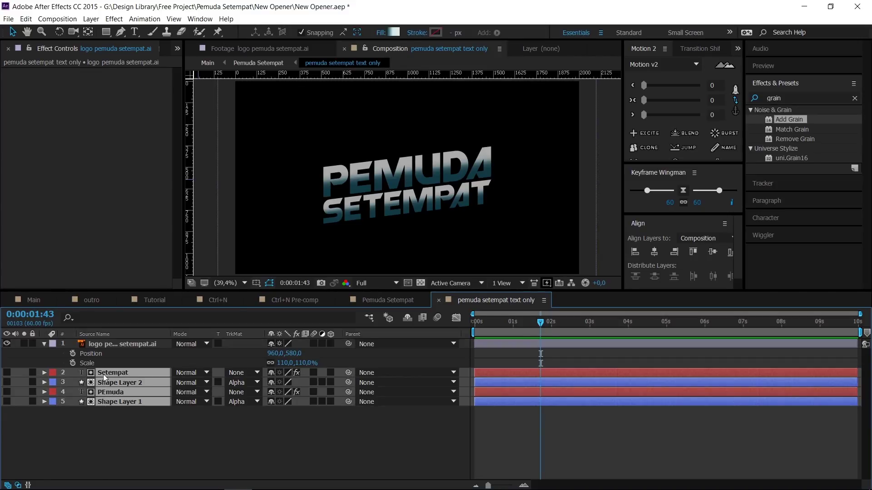
pyautogui.click(107, 344)
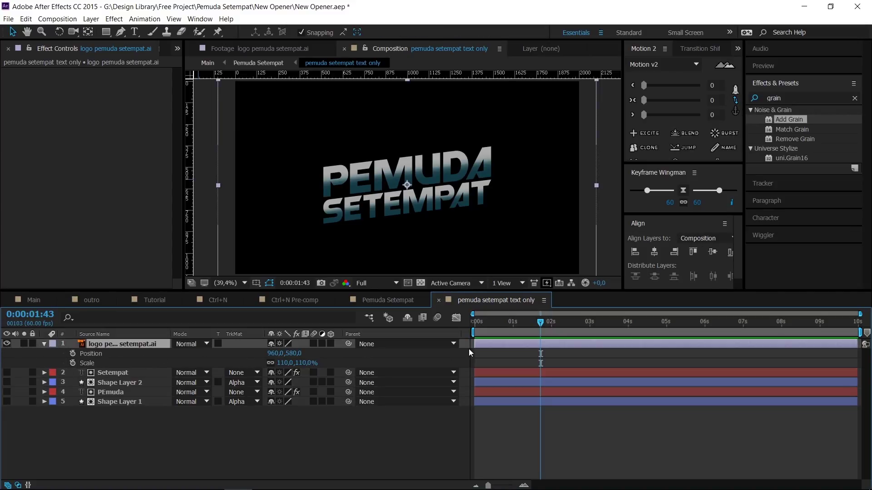
# - Return to the Pemuda Setempat comp, hide layers 1 and 2, and view the CC Threshold effect on layer 3
pyautogui.click(378, 302)
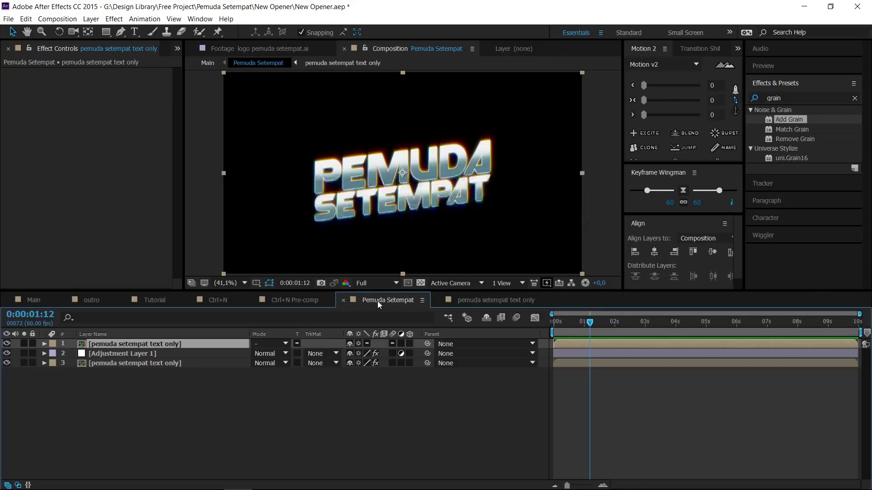
pyautogui.click(129, 353)
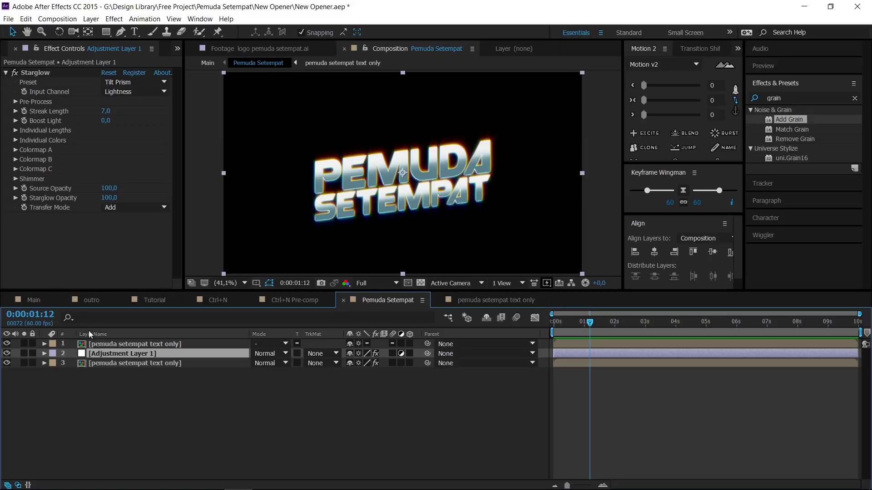
pyautogui.click(7, 354)
pyautogui.click(143, 364)
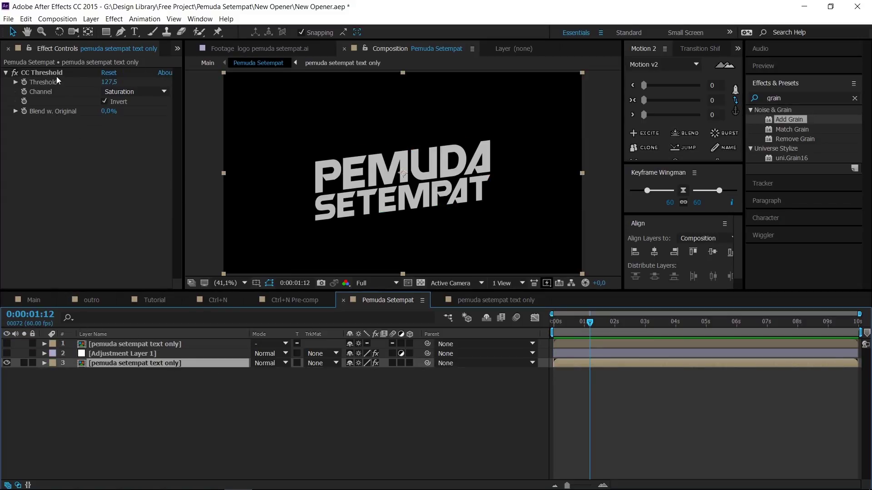
pyautogui.click(7, 344)
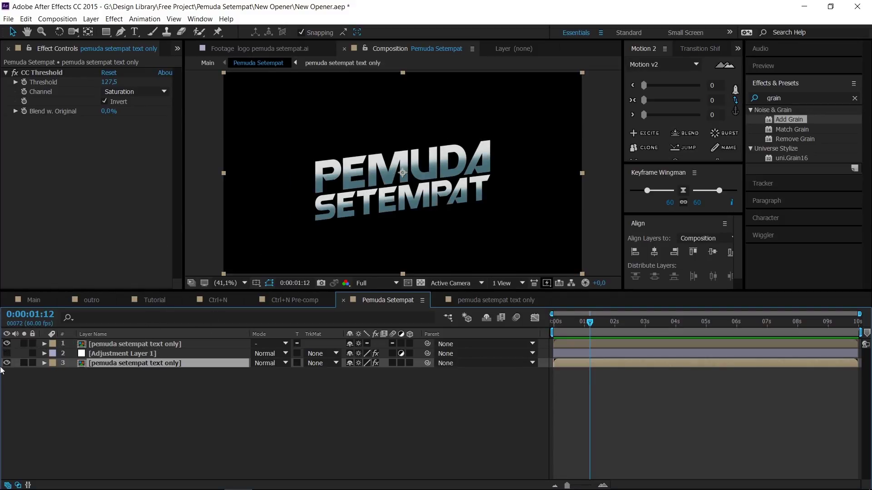
pyautogui.click(6, 344)
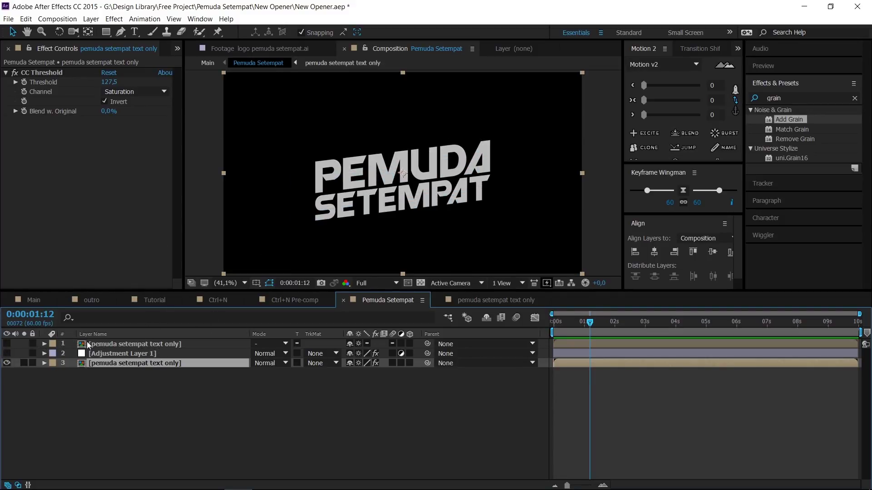
# - Make Adjustment Layer 1 visible again and select its Starglow effect to inspect the glow on the title
pyautogui.click(139, 390)
pyautogui.click(135, 363)
pyautogui.click(137, 356)
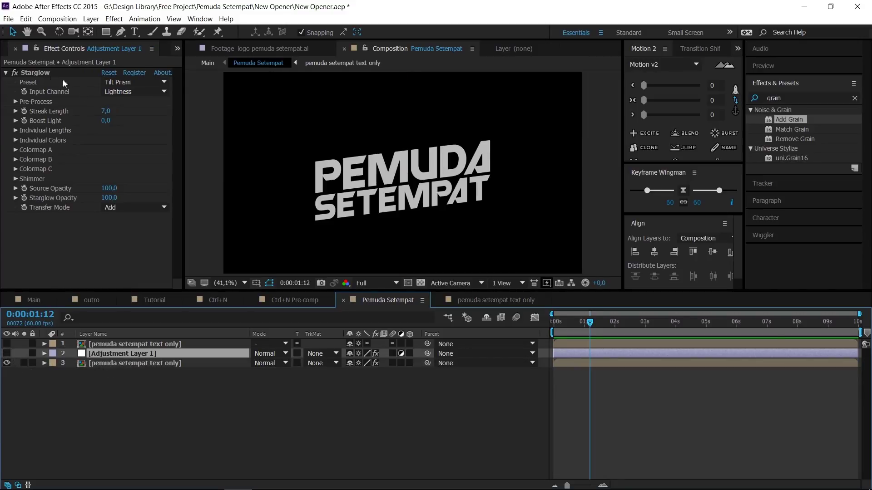
pyautogui.click(7, 354)
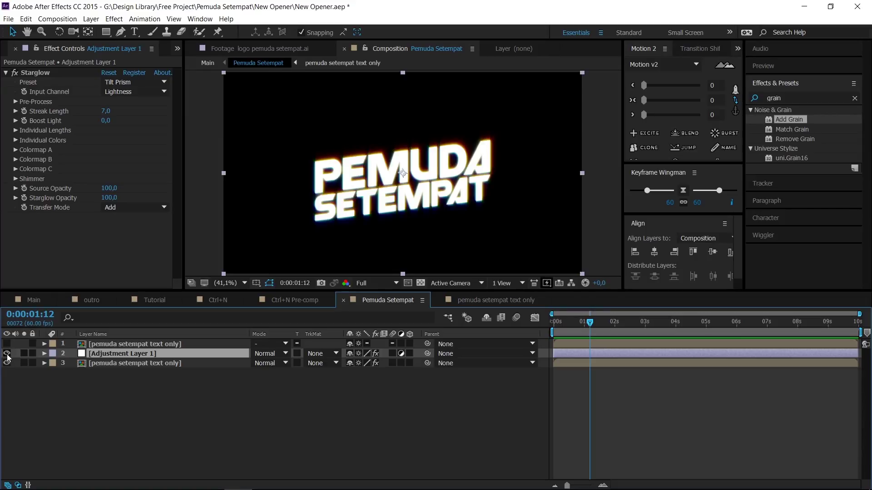
pyautogui.click(35, 74)
pyautogui.scroll(2, 363, 184)
pyautogui.scroll(-1, 404, 205)
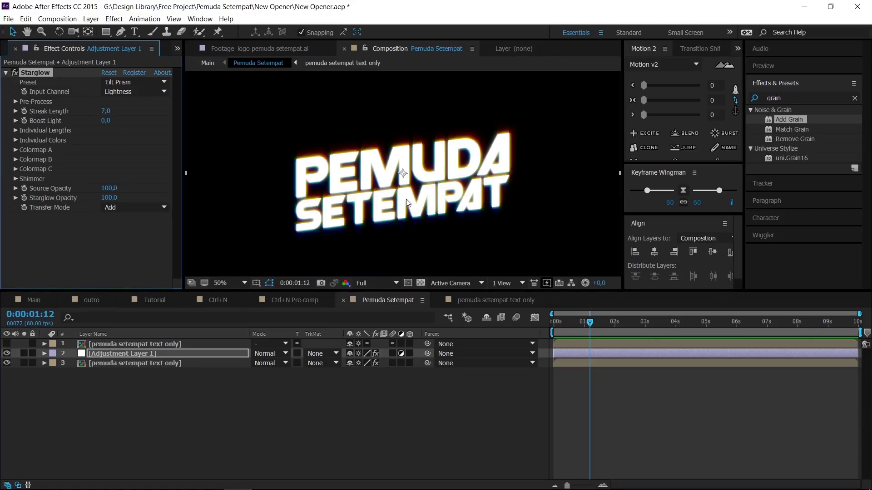
# - Search the effects for "starglow", expand the full Trapcode category, and select Starglow in it
pyautogui.click(832, 99)
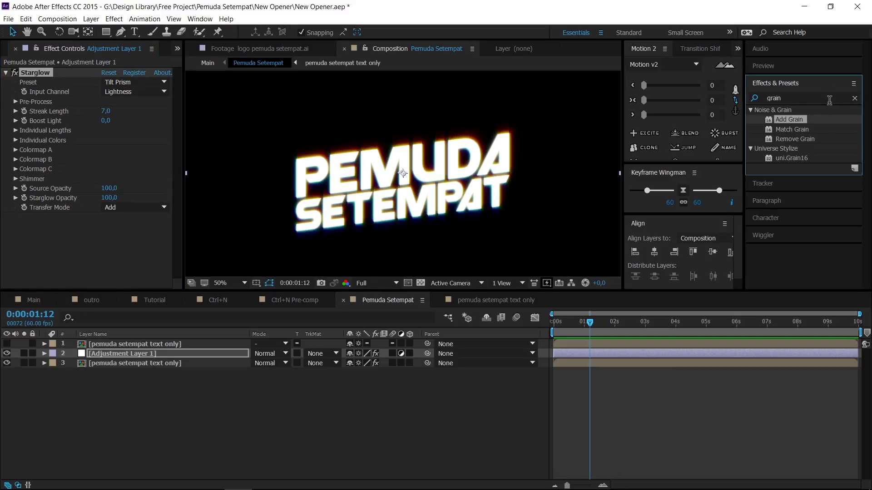
pyautogui.click(829, 96)
pyautogui.write('starglow')
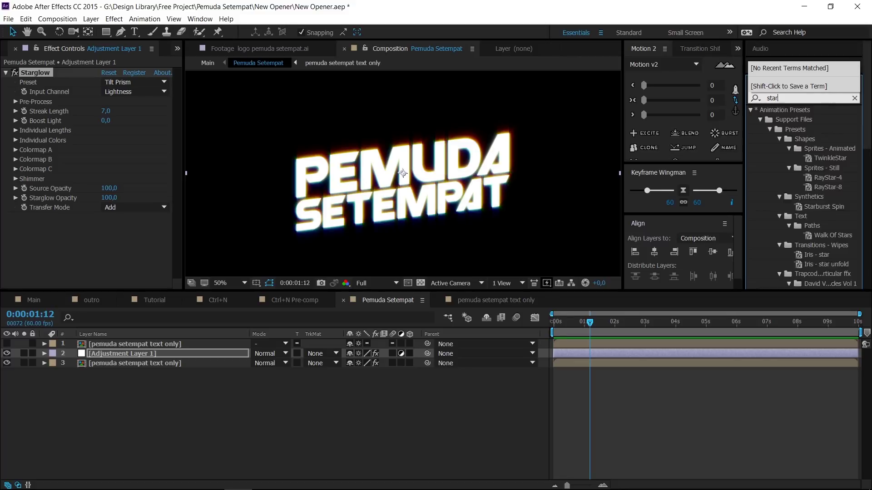
pyautogui.click(757, 103)
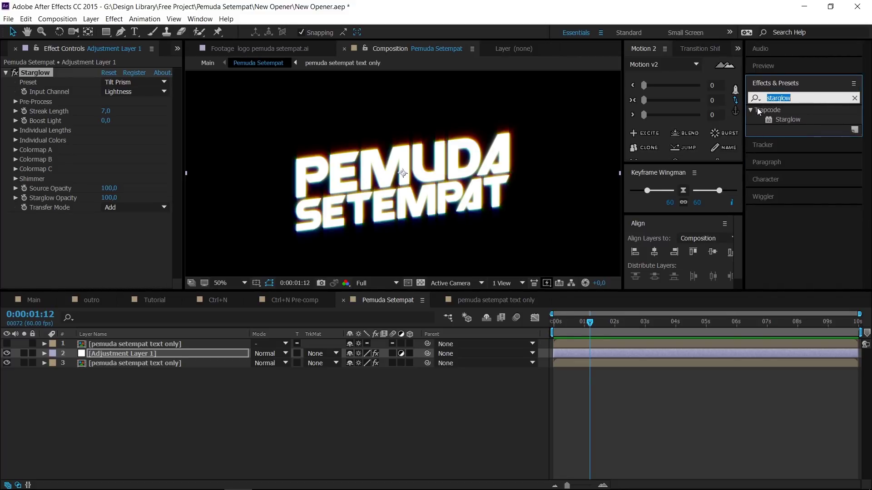
pyautogui.click(756, 109)
pyautogui.click(750, 110)
pyautogui.click(750, 111)
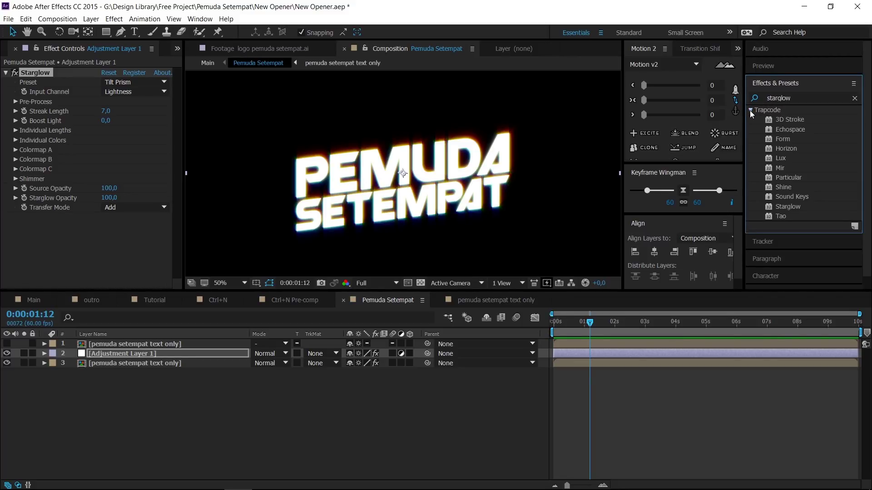
pyautogui.click(788, 207)
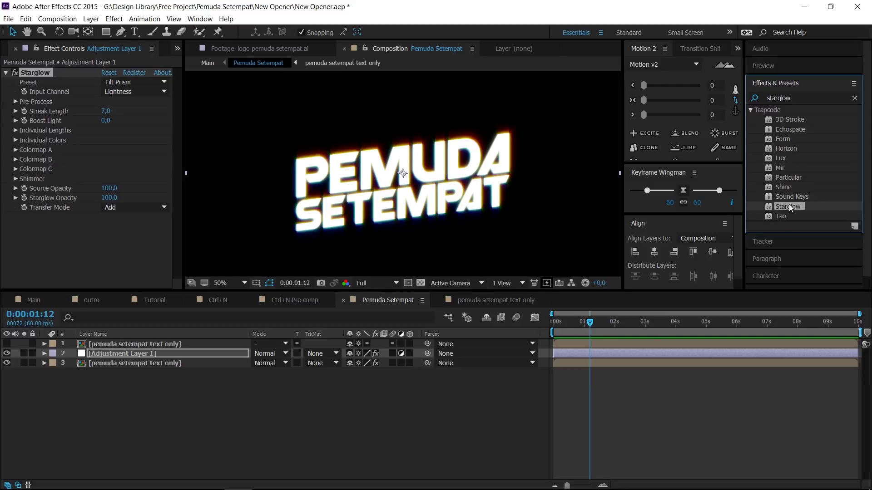
# - Examine the Starglow color fringes along the edges of the PEMUDA SETEMPAT letters up close and from a distance
pyautogui.scroll(4, 415, 148)
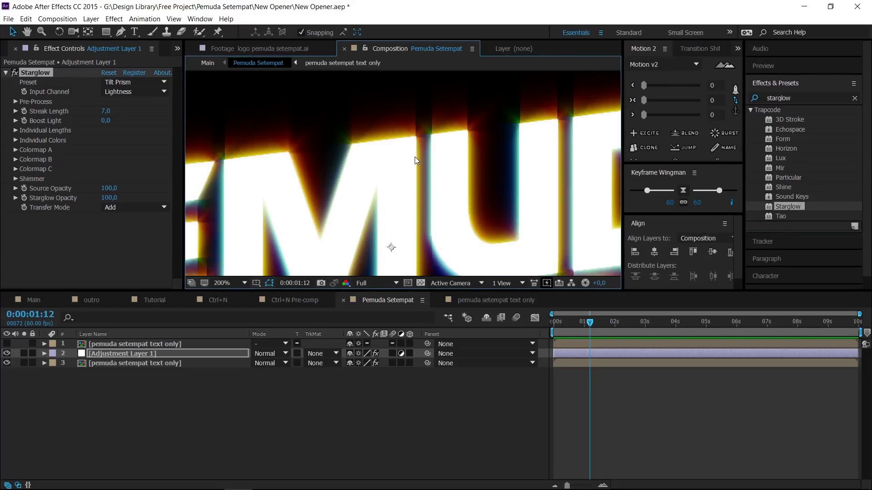
pyautogui.moveTo(423, 177); pyautogui.dragTo(410, 198)
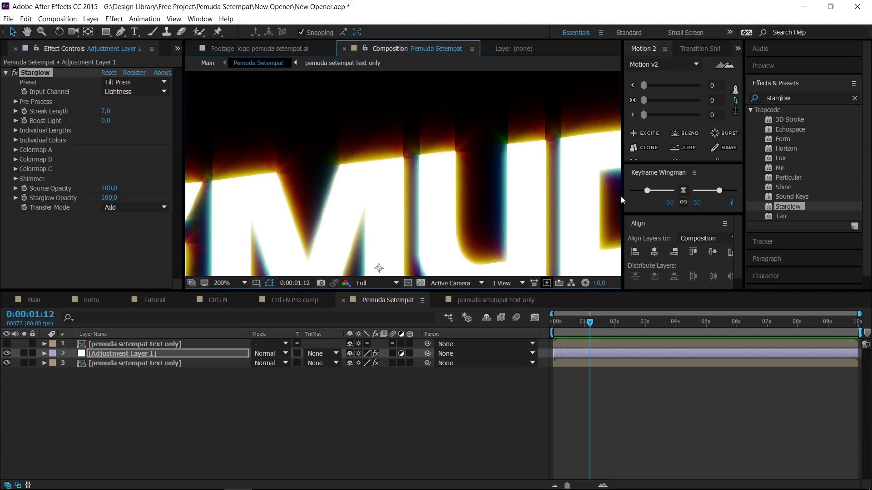
pyautogui.moveTo(398, 159); pyautogui.dragTo(393, 182)
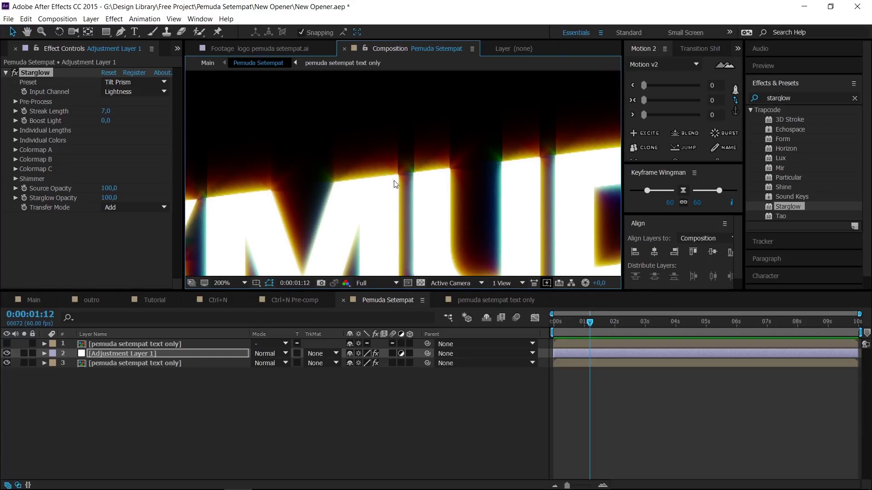
pyautogui.scroll(2, 394, 182)
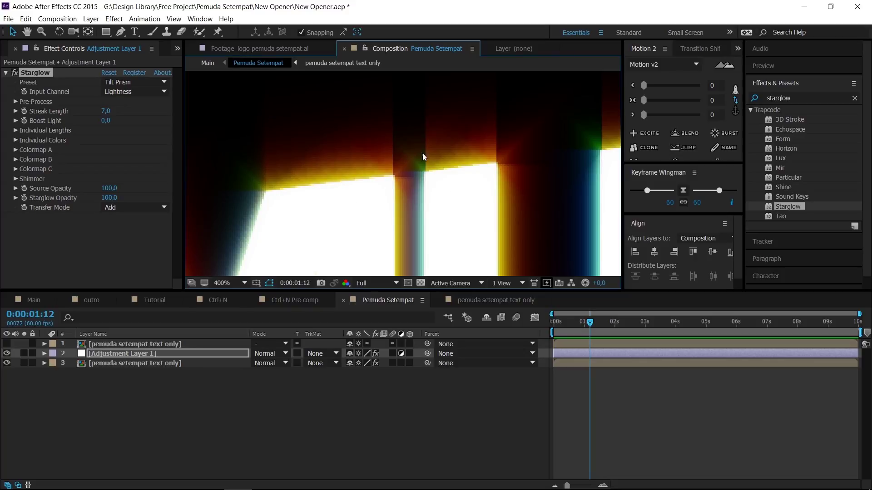
pyautogui.scroll(-6, 468, 153)
pyautogui.scroll(4, 366, 154)
pyautogui.scroll(-2, 377, 139)
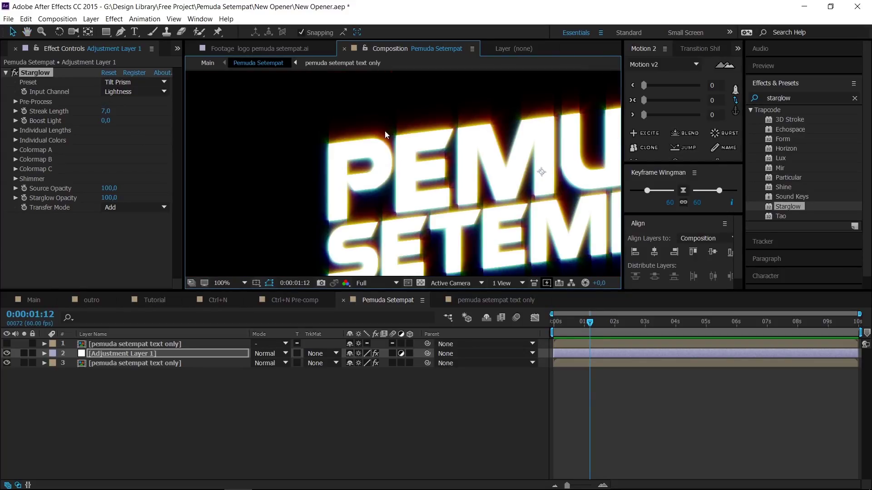
pyautogui.scroll(-3, 394, 132)
pyautogui.scroll(3, 427, 147)
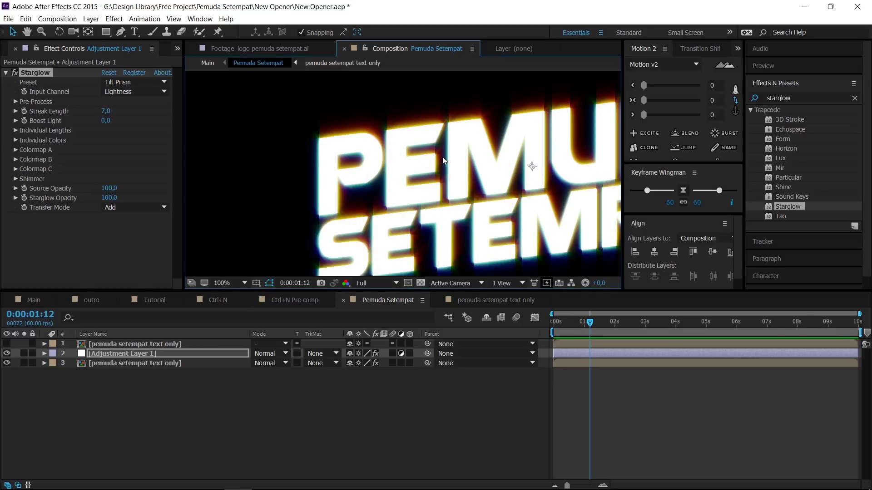
pyautogui.scroll(-3, 442, 157)
pyautogui.scroll(4, 388, 170)
pyautogui.moveTo(300, 162); pyautogui.dragTo(378, 238)
# - Try the Star Prism, White H and Warm Star presets in Starglow, and undo the preset changes
pyautogui.click(118, 83)
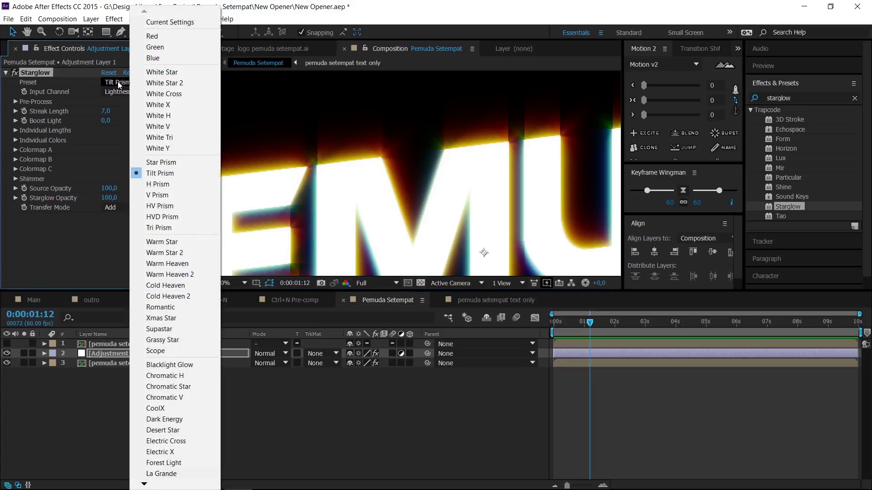
pyautogui.click(159, 162)
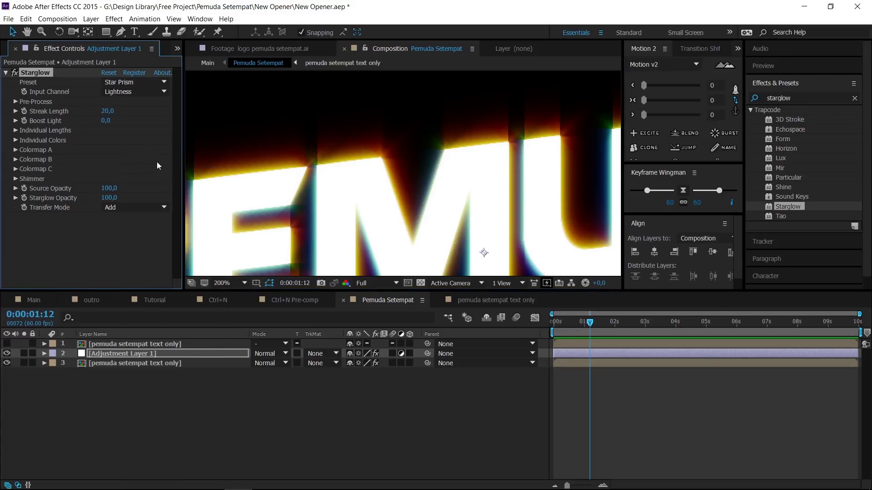
pyautogui.scroll(-4, 397, 159)
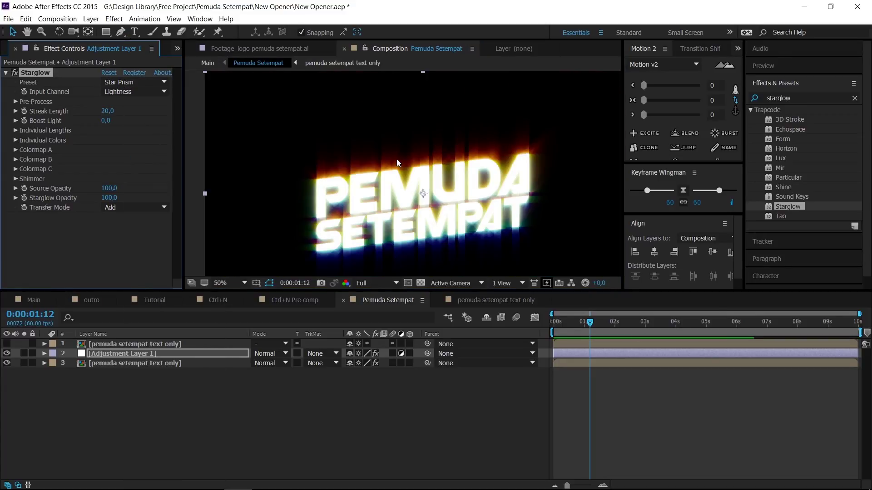
pyautogui.click(131, 83)
pyautogui.click(155, 117)
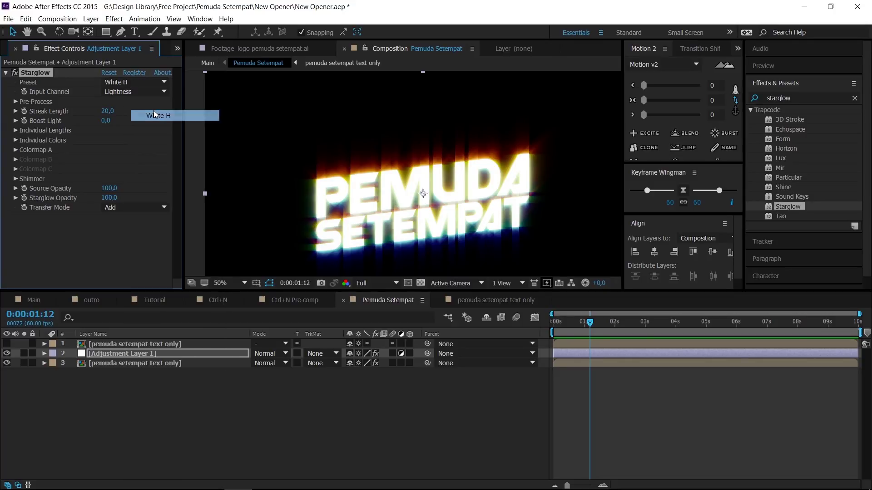
pyautogui.click(119, 83)
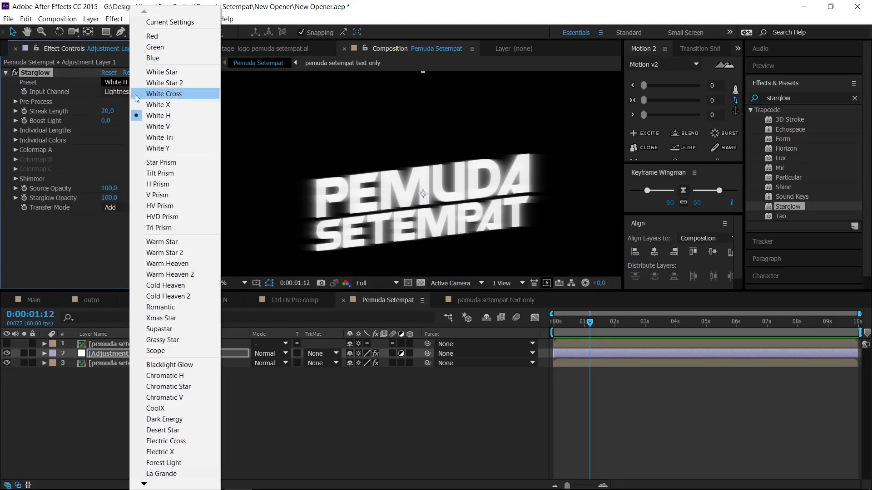
pyautogui.click(164, 241)
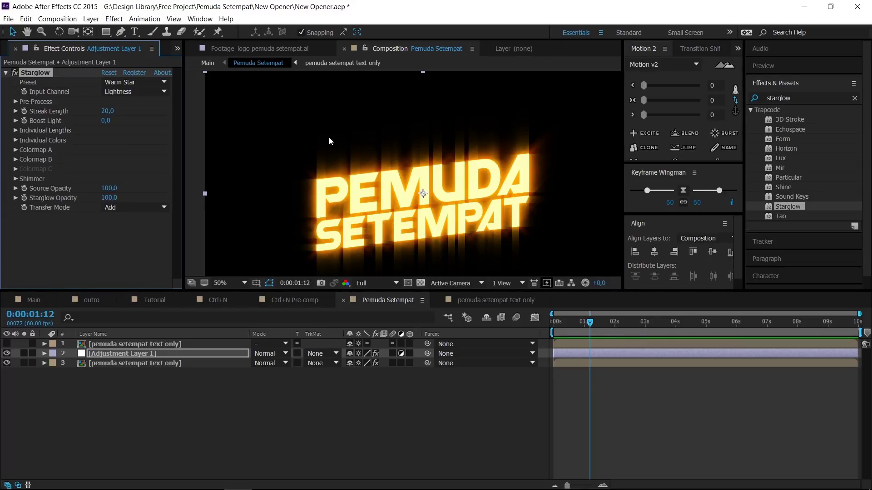
pyautogui.hotkey('ctrl', 'z')
pyautogui.hotkey('ctrl', 'z')
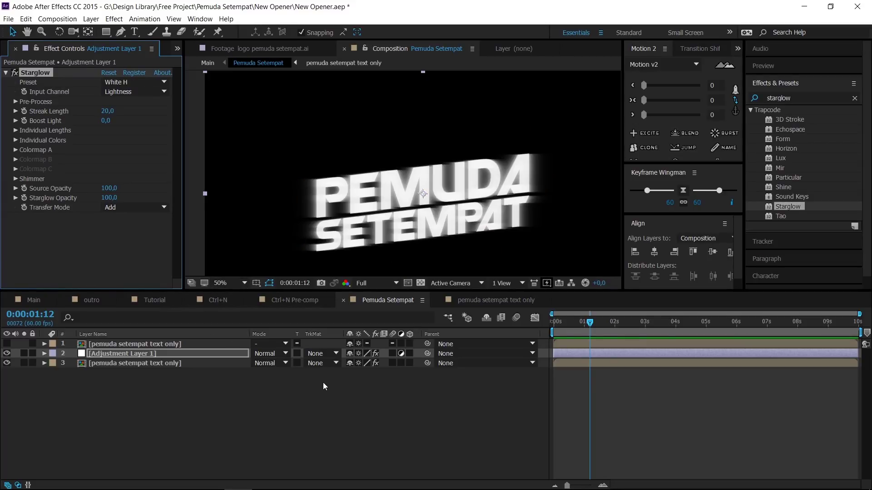
pyautogui.hotkey('ctrl', 'z')
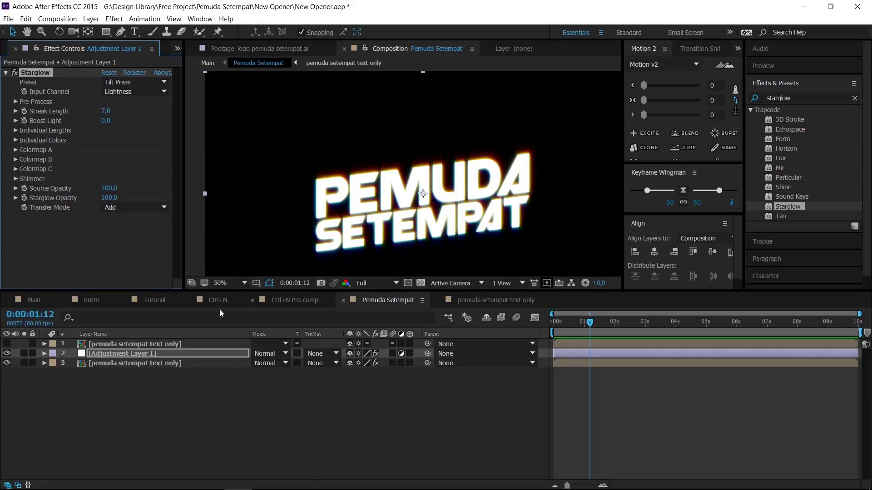
# - Show the pemuda setempat text only layer 1 over the glow and compare the title with that layer off and on
pyautogui.click(7, 344)
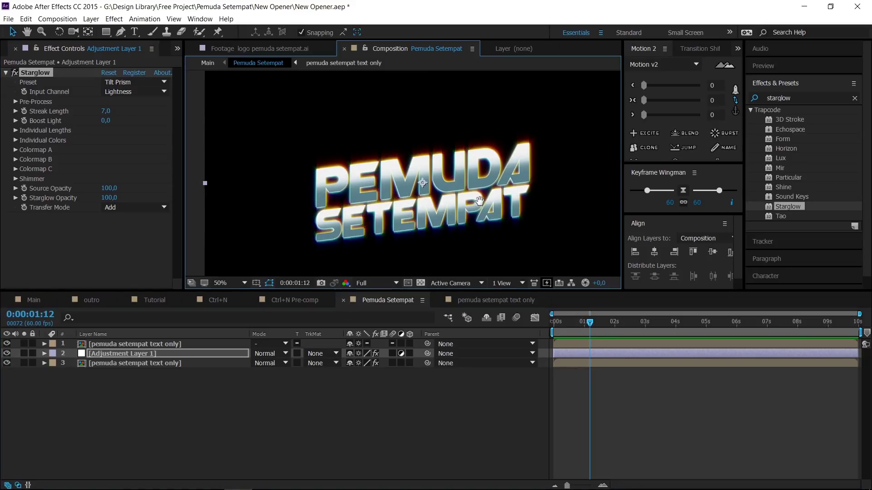
pyautogui.moveTo(479, 205); pyautogui.dragTo(478, 185)
pyautogui.click(139, 344)
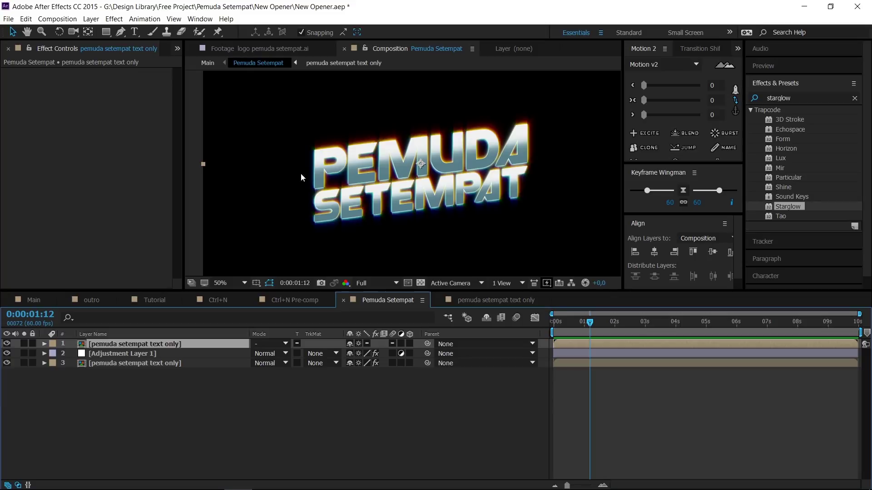
pyautogui.click(6, 344)
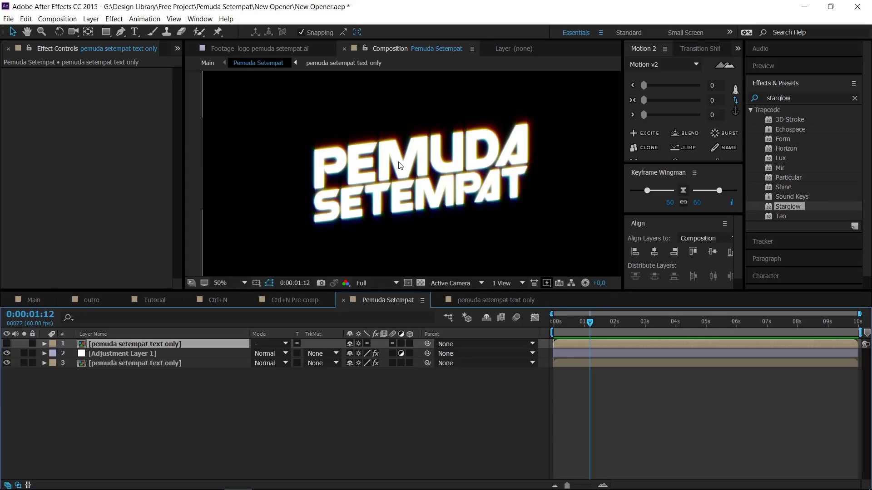
pyautogui.click(6, 344)
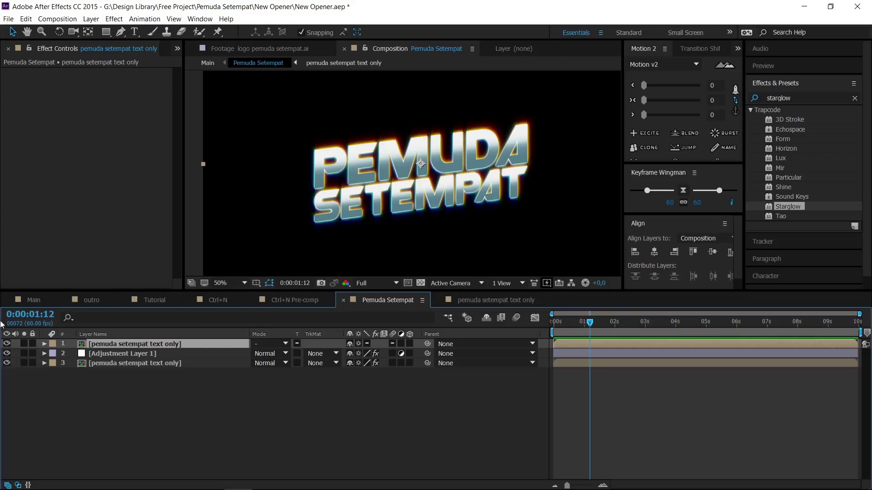
# - Return to Main, view the Starglow effect on Adjustment Layer 1 (layer 11), and hide that layer
pyautogui.click(36, 300)
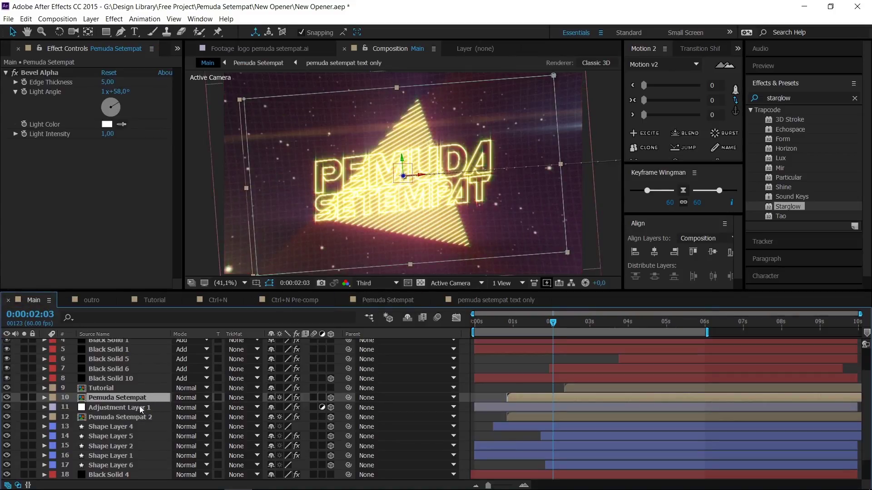
pyautogui.click(132, 408)
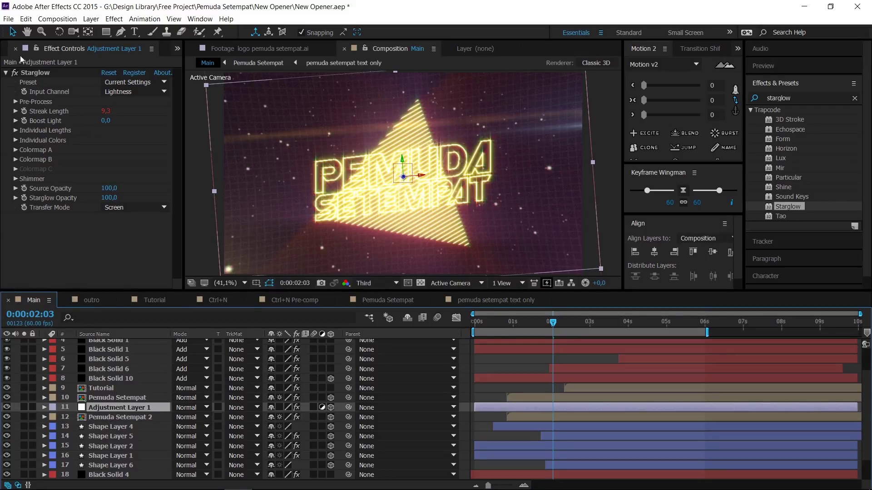
pyautogui.click(36, 74)
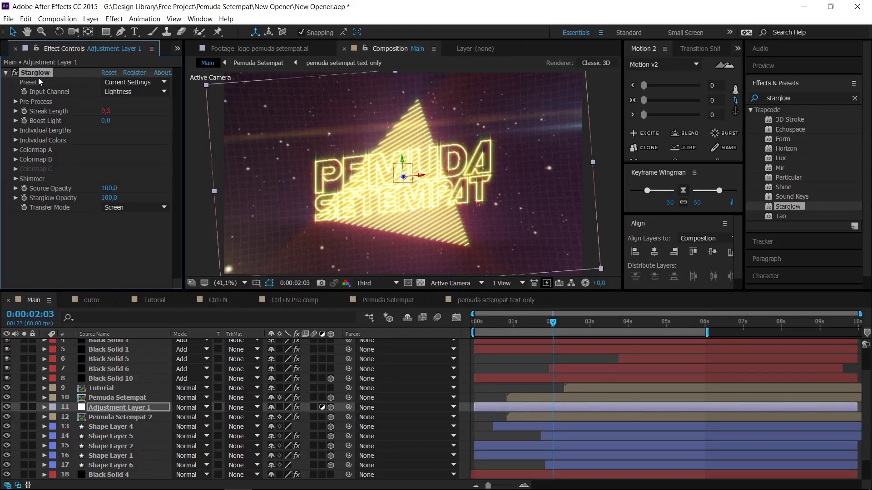
pyautogui.click(7, 408)
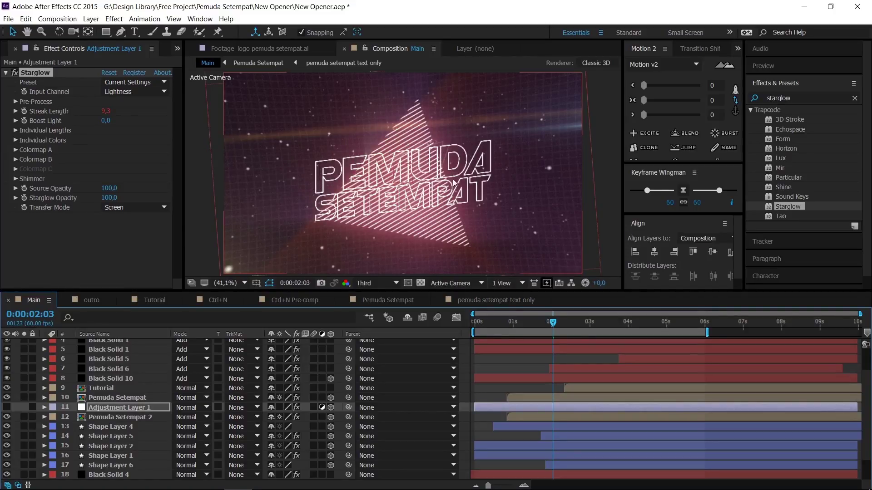
# - Compare the title with Adjustment Layer 1 off and on, close up and fitted to the view, leaving the layer visible
pyautogui.click(7, 408)
pyautogui.click(7, 407)
pyautogui.click(7, 408)
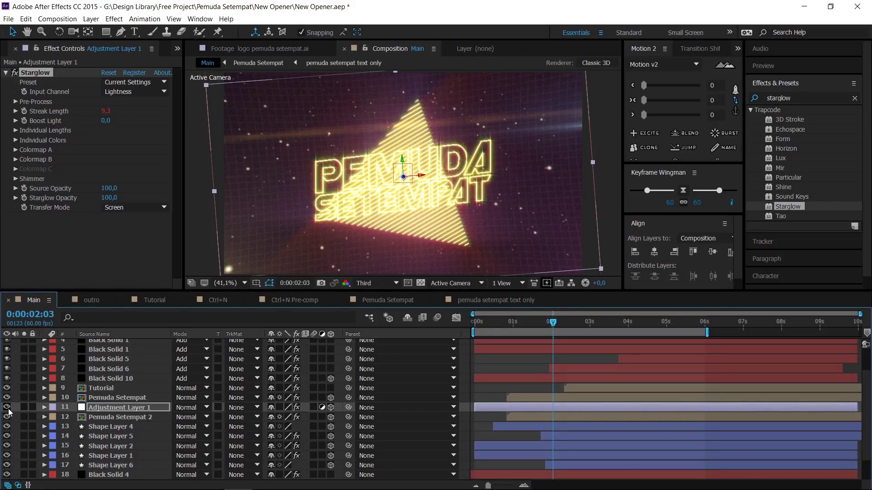
pyautogui.click(7, 408)
pyautogui.click(7, 407)
pyautogui.scroll(2, 437, 170)
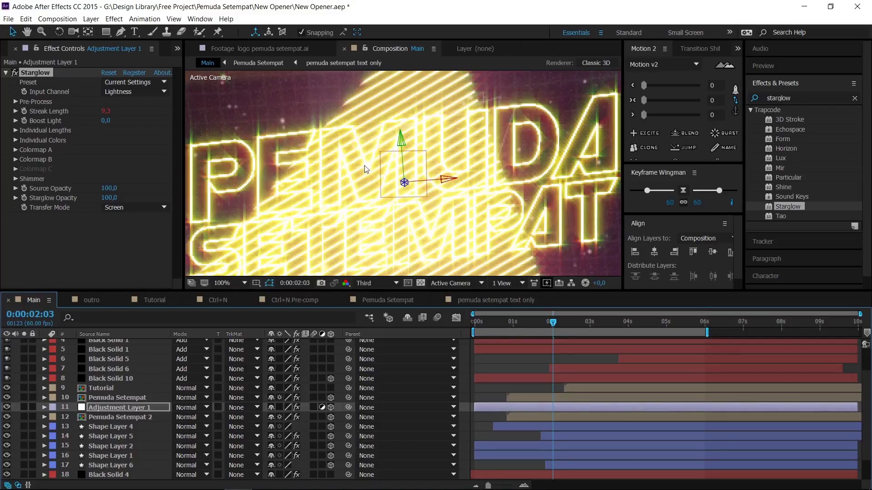
pyautogui.click(7, 408)
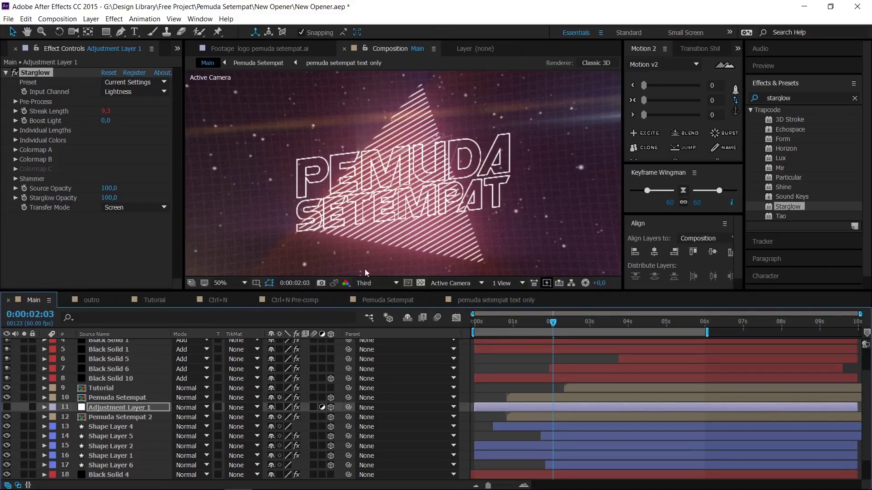
pyautogui.click(8, 408)
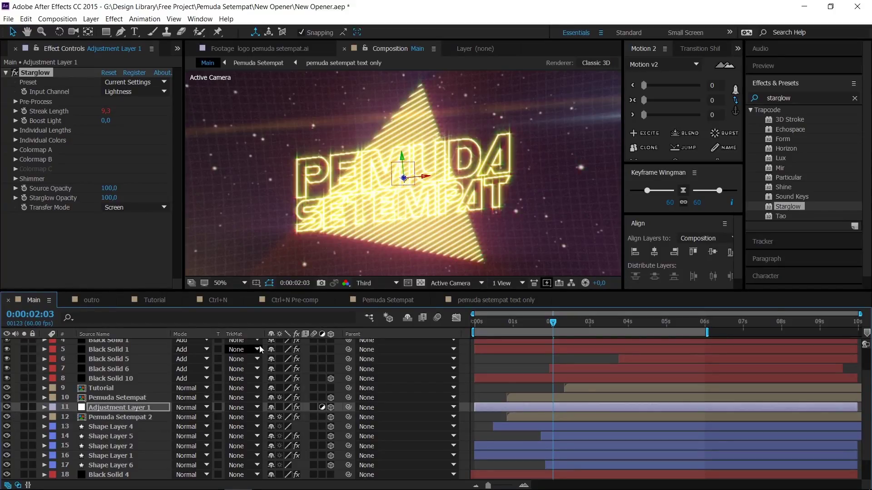
pyautogui.moveTo(297, 243); pyautogui.dragTo(282, 236)
pyautogui.hotkey('shift', '/')
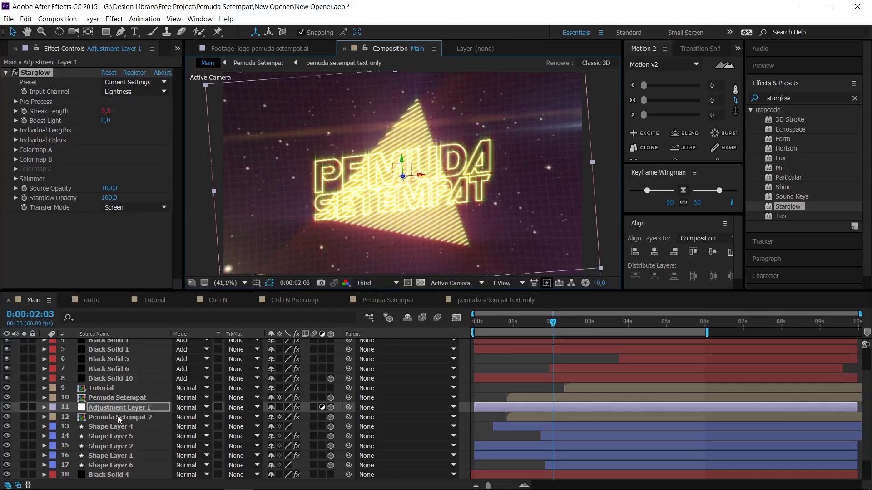
# - Reveal the animated properties of Pemuda Setempat 2 (layer 12) and scrub back through its zoom-in to 0:00:01:08
pyautogui.click(143, 418)
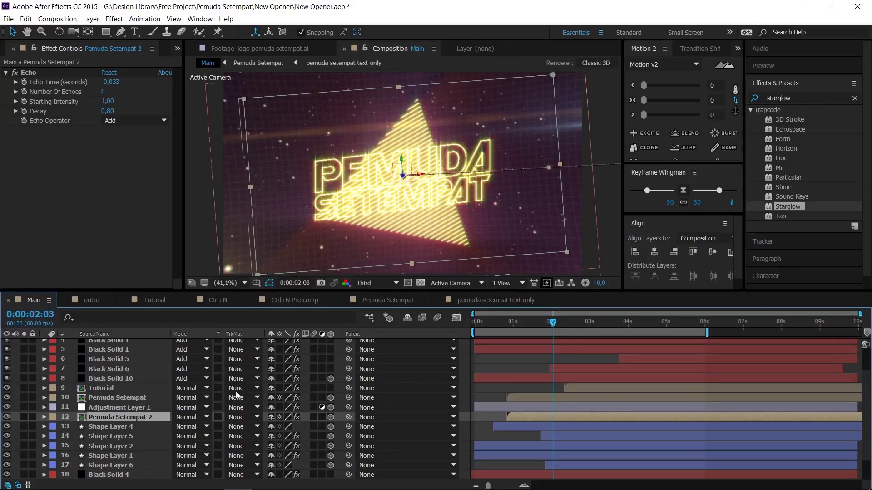
pyautogui.moveTo(556, 322); pyautogui.dragTo(534, 327)
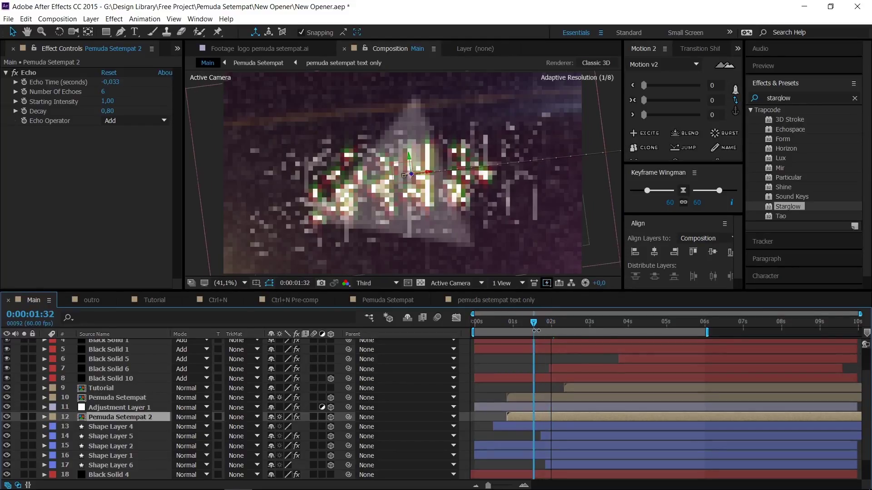
pyautogui.press('u')
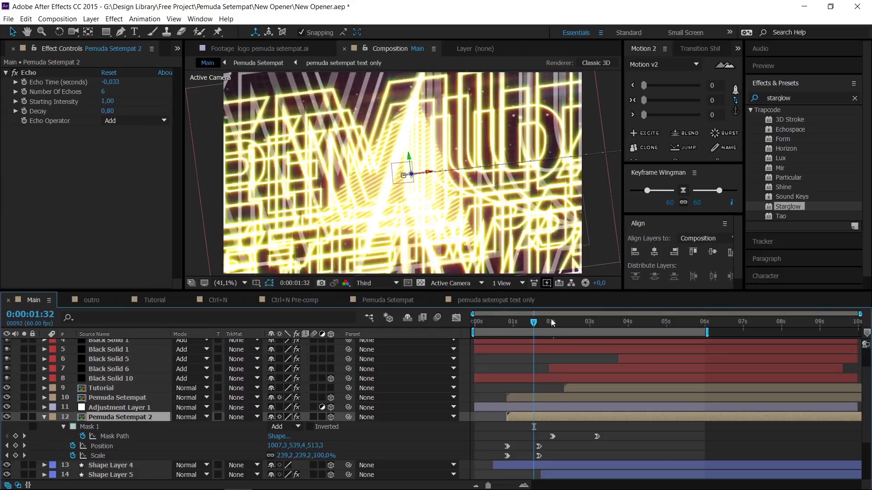
pyautogui.moveTo(528, 328); pyautogui.dragTo(518, 331)
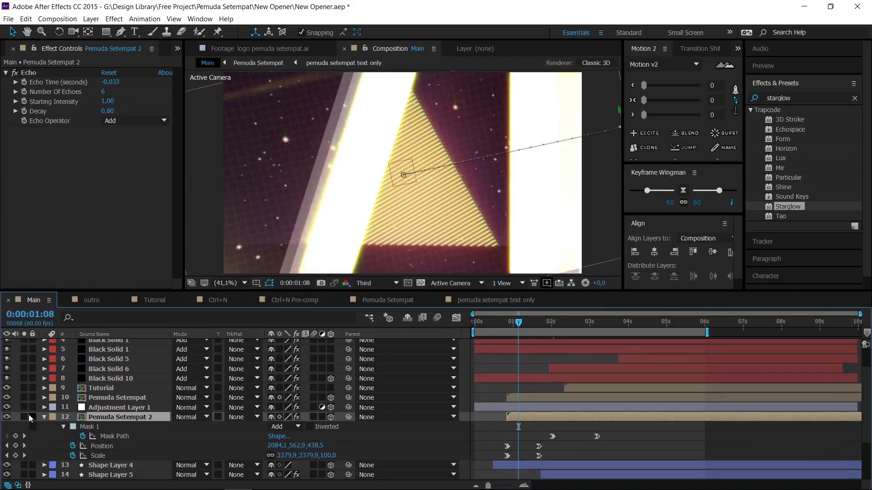
# - Solo Pemuda Setempat 2 and review its Position and Scale animation up to 0:00:01:55
pyautogui.click(24, 416)
pyautogui.moveTo(523, 320)
pyautogui.mouseDown()
pyautogui.moveTo(503, 326)
pyautogui.moveTo(544, 327)
pyautogui.moveTo(537, 330)
pyautogui.mouseUp()
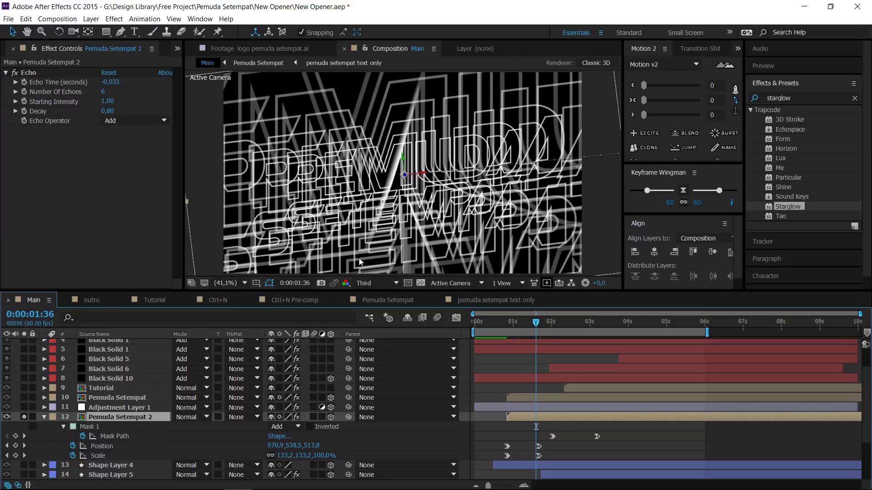
pyautogui.moveTo(533, 322)
pyautogui.mouseDown()
pyautogui.moveTo(542, 323)
pyautogui.moveTo(526, 325)
pyautogui.moveTo(538, 326)
pyautogui.mouseUp()
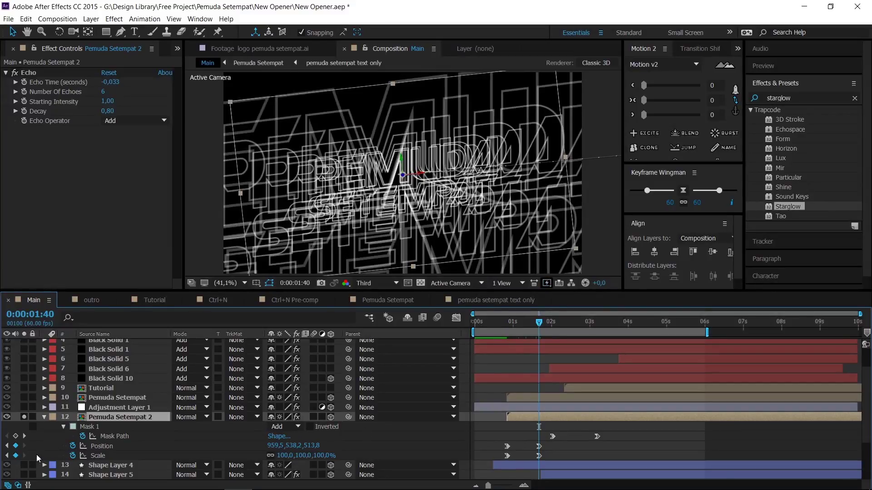
pyautogui.click(109, 446)
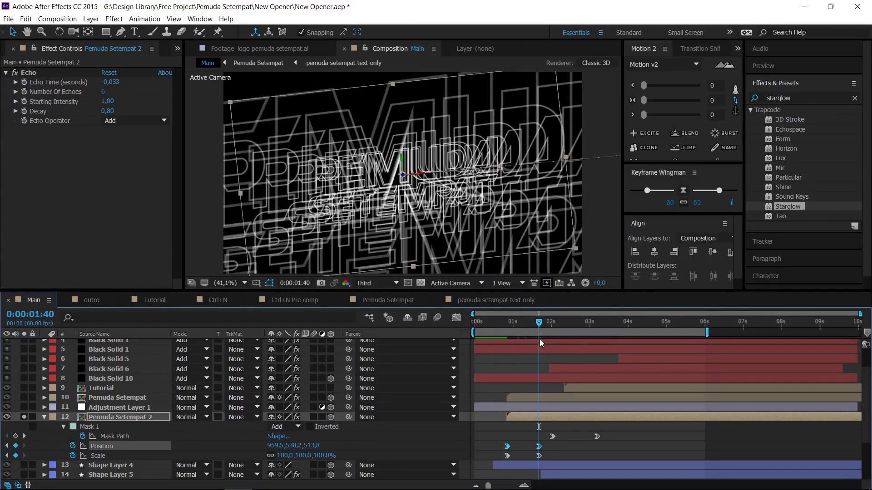
pyautogui.click(109, 437)
pyautogui.click(104, 446)
pyautogui.moveTo(527, 325); pyautogui.dragTo(549, 328)
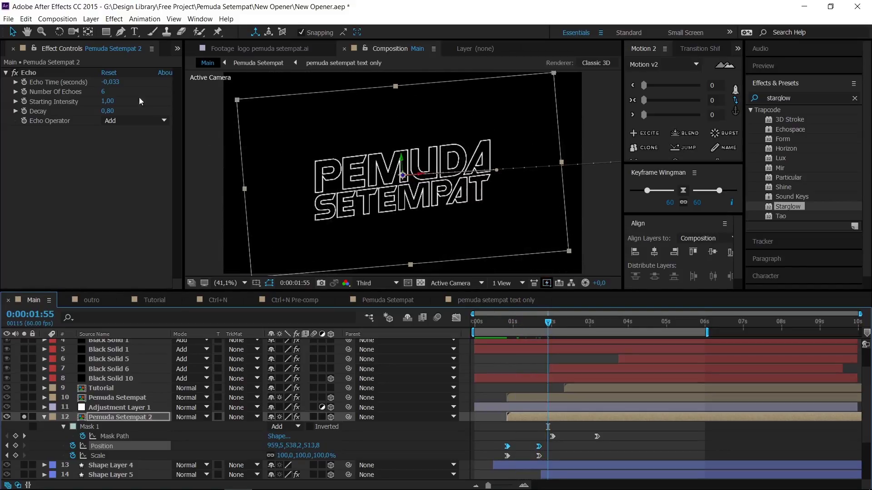
# - Compare the zoom-in of Pemuda Setempat 2 with its Echo effect off and on around 0:00:01:36
pyautogui.moveTo(548, 324); pyautogui.dragTo(533, 328)
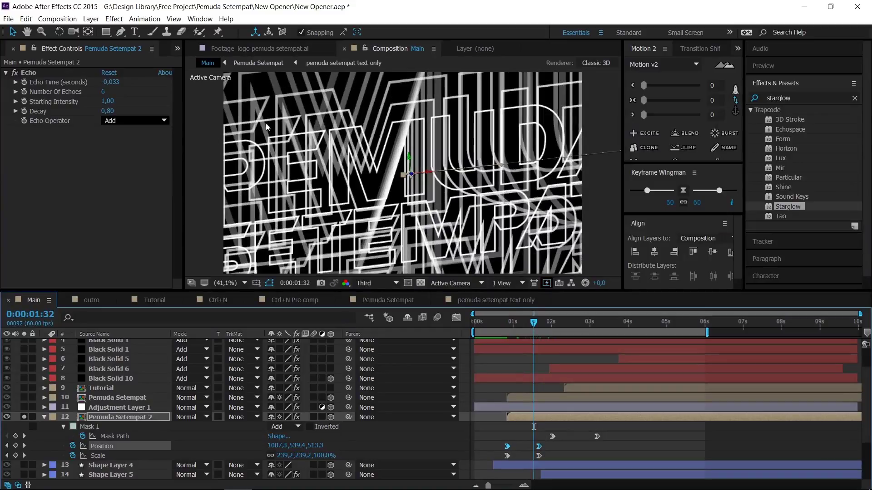
pyautogui.click(15, 72)
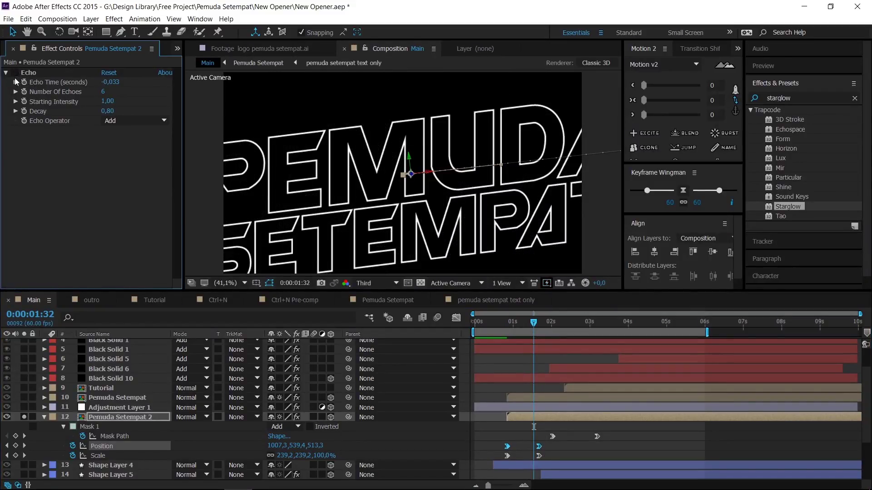
pyautogui.moveTo(532, 326)
pyautogui.mouseDown()
pyautogui.moveTo(504, 328)
pyautogui.moveTo(548, 329)
pyautogui.moveTo(532, 331)
pyautogui.mouseUp()
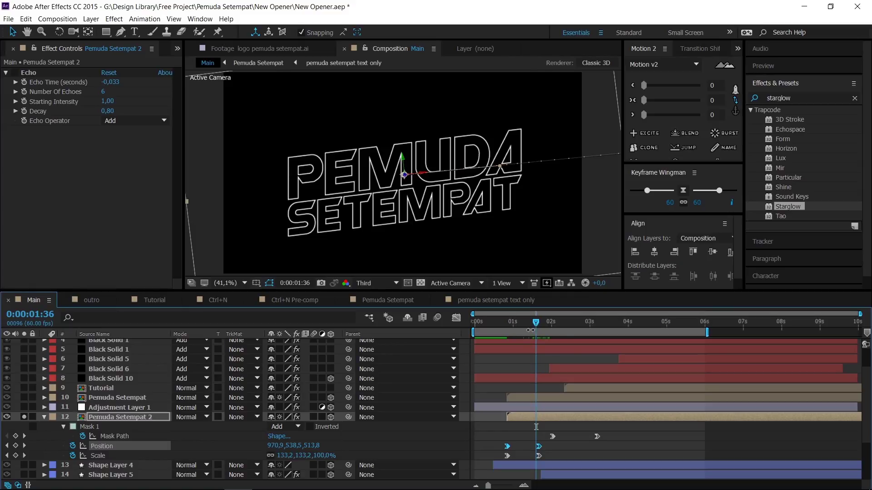
pyautogui.click(15, 72)
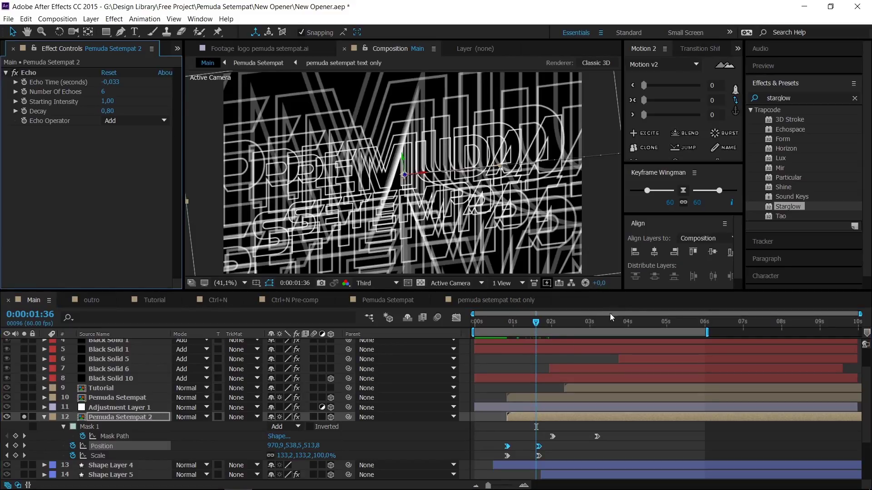
# - Scrub through the Mask Path animation of Pemuda Setempat 2 to its last keyframe at 0:00:03:12
pyautogui.moveTo(506, 321); pyautogui.dragTo(554, 329)
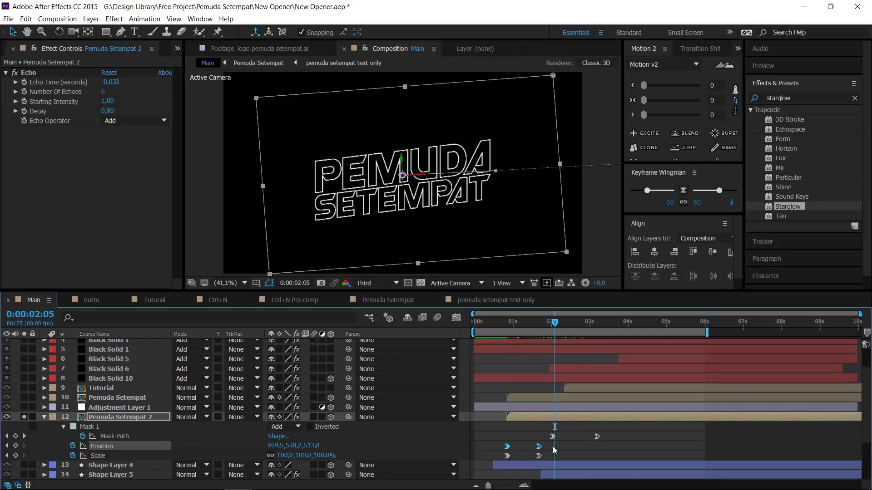
pyautogui.click(582, 417)
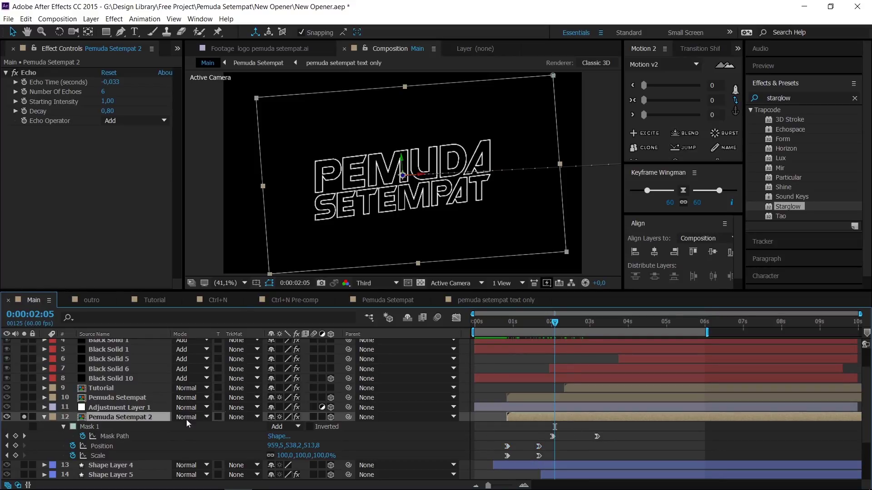
pyautogui.moveTo(555, 322); pyautogui.dragTo(597, 337)
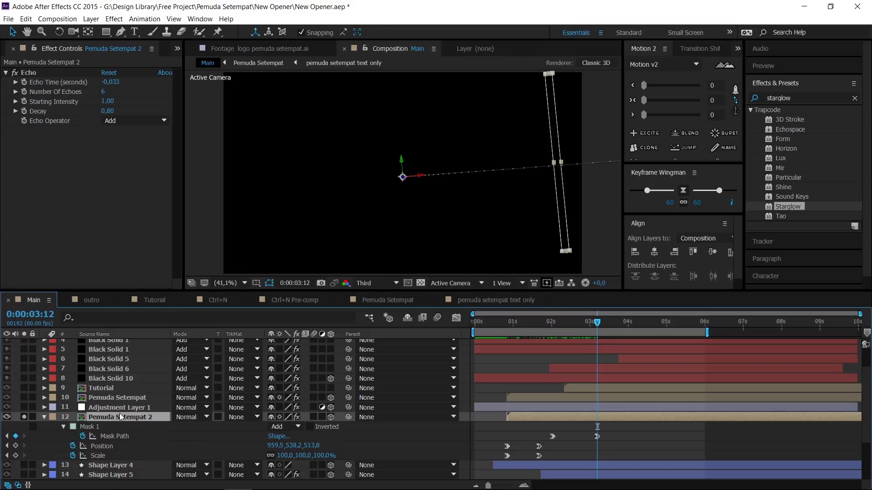
# - Solo Pemuda Setempat (layer 10) too, reveal its keyframes, and scrub through the inverted mask wipe to 0:00:03:09
pyautogui.click(124, 394)
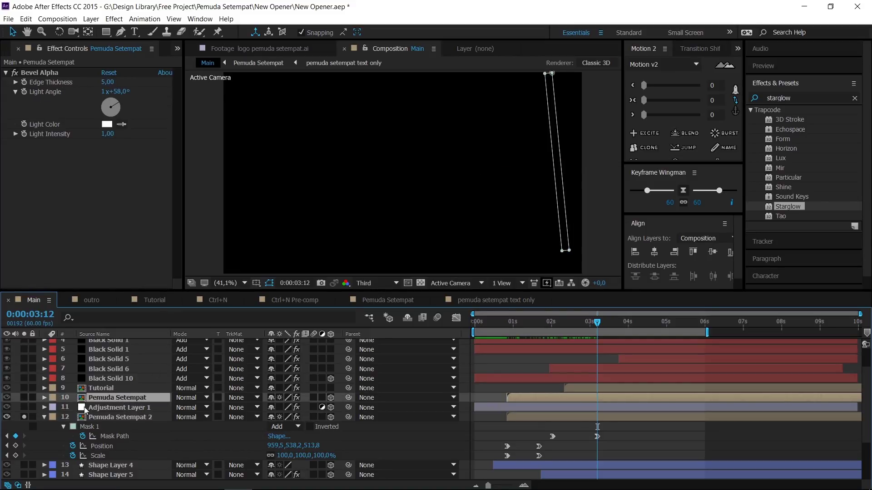
pyautogui.click(23, 397)
pyautogui.click(587, 324)
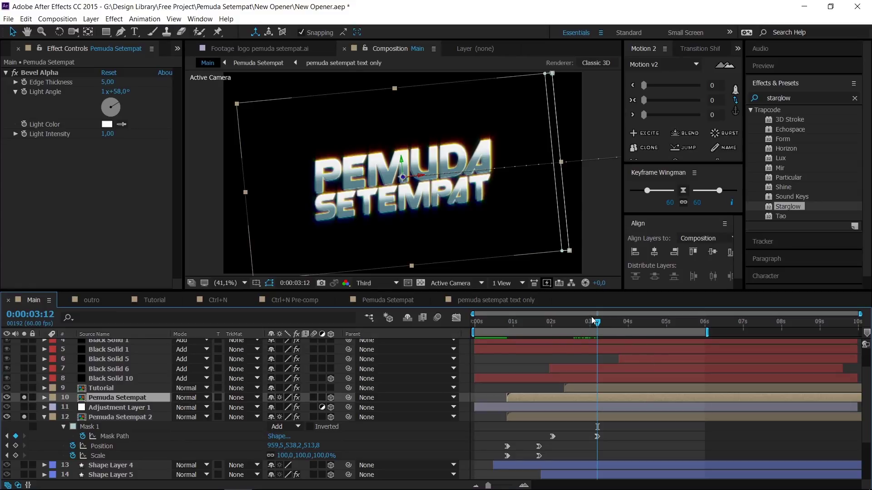
pyautogui.moveTo(565, 325); pyautogui.dragTo(540, 326)
pyautogui.press('u')
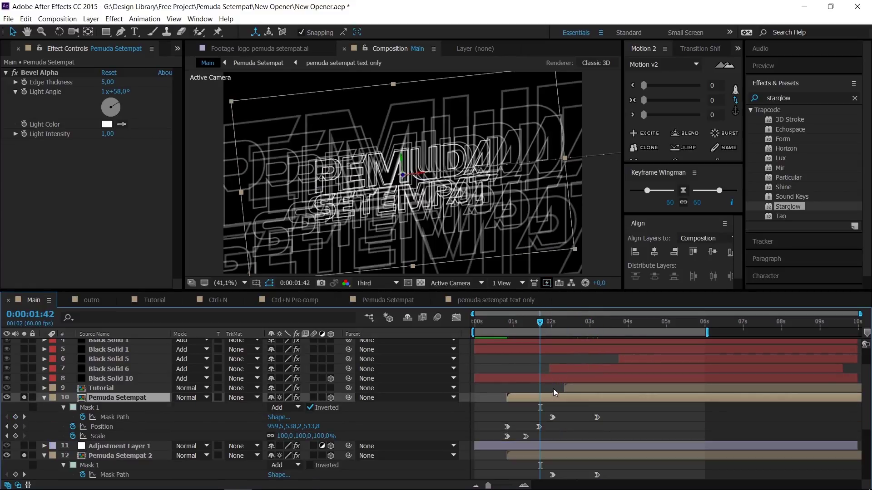
pyautogui.moveTo(536, 323); pyautogui.dragTo(568, 335)
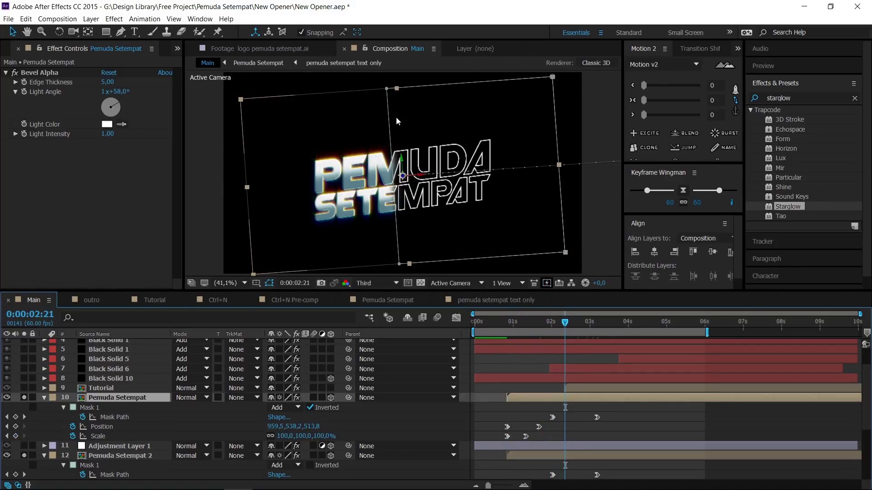
pyautogui.moveTo(568, 325); pyautogui.dragTo(595, 326)
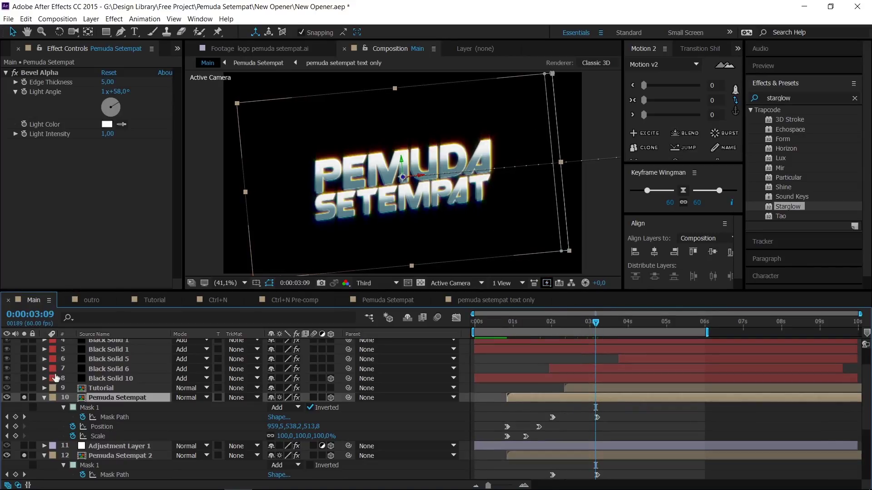
# - Unsolo Pemuda Setempat and Pemuda Setempat 2 and collapse the properties of both layers
pyautogui.click(25, 398)
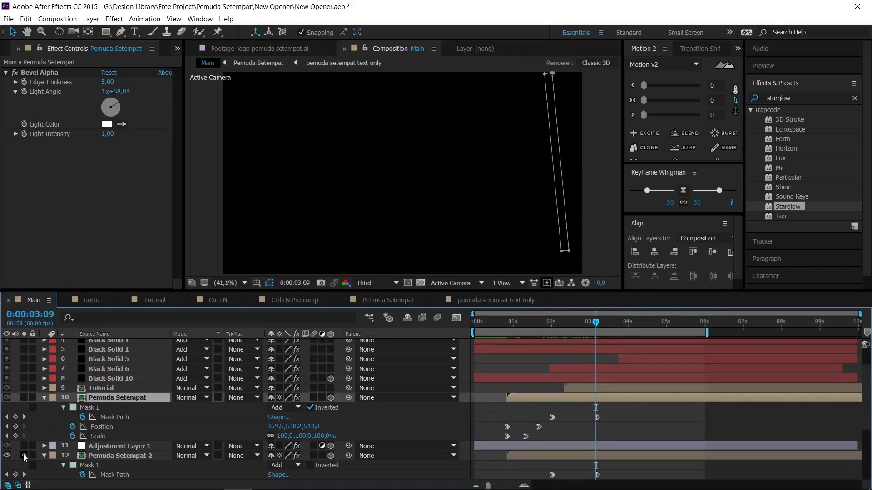
pyautogui.click(24, 455)
pyautogui.click(44, 397)
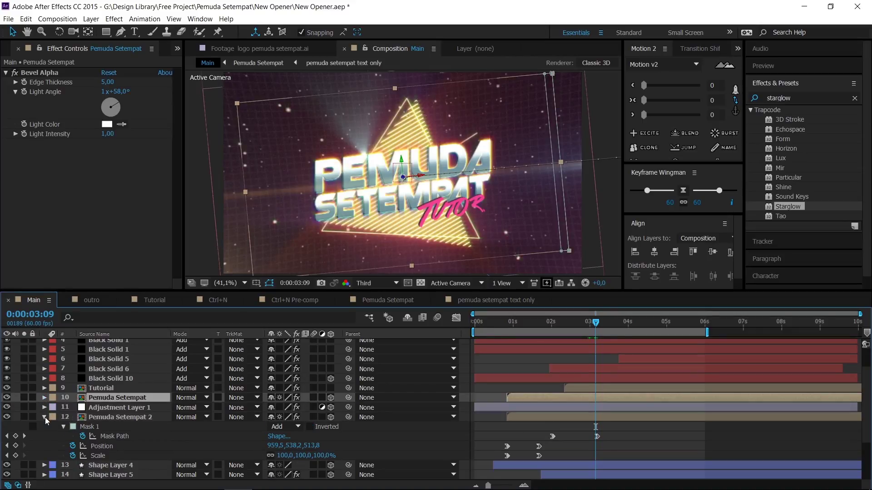
pyautogui.click(44, 417)
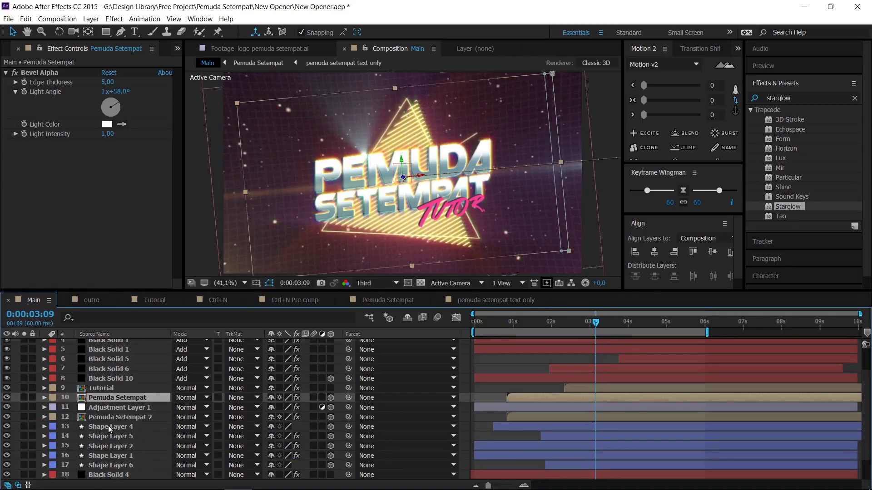
# - Solo the five shape layers 13 to 17 together to view the triangle and line elements alone
pyautogui.click(108, 426)
pyautogui.scroll(-1, 121, 437)
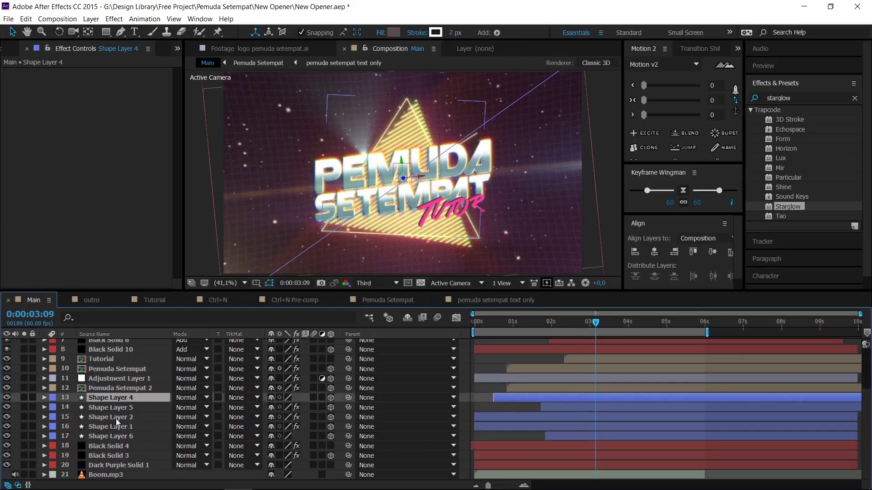
pyautogui.keyDown('shift'); pyautogui.click(113, 435); pyautogui.keyUp('shift')
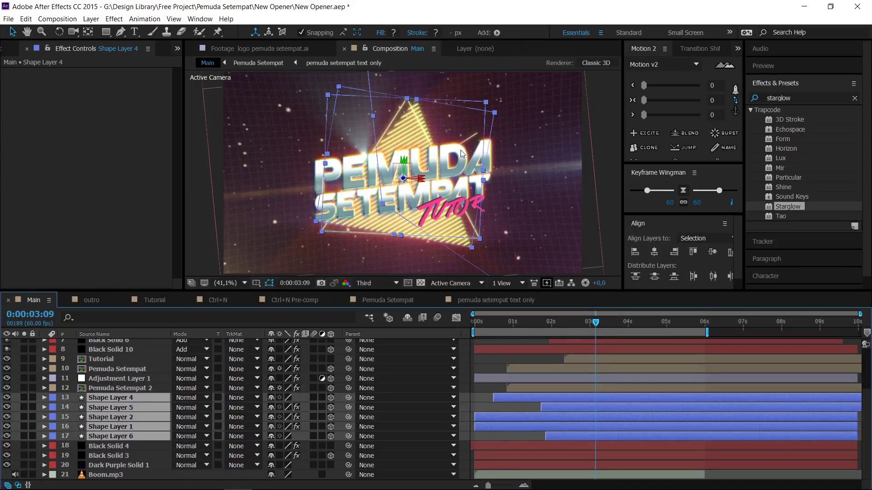
pyautogui.click(24, 399)
pyautogui.click(458, 435)
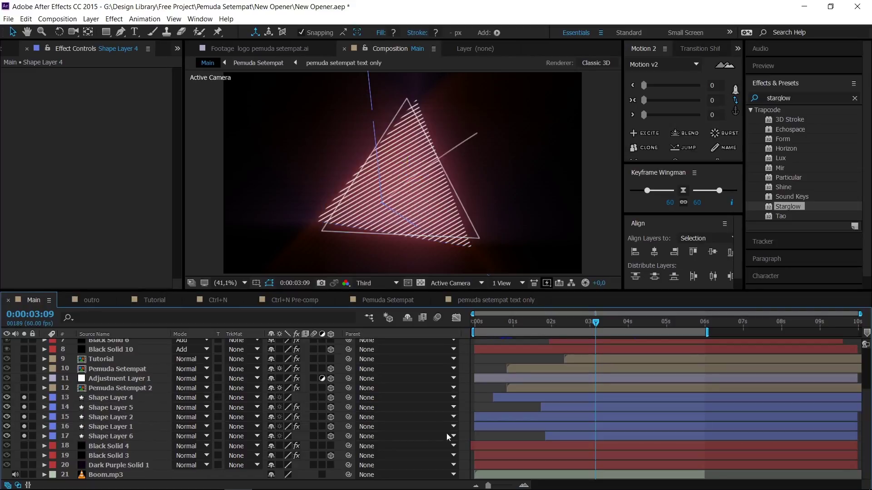
# - Keep only Shape Layer 4 (layer 13) soloed, go to 0:00:00:35, and toggle the visibility of mask and shape paths
pyautogui.click(114, 434)
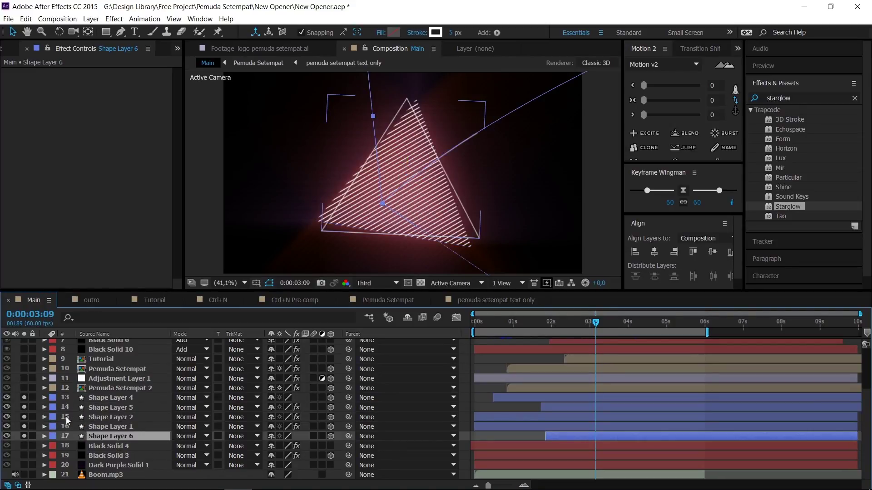
pyautogui.moveTo(24, 406); pyautogui.dragTo(18, 442)
pyautogui.click(113, 398)
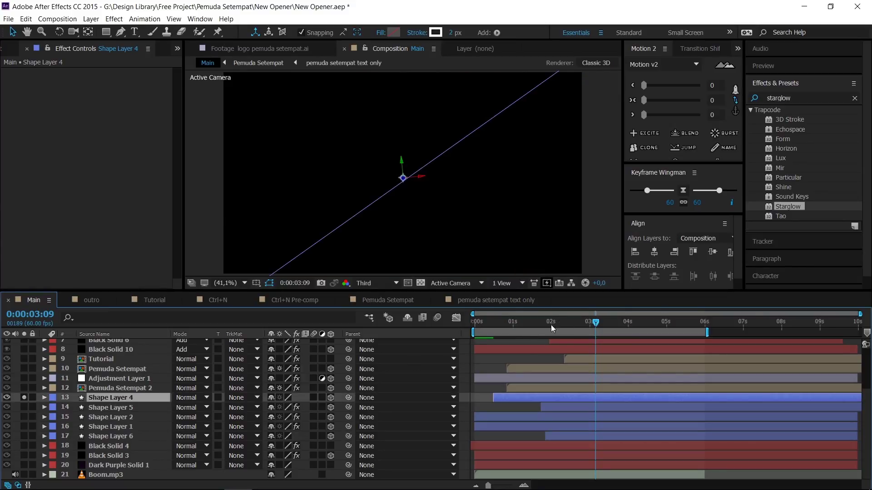
pyautogui.click(601, 221)
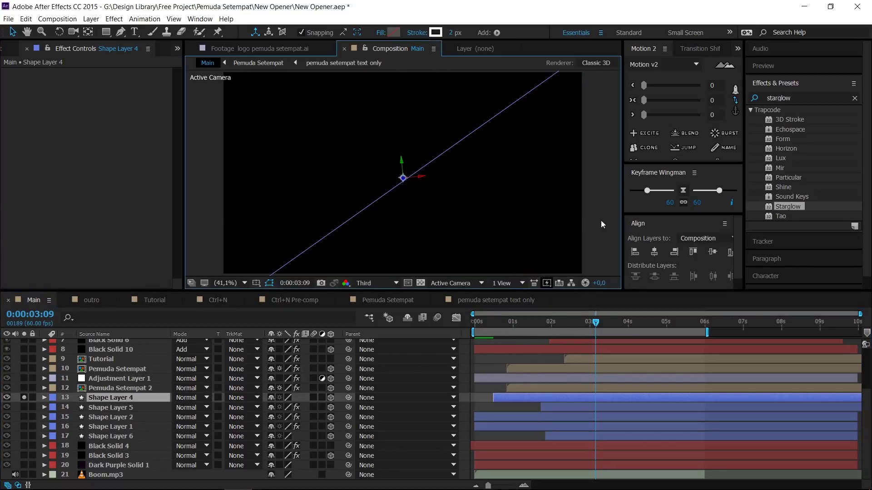
pyautogui.moveTo(591, 323); pyautogui.dragTo(496, 337)
pyautogui.click(269, 284)
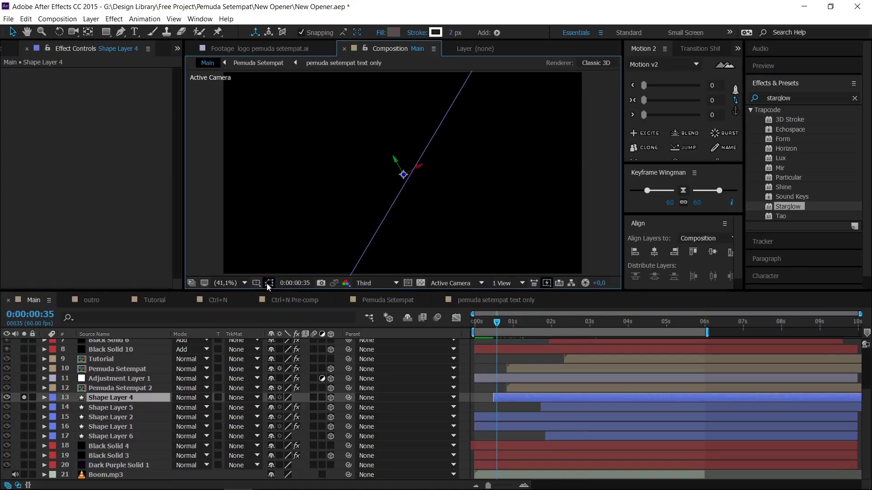
# - Scrub through Shape Layer 4's line, solo Shape Layer 5 (layer 14) instead, and scrub its triangle animation to 0:00:02:28
pyautogui.moveTo(496, 328); pyautogui.dragTo(529, 339)
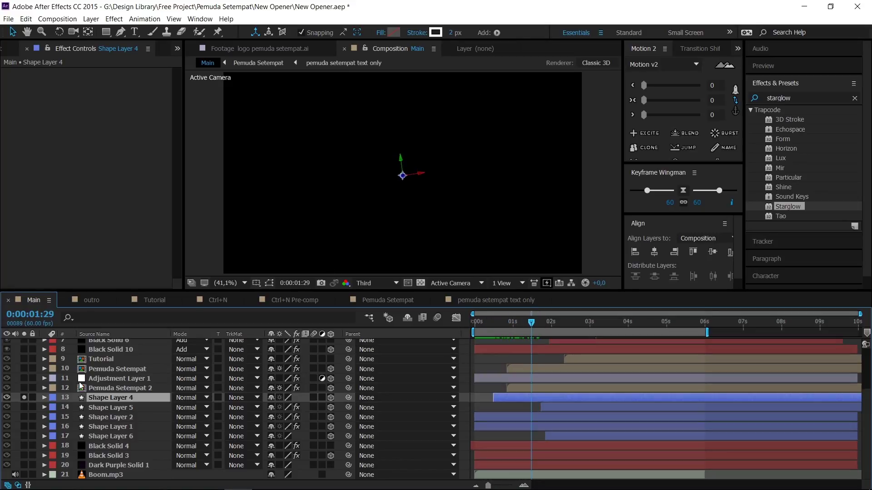
pyautogui.click(97, 406)
pyautogui.click(25, 407)
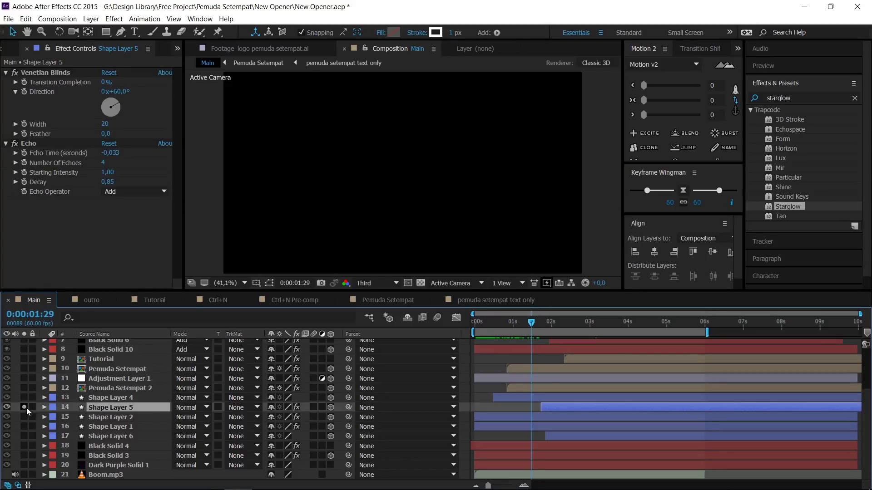
pyautogui.moveTo(534, 324); pyautogui.dragTo(570, 326)
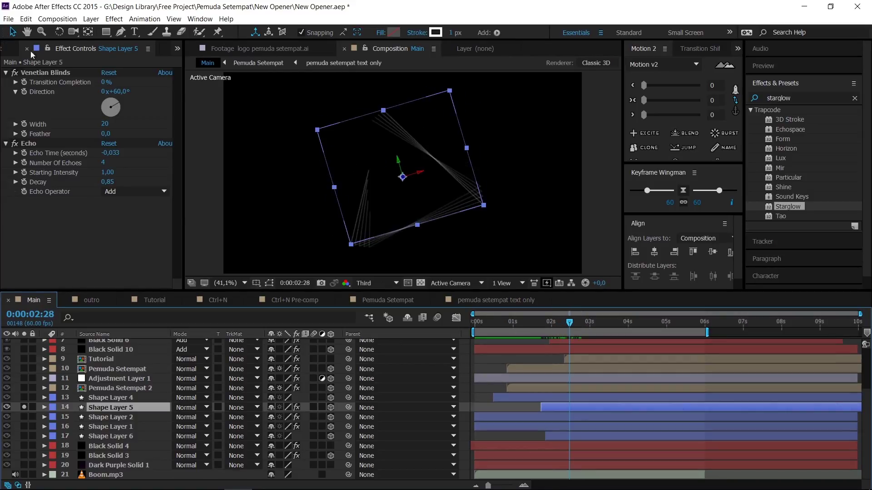
# - Examine the Echo effect on Shape Layer 5, view the available shape tools, and scrub back to 0:00:02:13
pyautogui.click(40, 143)
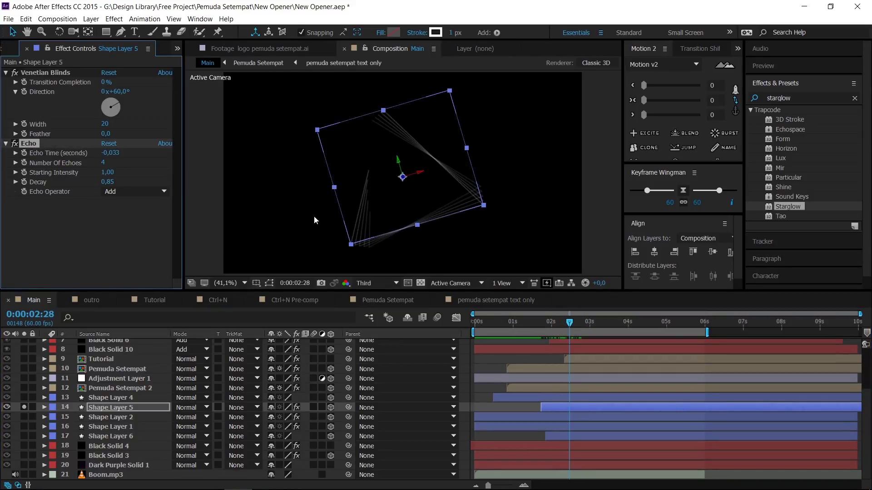
pyautogui.moveTo(570, 323); pyautogui.dragTo(565, 323)
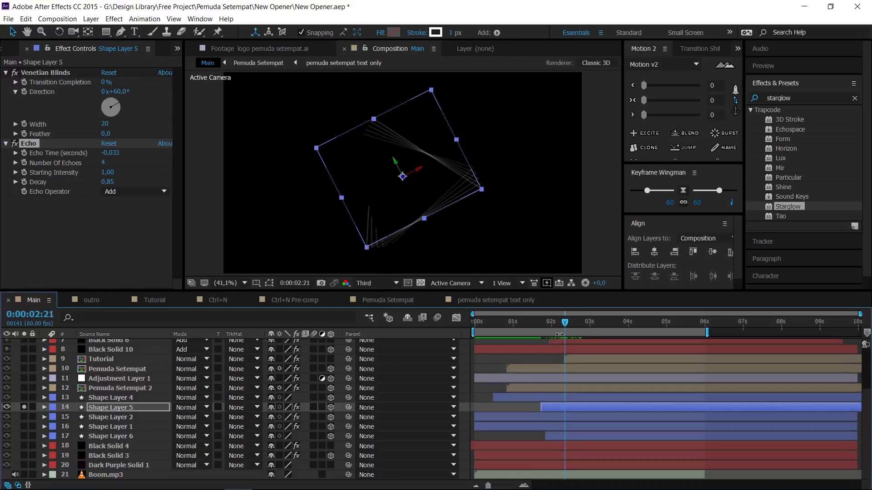
pyautogui.click(106, 32)
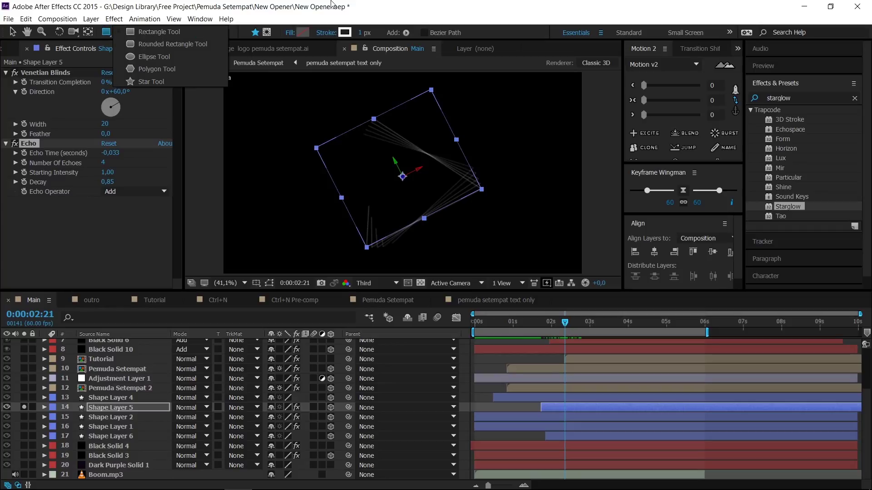
pyautogui.moveTo(554, 325)
pyautogui.mouseDown()
pyautogui.moveTo(548, 327)
pyautogui.moveTo(560, 328)
pyautogui.mouseUp()
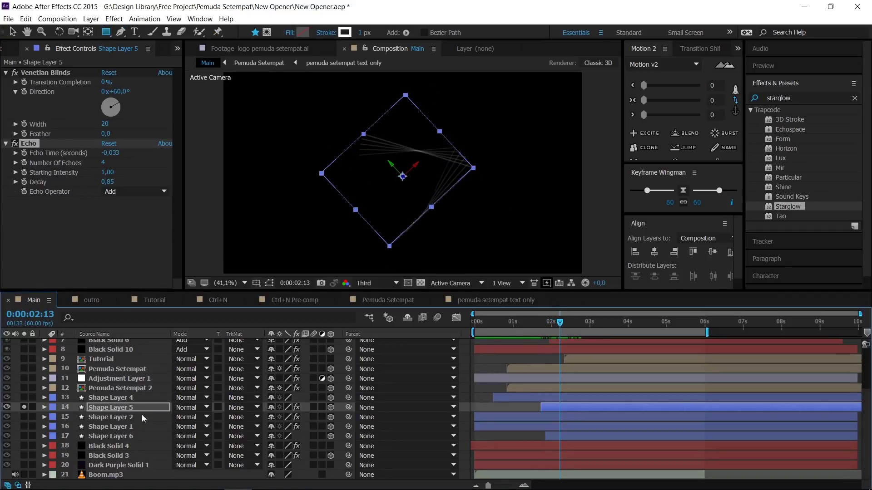
# - Reveal Shape Layer 5's keyframes, select its End property, and scrub the stroke animation to 0:00:02:37
pyautogui.press('u')
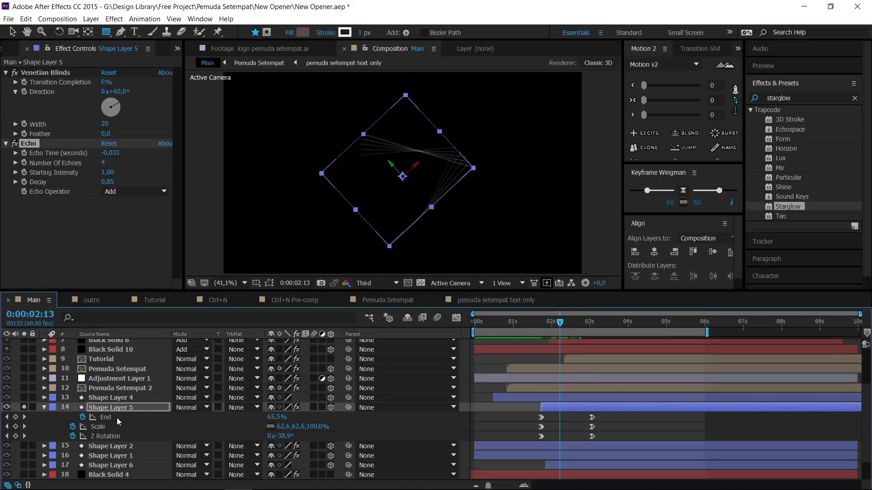
pyautogui.click(108, 419)
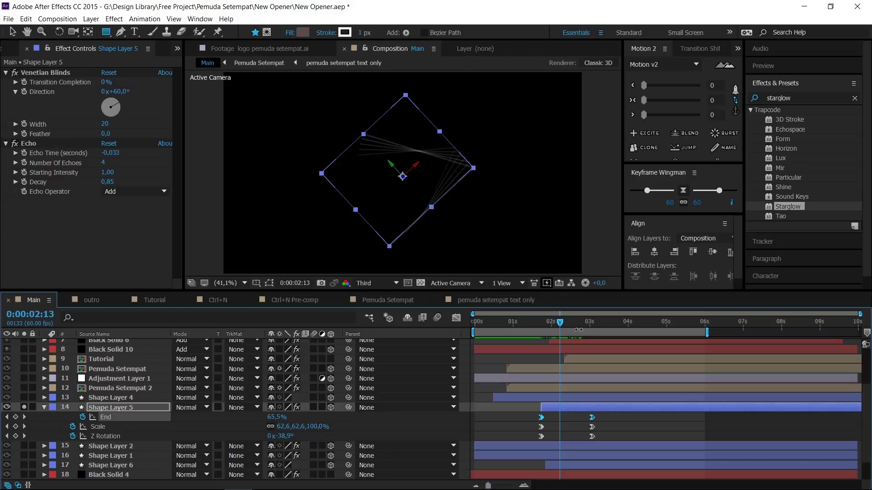
pyautogui.moveTo(559, 323); pyautogui.dragTo(575, 342)
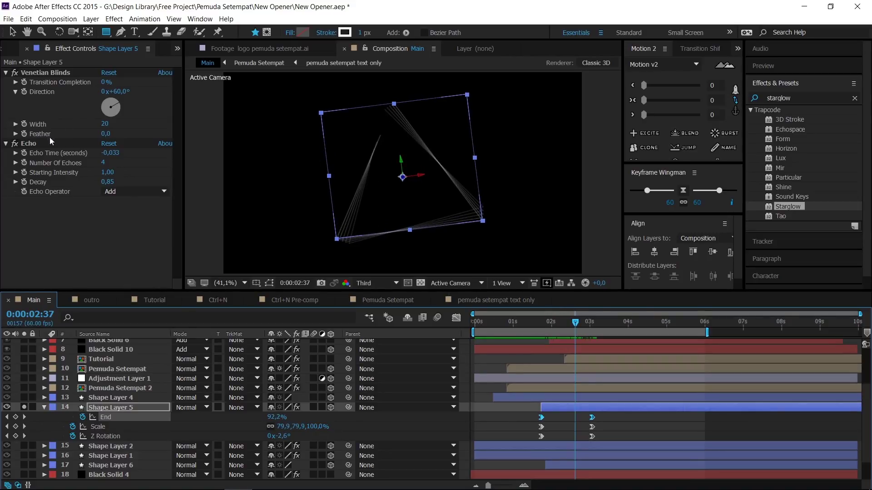
# - Switch Shape Layer 5's Echo and Venetian Blinds effects off and back on to compare their influence on the triangle
pyautogui.click(14, 145)
pyautogui.click(15, 145)
pyautogui.click(14, 145)
pyautogui.click(14, 145)
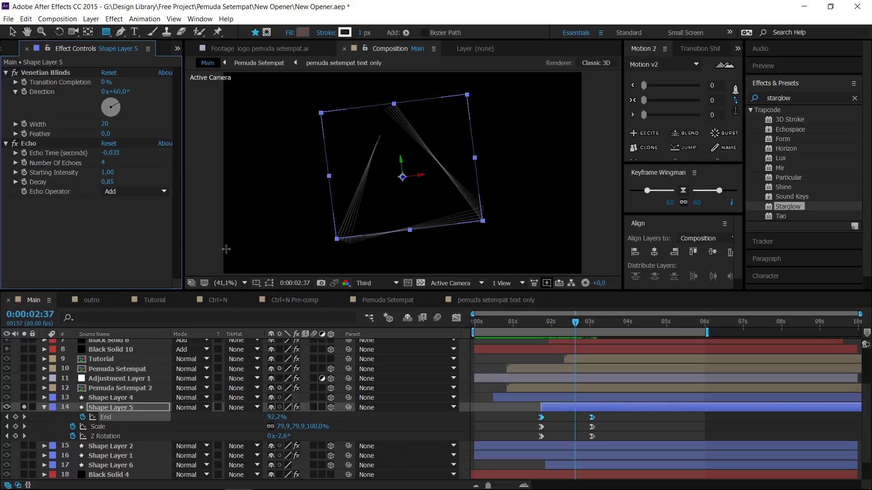
pyautogui.click(44, 72)
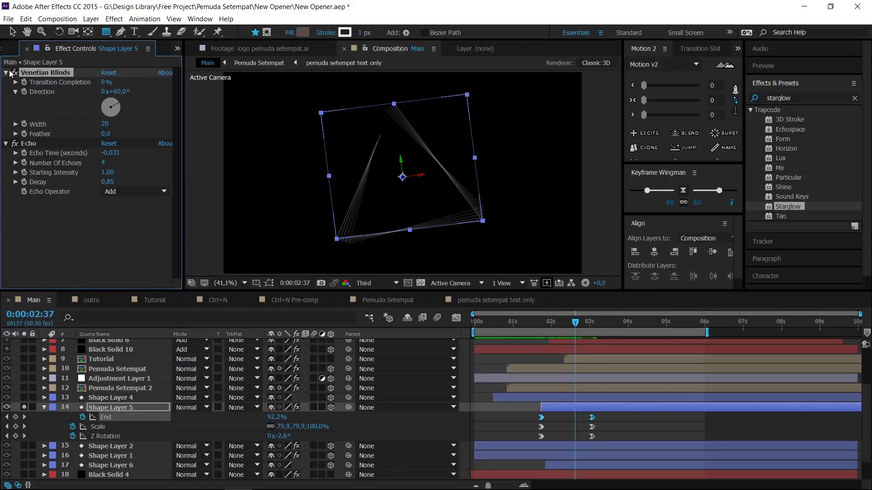
pyautogui.click(15, 73)
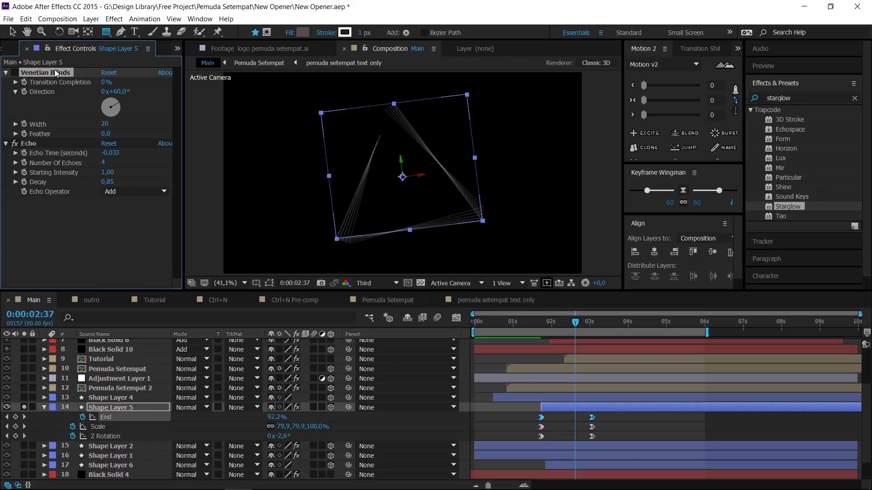
pyautogui.click(16, 73)
pyautogui.click(17, 72)
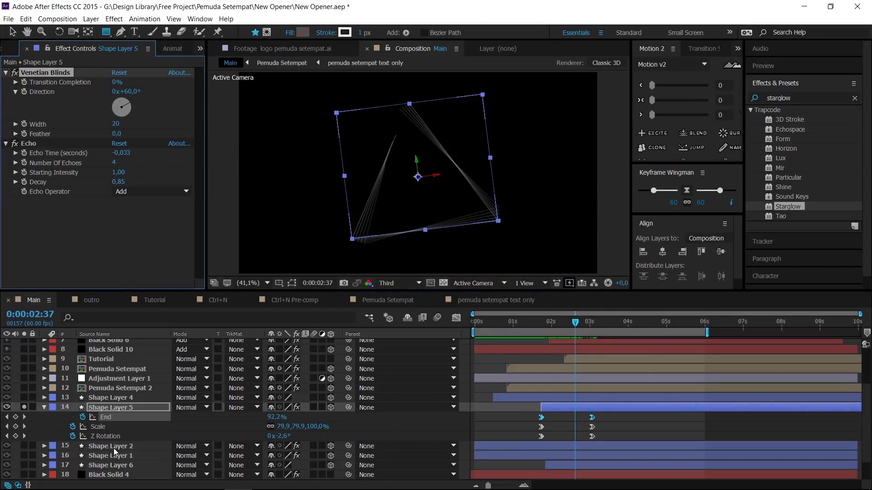
# - Unsolo Shape Layer 5, solo Shape Layer 2 (layer 15), and scrub its stroke animation to 0:00:00:54
pyautogui.click(25, 408)
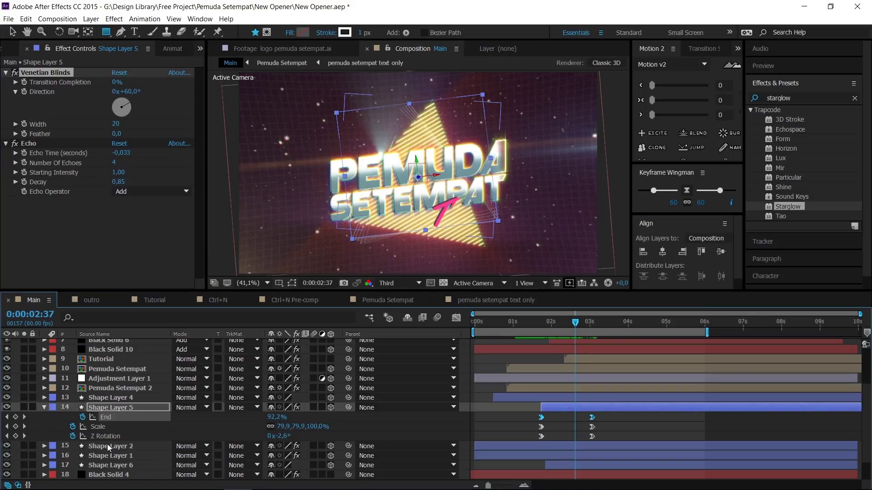
pyautogui.click(107, 446)
pyautogui.click(26, 447)
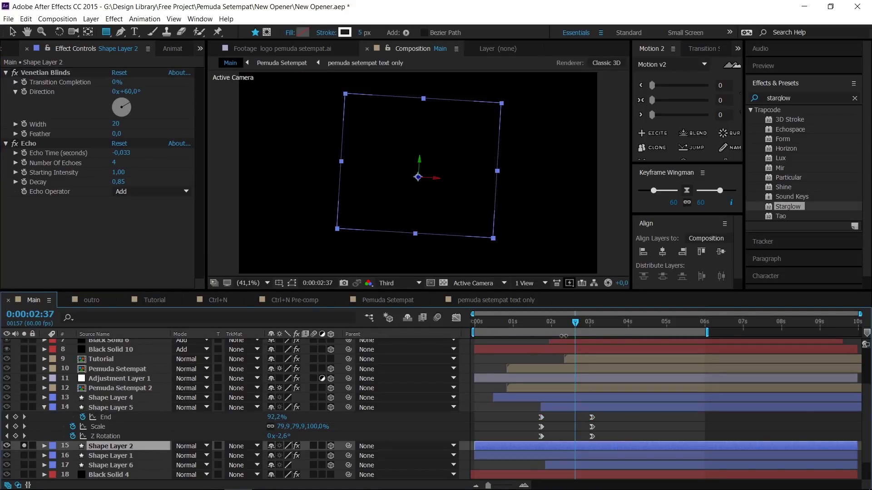
pyautogui.moveTo(586, 321); pyautogui.dragTo(509, 337)
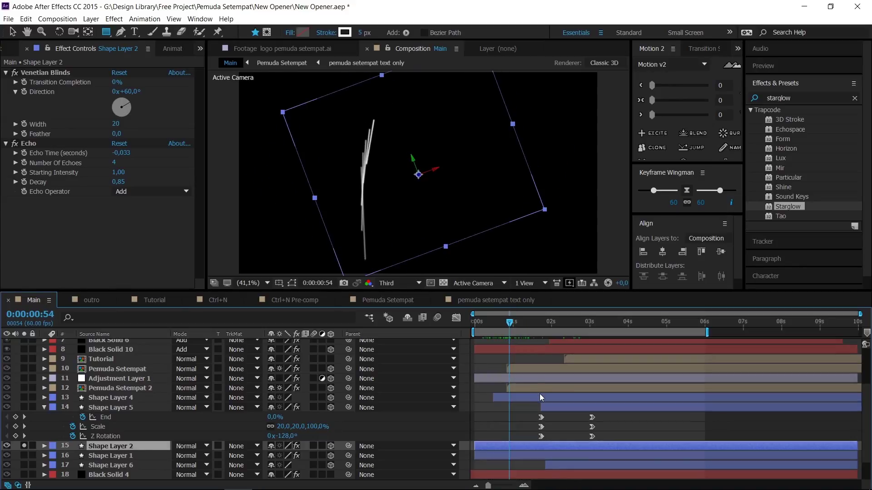
# - Solo Shape Layer 5 and Shape Layer 1 (layer 16) alongside Shape Layer 2 and view the triangles at 0:00:03:46
pyautogui.keyDown('ctrl'); pyautogui.click(558, 408); pyautogui.keyUp('ctrl')
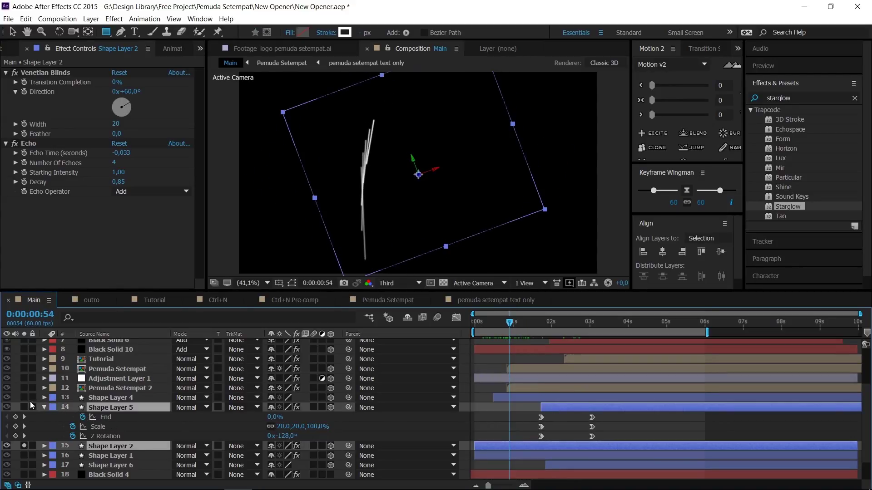
pyautogui.moveTo(501, 320); pyautogui.dragTo(619, 337)
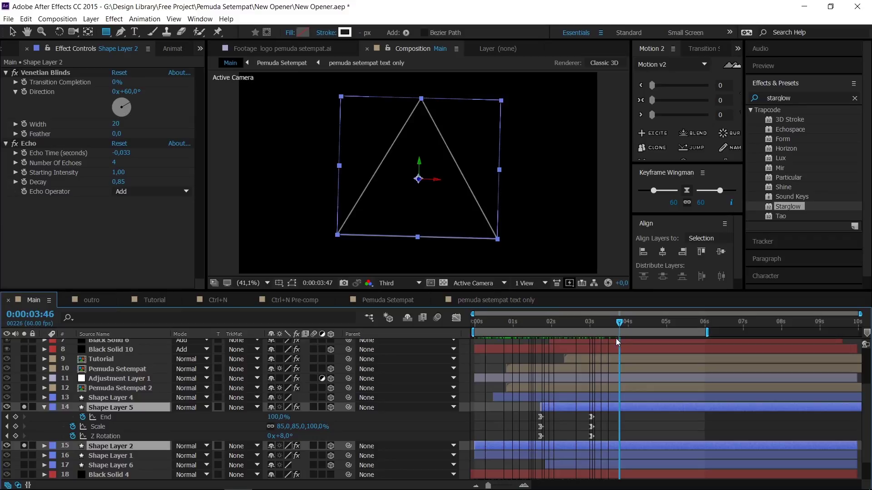
pyautogui.click(106, 455)
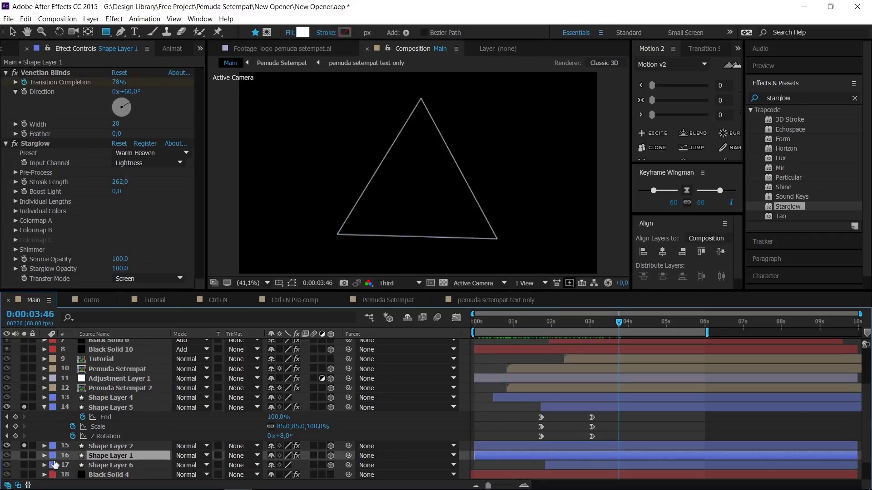
pyautogui.click(25, 456)
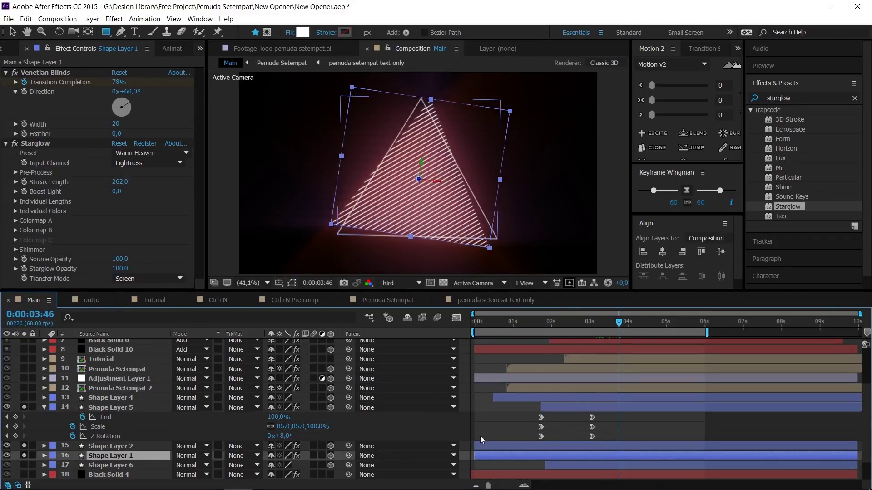
# - Toggle Venetian Blinds on Shape Layer 1 repeatedly to compare the solid and striped triangle, leaving the effect enabled
pyautogui.click(16, 73)
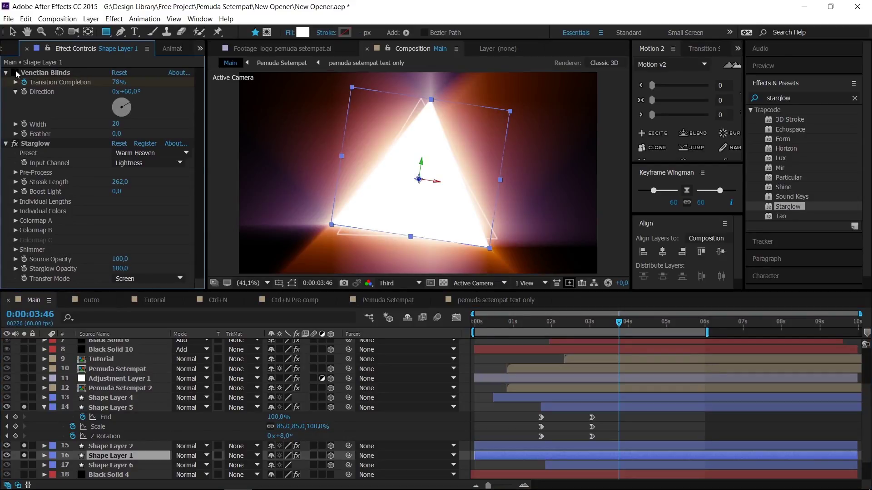
pyautogui.click(16, 73)
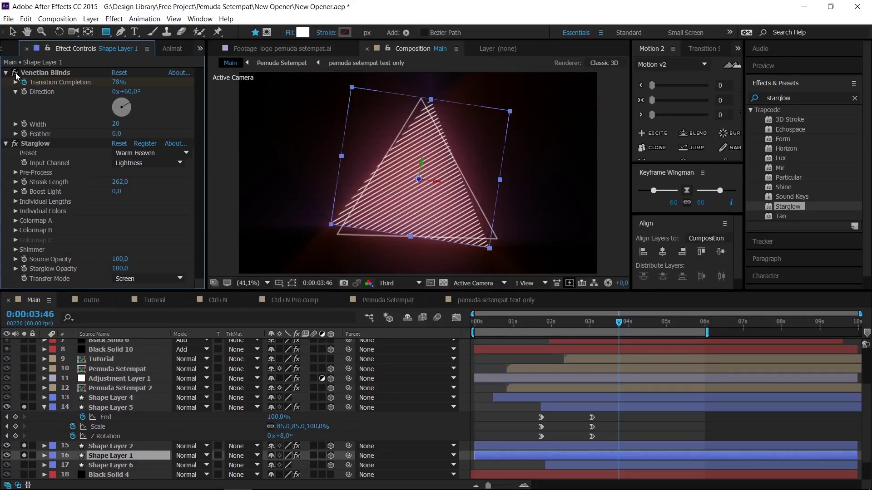
pyautogui.click(16, 73)
pyautogui.click(16, 73)
pyautogui.click(16, 73)
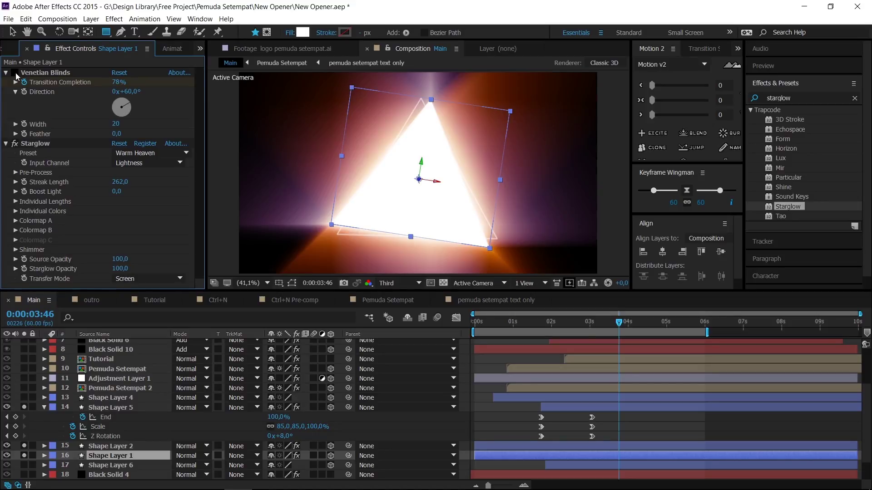
pyautogui.click(16, 73)
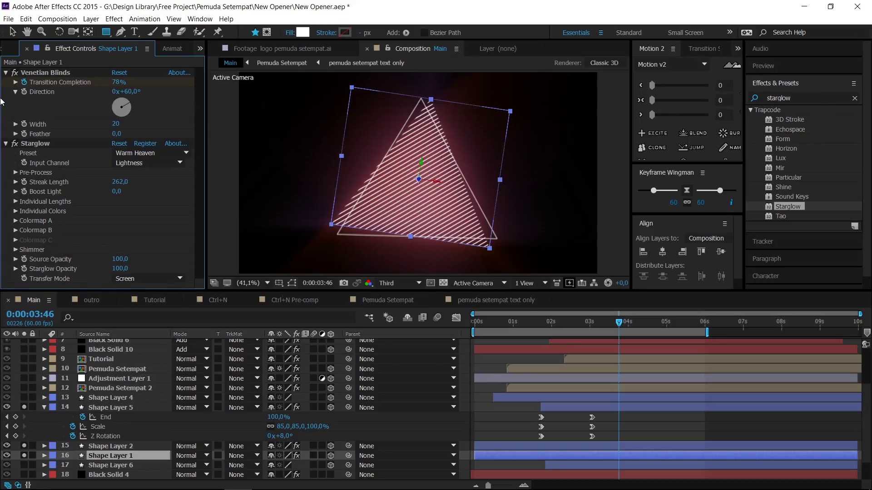
# - Try a different Transition Completion for Shape Layer 1's Venetian Blinds and undo the change
pyautogui.click(58, 71)
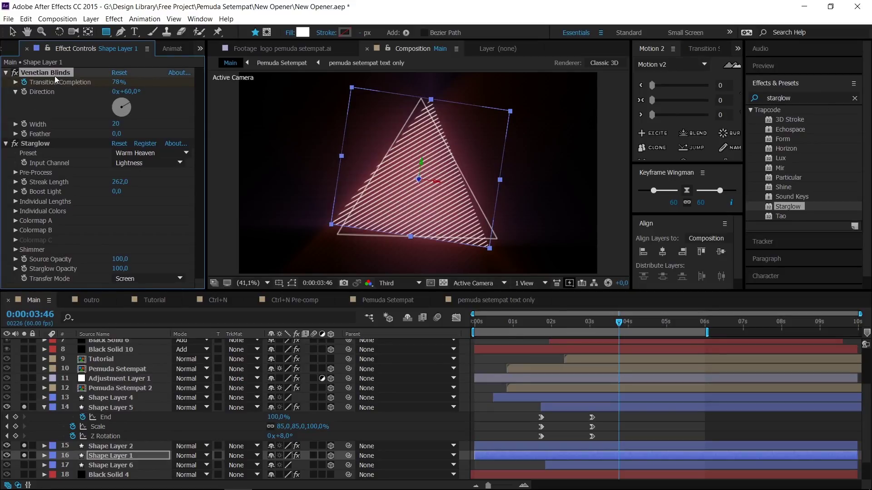
pyautogui.moveTo(118, 82); pyautogui.dragTo(201, 102)
pyautogui.hotkey('ctrl', 'z')
# - Reveal Shape Layer 1's keyframes, preview its Transition Completion and Z Rotation animation, and scrub to 0:00:02:37
pyautogui.press('u')
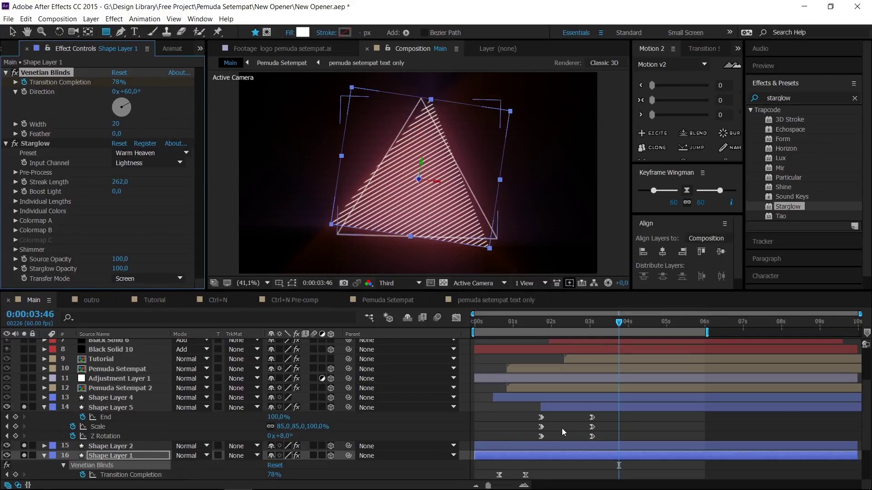
pyautogui.scroll(-3, 497, 415)
pyautogui.moveTo(497, 322); pyautogui.dragTo(543, 333)
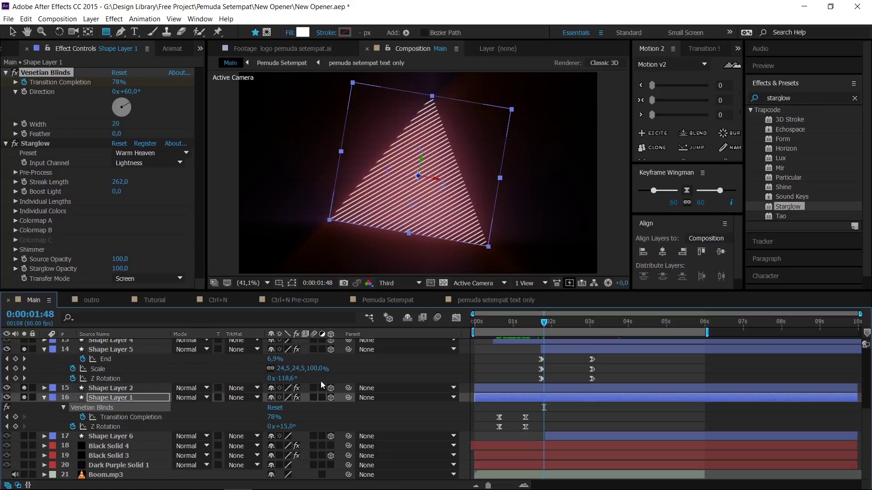
pyautogui.press('space')
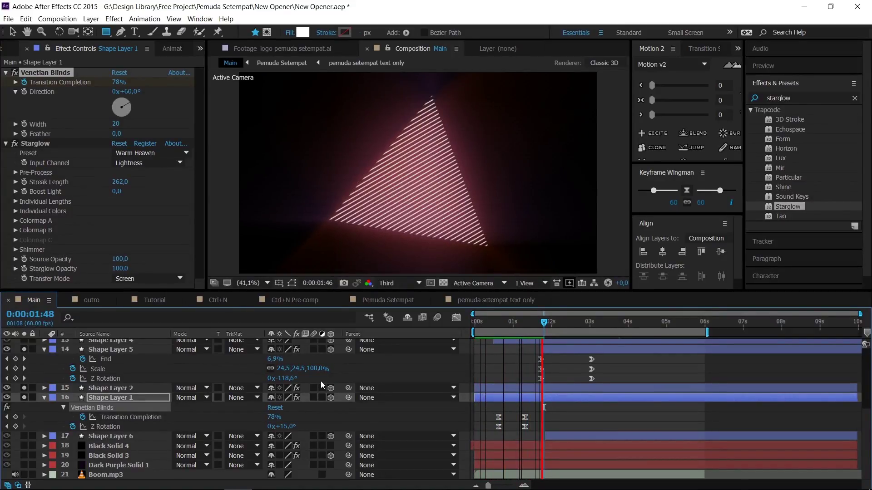
pyautogui.moveTo(546, 323); pyautogui.dragTo(575, 328)
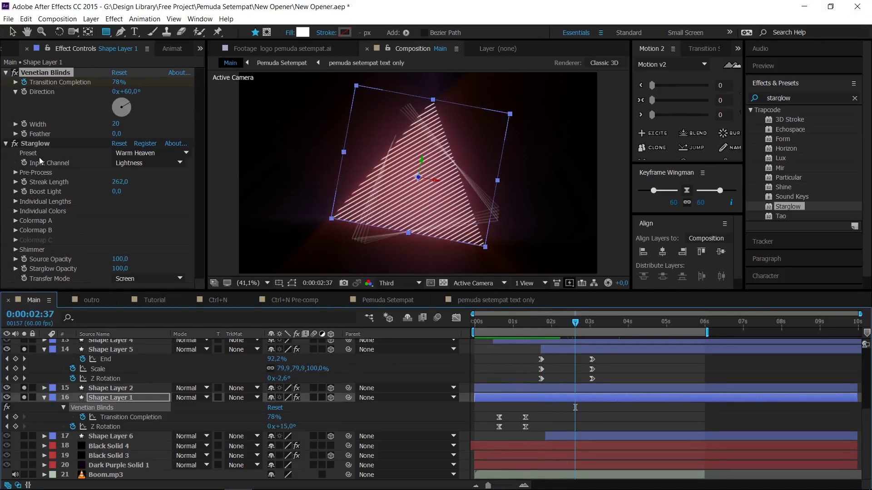
# - Examine Shape Layer 1's Starglow, and toggle Adjustment Layer 1's solo repeatedly to compare the triangle with and without its glow
pyautogui.click(36, 143)
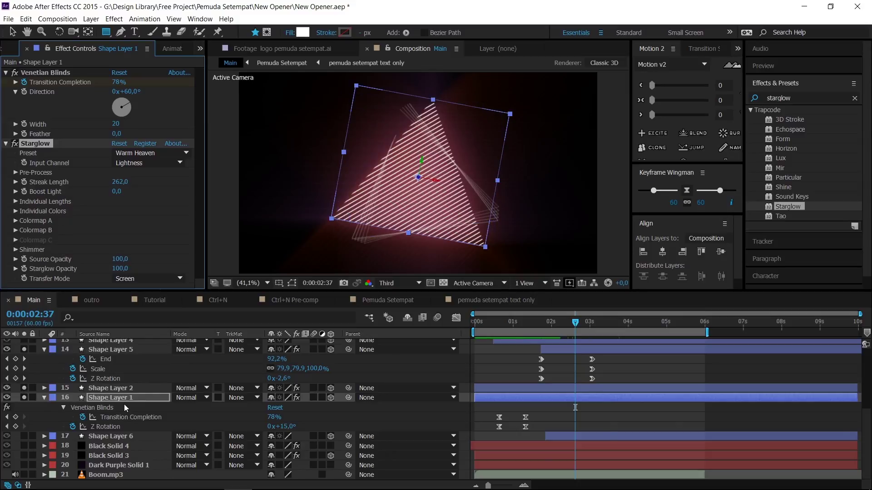
pyautogui.scroll(3, 124, 404)
pyautogui.click(113, 379)
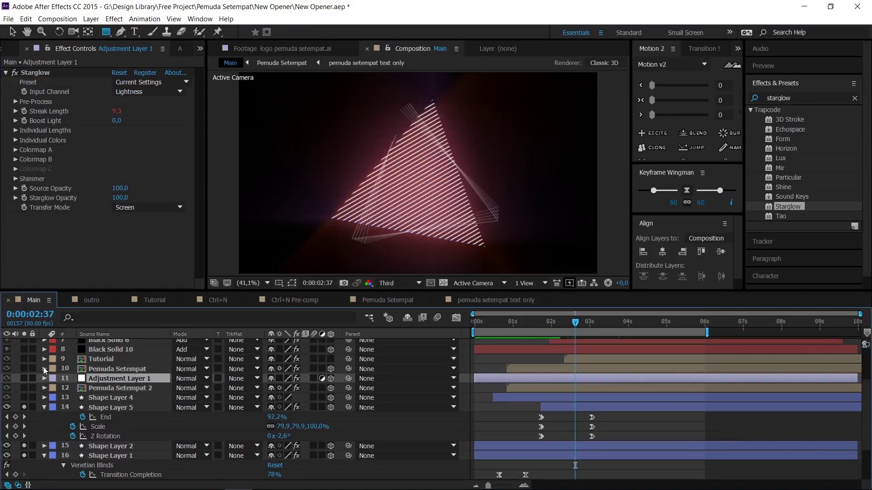
pyautogui.click(24, 379)
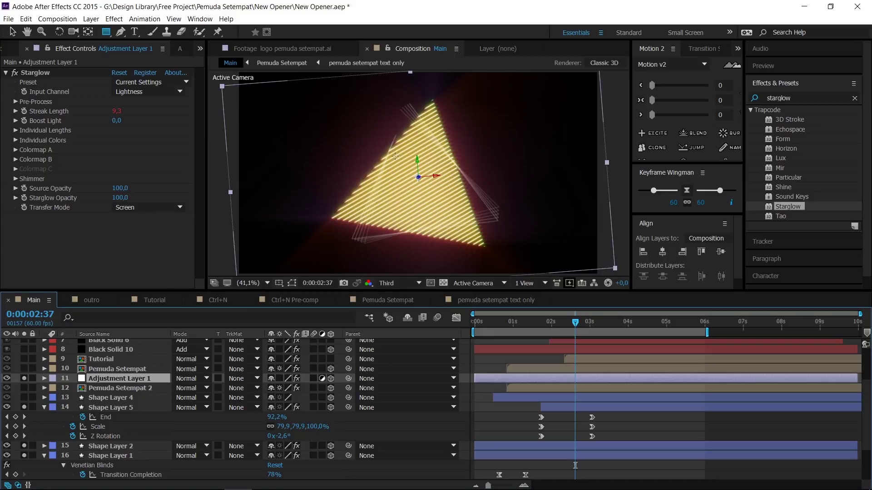
pyautogui.click(24, 379)
pyautogui.click(24, 379)
pyautogui.click(24, 379)
pyautogui.click(24, 379)
pyautogui.click(24, 378)
pyautogui.click(24, 378)
pyautogui.click(24, 379)
pyautogui.click(24, 379)
pyautogui.click(24, 379)
# - Unsolo Shape Layers 5, 2 and 1 to restore the full composition, and collapse Shape Layer 5's properties
pyautogui.click(24, 409)
pyautogui.click(24, 446)
pyautogui.click(24, 456)
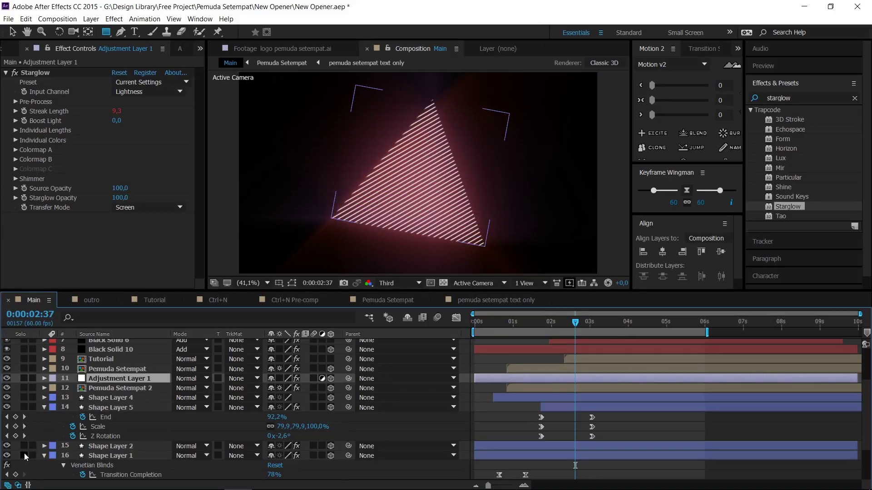
pyautogui.click(44, 408)
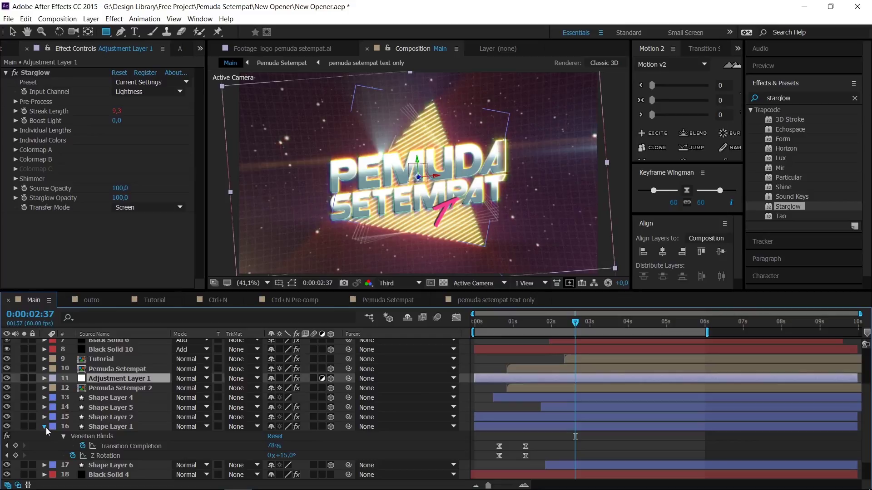
# - Collapse Shape Layer 1's properties, solo Shape Layer 6 and scrub to 0:00:02:05 to inspect its line
pyautogui.click(45, 428)
pyautogui.click(124, 437)
pyautogui.click(23, 436)
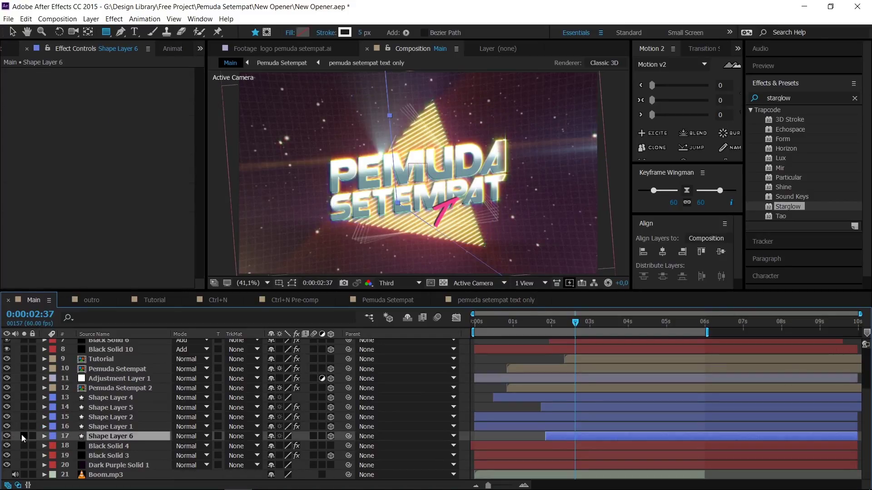
pyautogui.click(23, 436)
pyautogui.moveTo(574, 323); pyautogui.dragTo(554, 323)
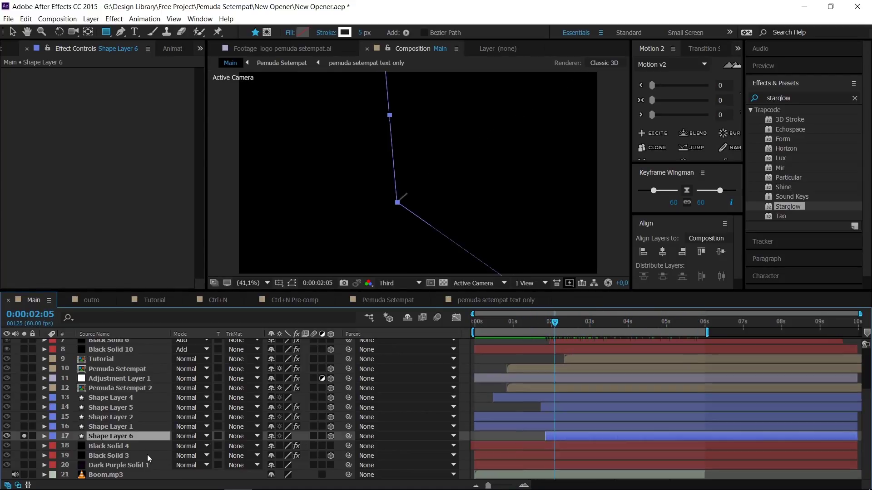
# - Reveal Shape Layer 6's End keyframes and scrub to 0:00:05:29, finishing with the layer unsoloed and collapsed
pyautogui.press('u')
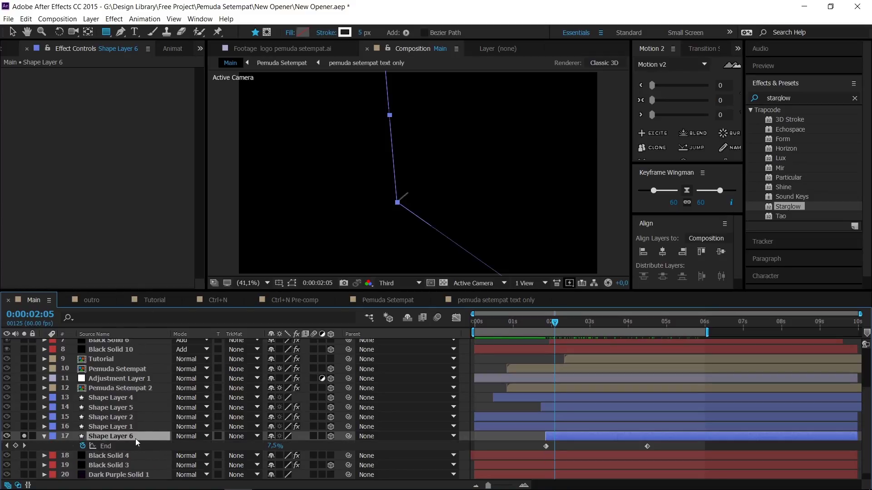
pyautogui.moveTo(546, 320)
pyautogui.mouseDown()
pyautogui.moveTo(644, 339)
pyautogui.moveTo(685, 336)
pyautogui.mouseUp()
pyautogui.click(24, 437)
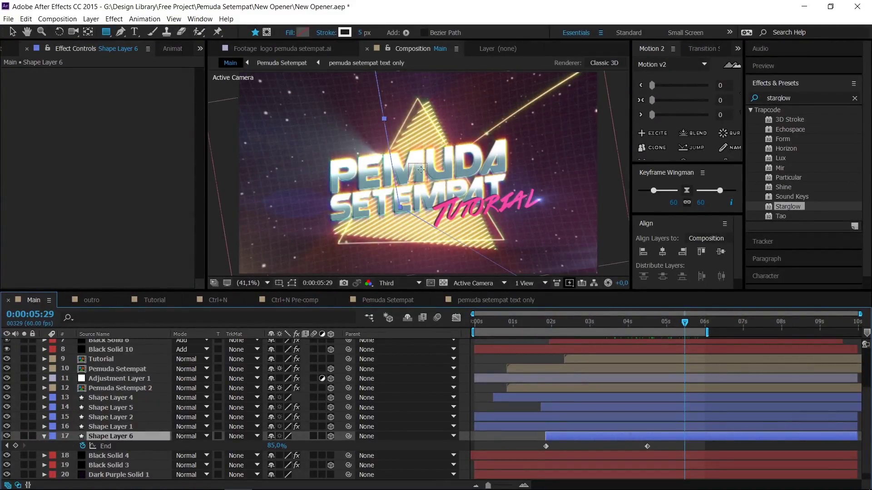
pyautogui.click(45, 436)
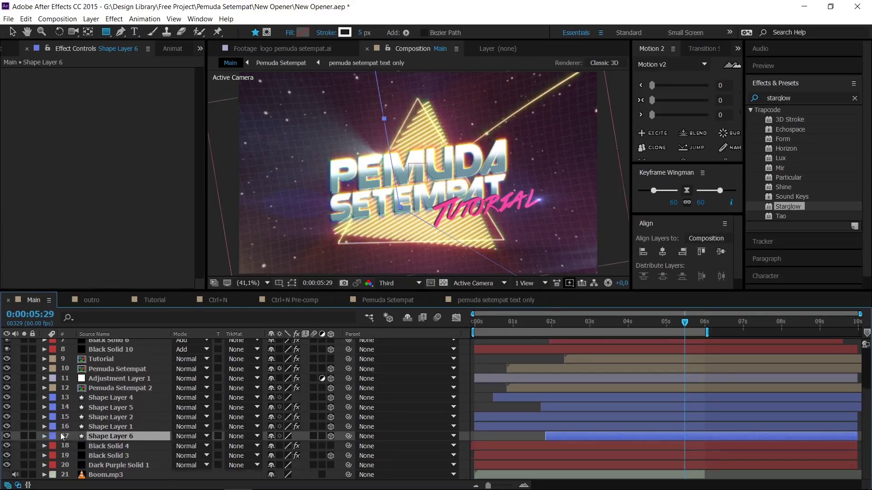
# - Solo Black Solid 4 and examine its Particular and Optics Compensation effects, leaving both collapsed
pyautogui.click(102, 452)
pyautogui.click(105, 444)
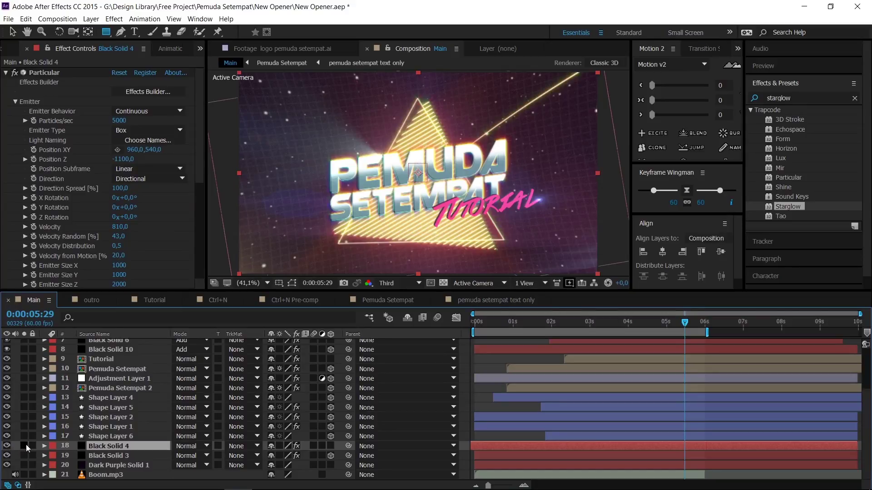
pyautogui.click(26, 445)
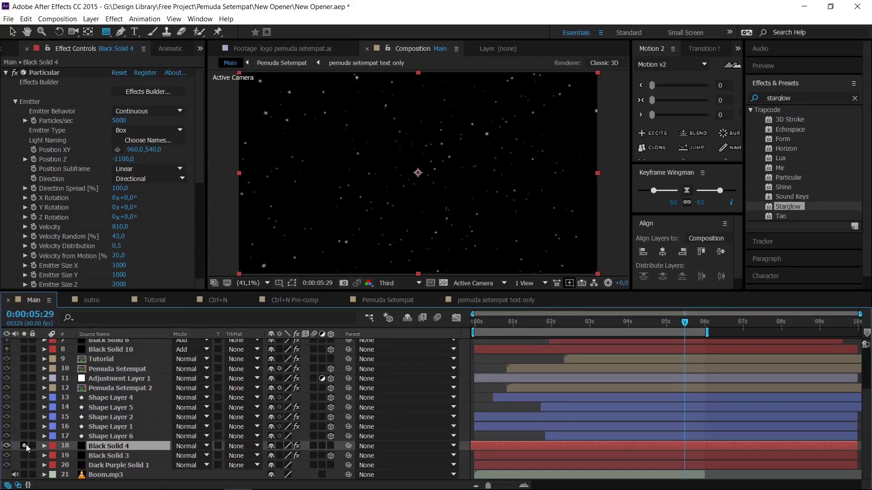
pyautogui.click(25, 445)
pyautogui.click(25, 446)
pyautogui.click(12, 33)
pyautogui.click(6, 73)
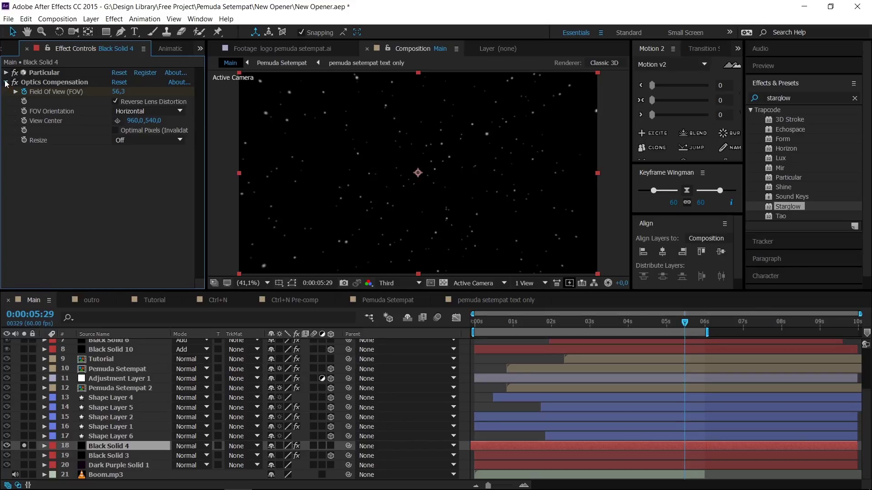
pyautogui.click(6, 82)
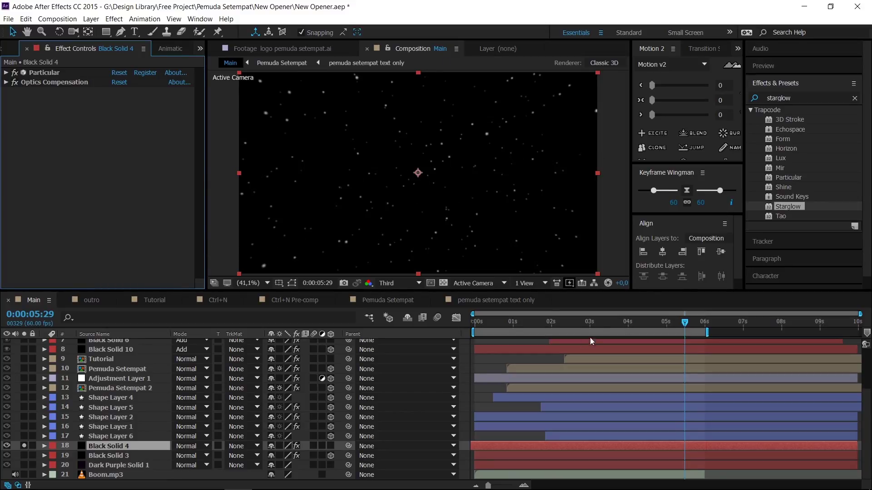
# - Preview Black Solid 4's star particle animation and scrub through it to 0:00:01:32
pyautogui.press('space')
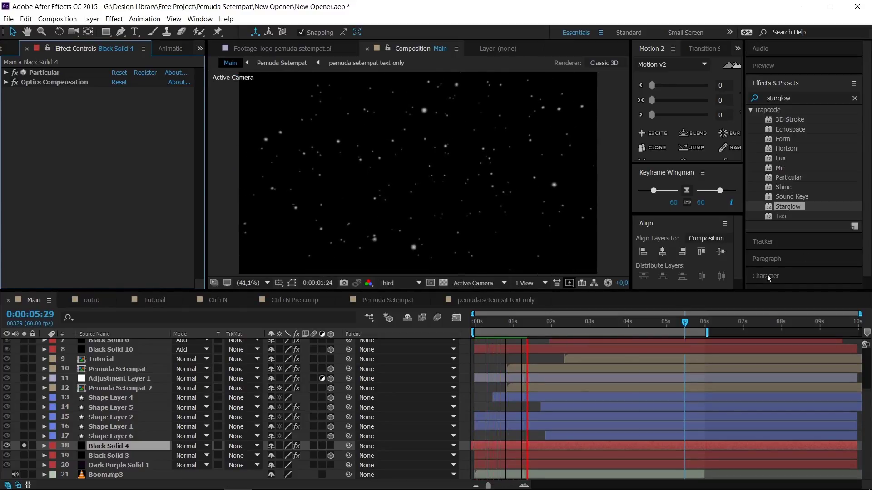
pyautogui.moveTo(527, 323); pyautogui.dragTo(559, 341)
pyautogui.press('space')
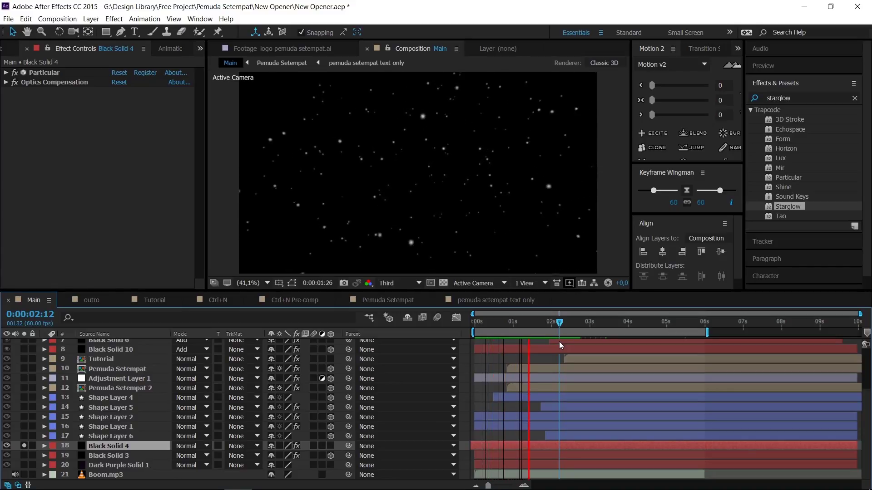
pyautogui.press('space')
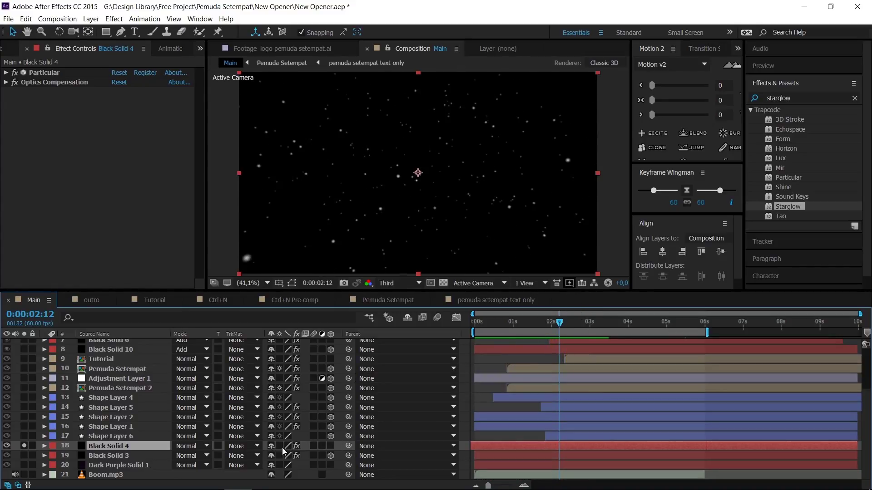
pyautogui.moveTo(562, 323); pyautogui.dragTo(553, 369)
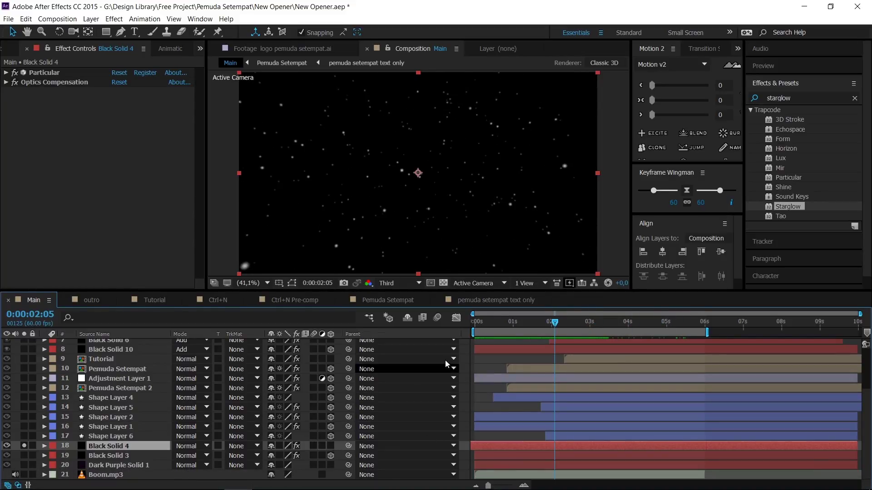
pyautogui.moveTo(555, 321); pyautogui.dragTo(532, 324)
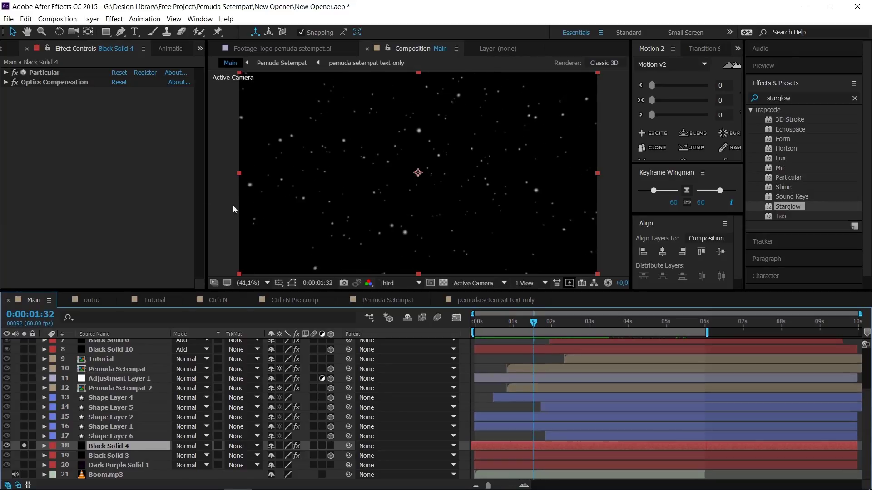
# - Expand Black Solid 4's Optics Compensation to review its Field Of View settings, and unsolo the layer
pyautogui.click(56, 84)
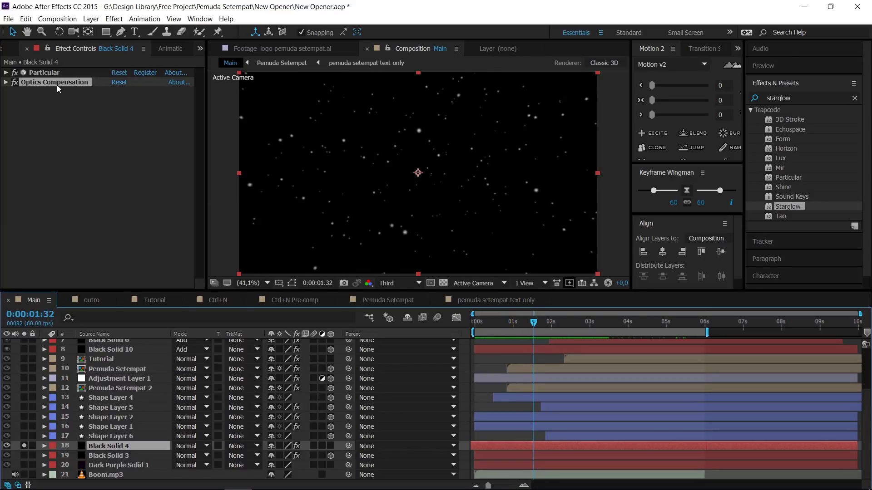
pyautogui.click(6, 82)
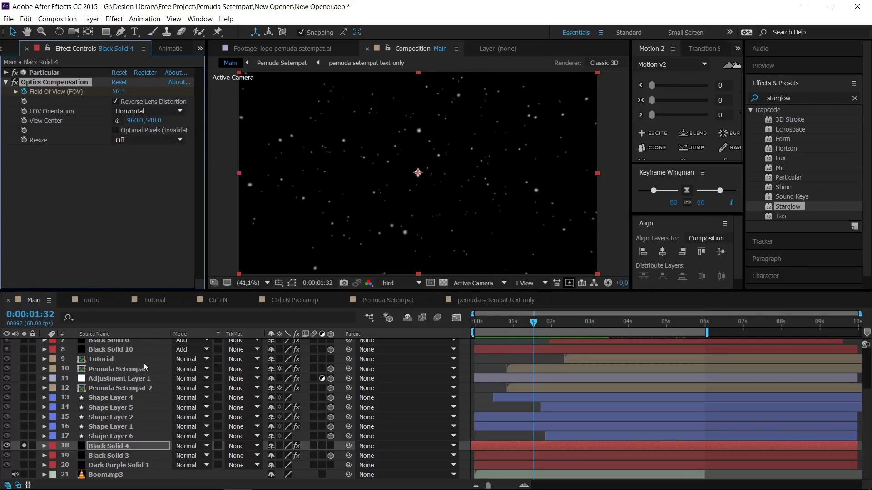
pyautogui.click(24, 447)
# - Solo Black Solid 3, scrub to 0:00:01:09, and collapse its Grid and Optics Compensation effects
pyautogui.click(106, 455)
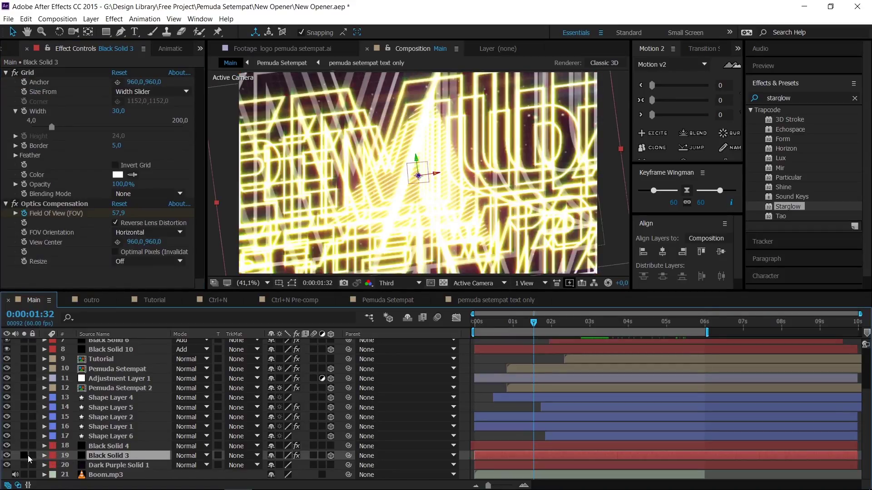
pyautogui.click(24, 456)
pyautogui.moveTo(507, 322)
pyautogui.mouseDown()
pyautogui.moveTo(586, 323)
pyautogui.moveTo(519, 322)
pyautogui.mouseUp()
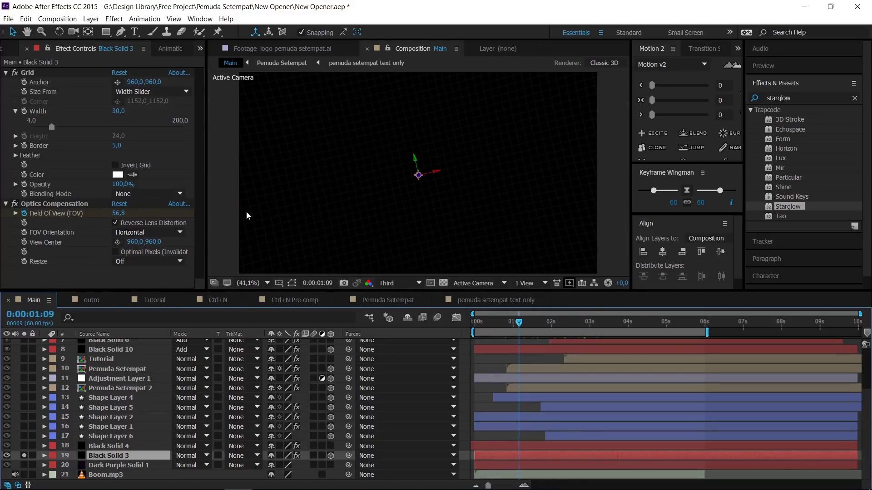
pyautogui.click(6, 72)
pyautogui.click(5, 82)
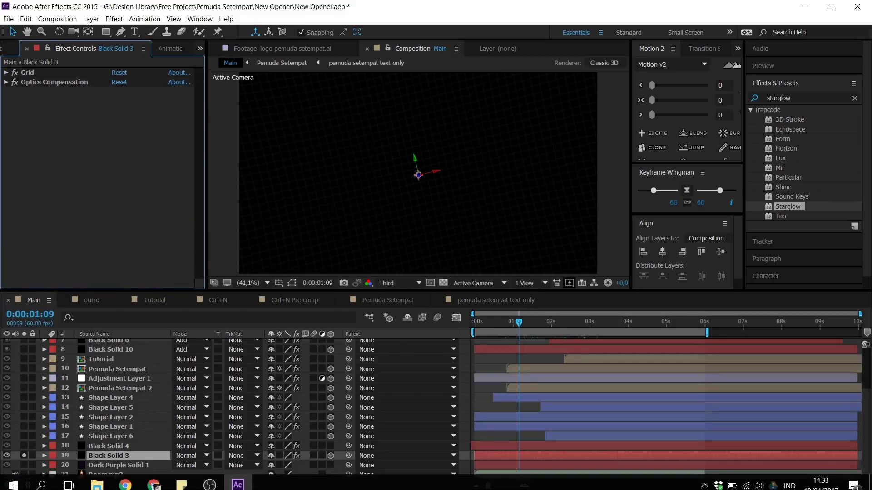
# - Toggle Black Solid 3's solo repeatedly to compare the grid with the full composition, and scrub to 0:00:01:24
pyautogui.click(25, 456)
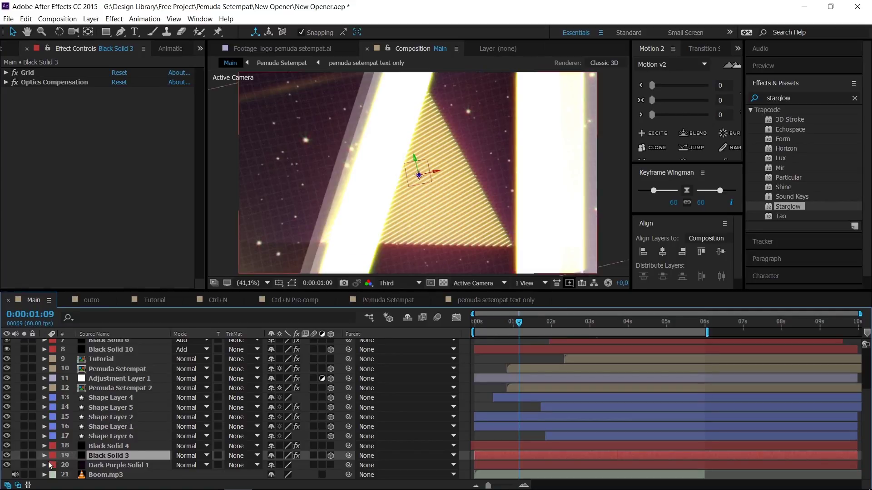
pyautogui.click(24, 455)
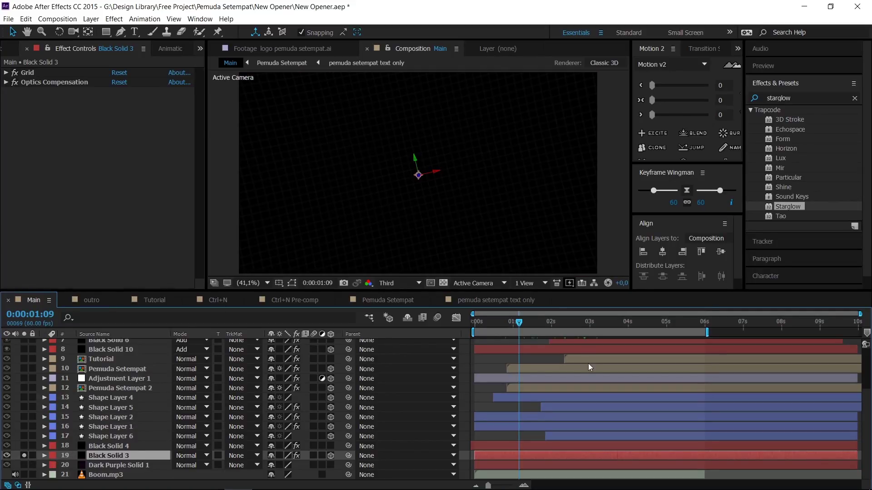
pyautogui.moveTo(518, 324)
pyautogui.mouseDown()
pyautogui.moveTo(575, 323)
pyautogui.moveTo(519, 323)
pyautogui.mouseUp()
pyautogui.click(24, 455)
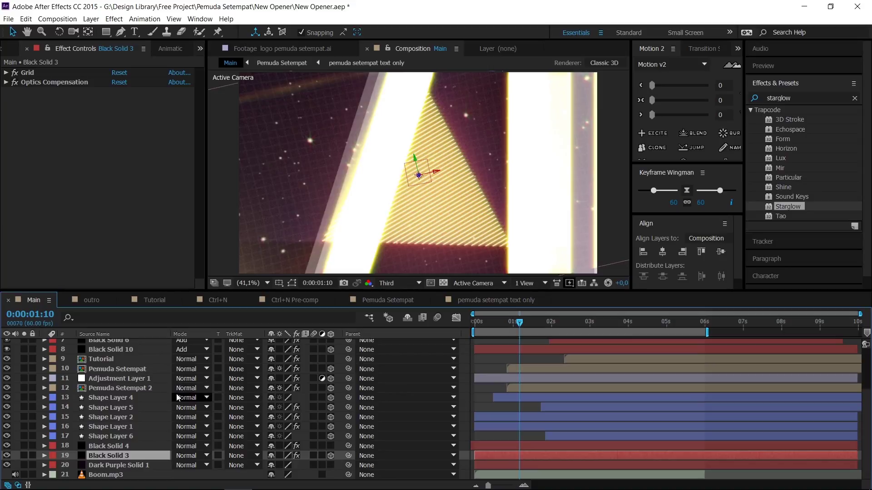
pyautogui.click(24, 456)
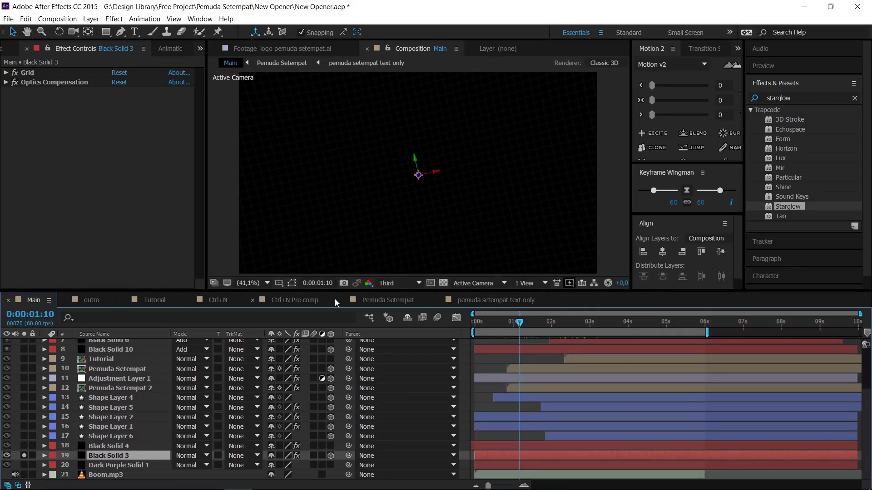
pyautogui.moveTo(521, 324); pyautogui.dragTo(529, 324)
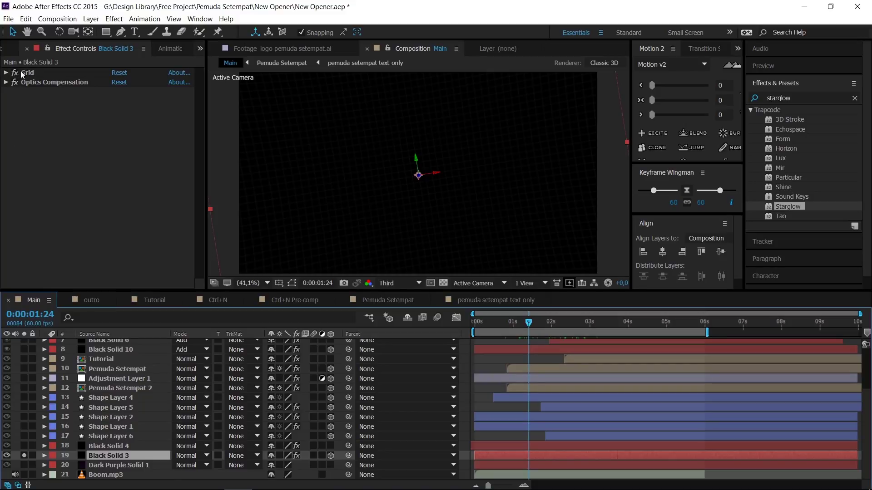
# - Search the effects for "grid", locate the Generate category's Grid effect, and review Black Solid 3's Grid settings
pyautogui.click(35, 73)
pyautogui.click(827, 97)
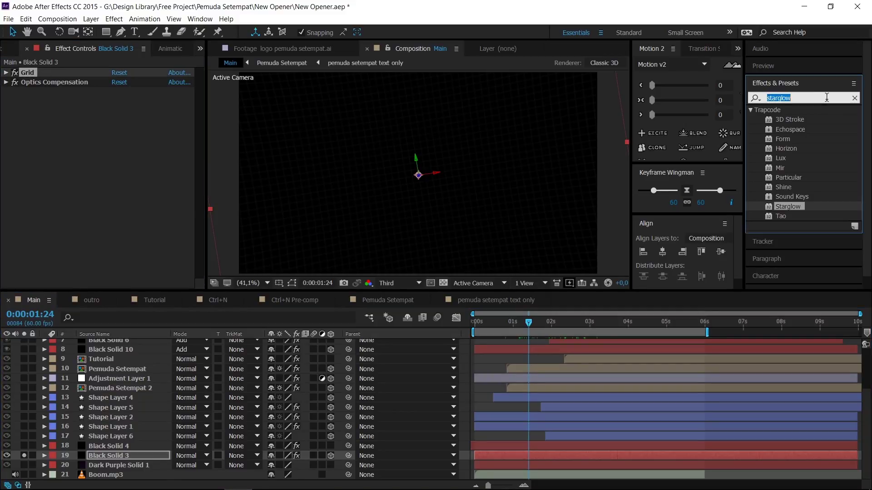
pyautogui.write('grid')
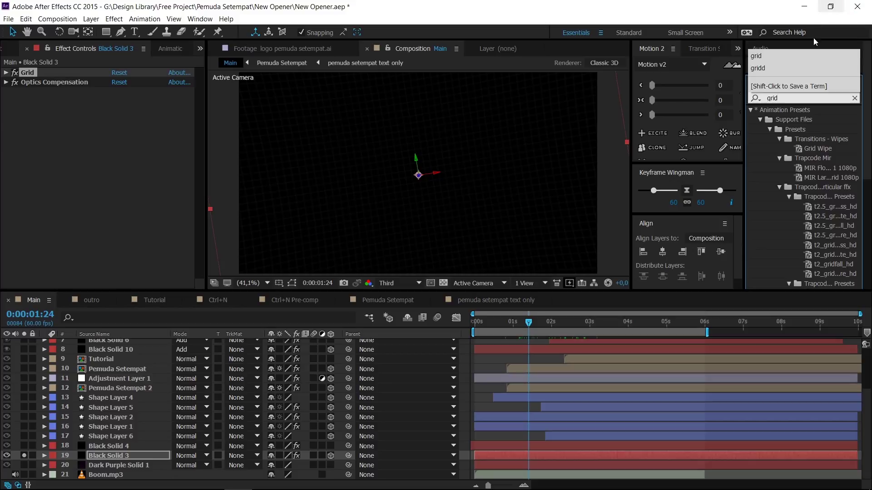
pyautogui.click(760, 120)
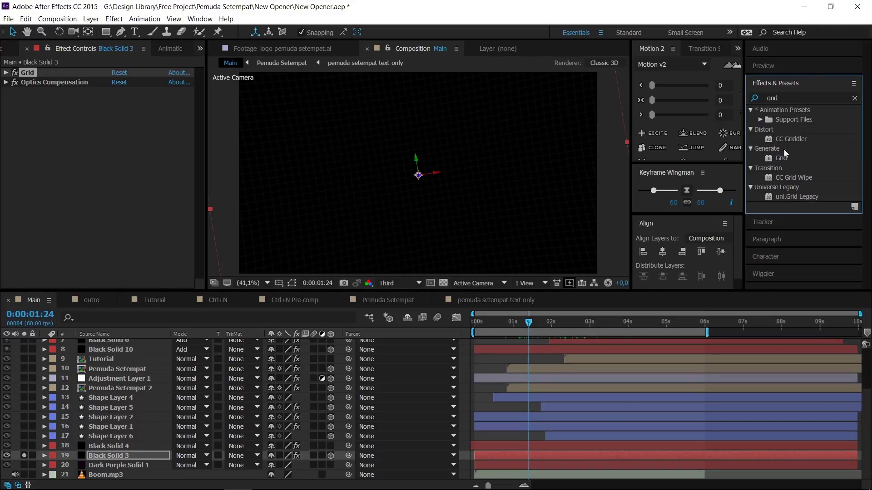
pyautogui.click(780, 160)
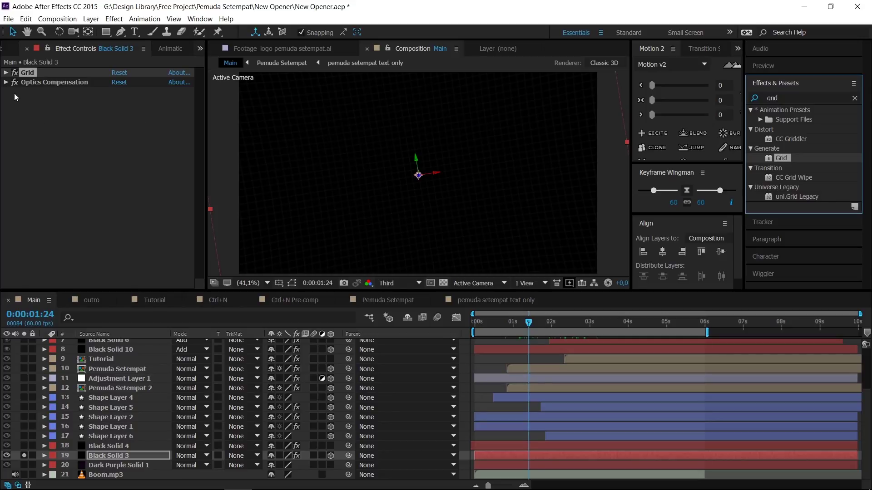
pyautogui.click(5, 72)
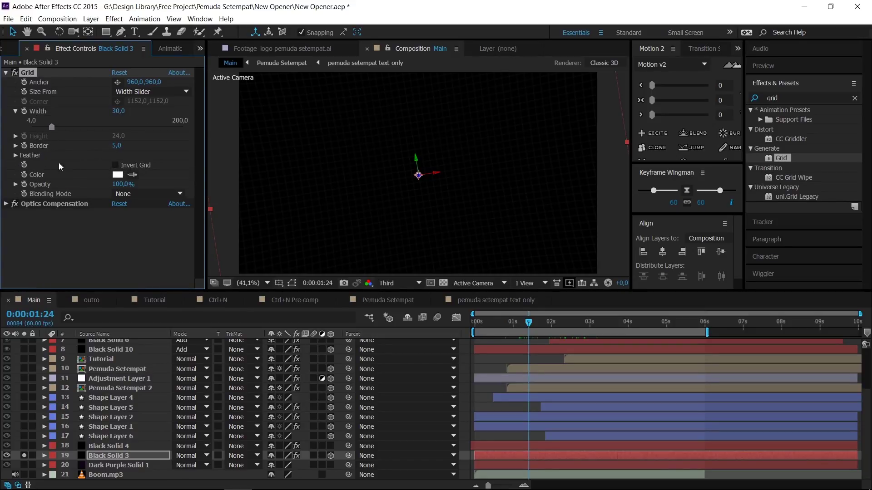
pyautogui.click(6, 74)
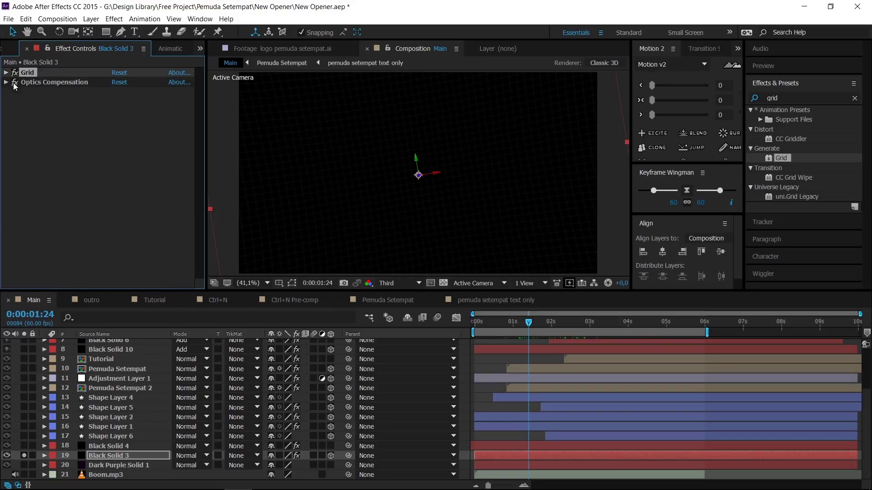
# - Toggle Black Solid 3's Optics Compensation off and on repeatedly to compare the grid with and without distortion
pyautogui.click(48, 83)
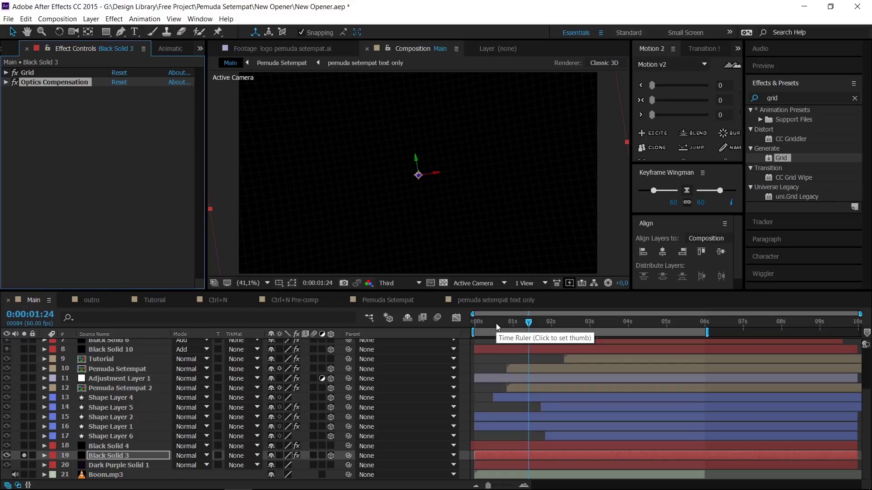
pyautogui.click(13, 83)
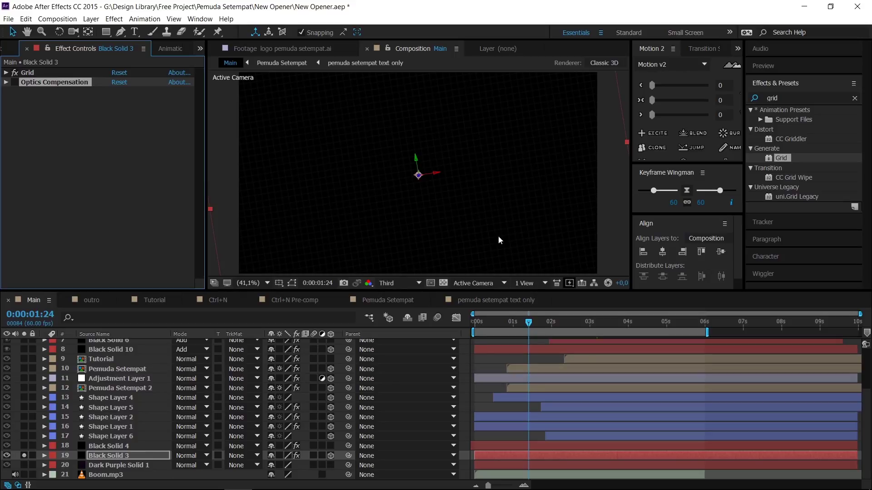
pyautogui.click(14, 82)
pyautogui.click(15, 81)
pyautogui.click(15, 81)
pyautogui.click(13, 83)
# - Try a Field Of View of 173,9 in Black Solid 3's Optics Compensation and undo the change
pyautogui.click(6, 83)
pyautogui.moveTo(115, 93); pyautogui.dragTo(870, 186)
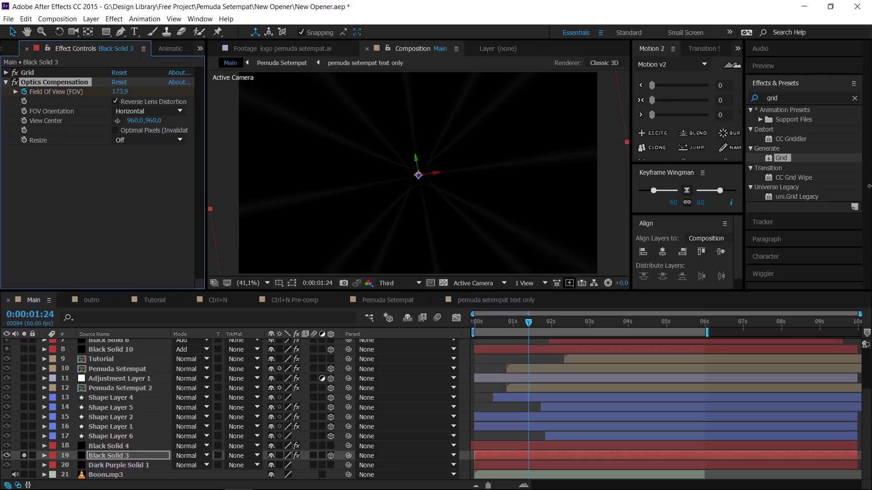
pyautogui.hotkey('ctrl', 'z')
# - Unsolo Black Solid 3, then solo and select Dark Purple Solid 1 to view the background
pyautogui.click(24, 455)
pyautogui.click(24, 465)
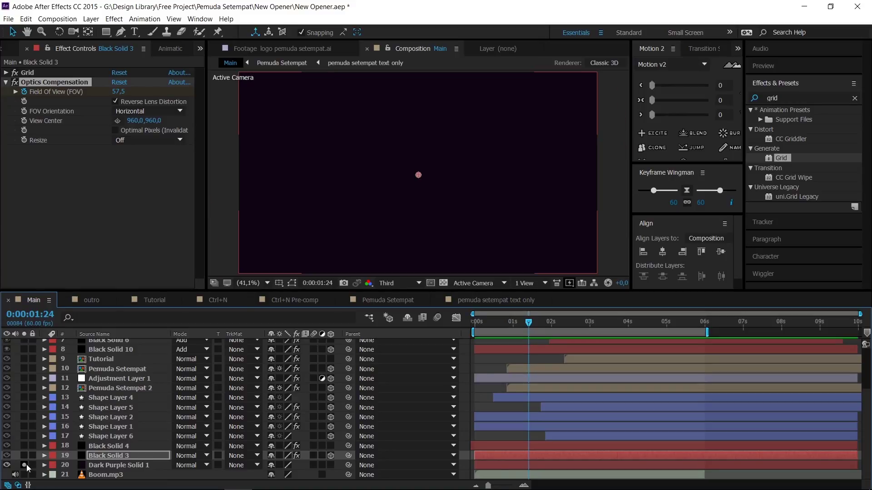
pyautogui.click(145, 465)
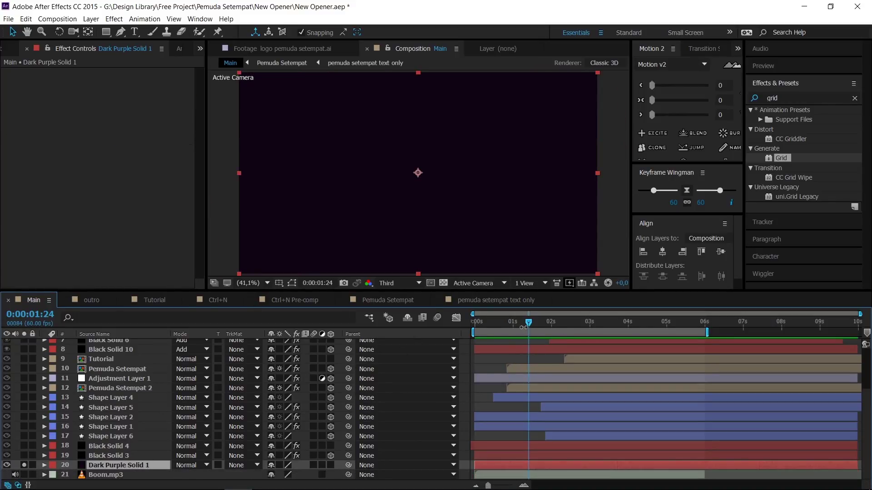
# - Unsolo Dark Purple Solid 1, select the Boom.mp3 audio layer, and preview the complete Main composition at 0:00:03:46
pyautogui.moveTo(533, 325); pyautogui.dragTo(500, 356)
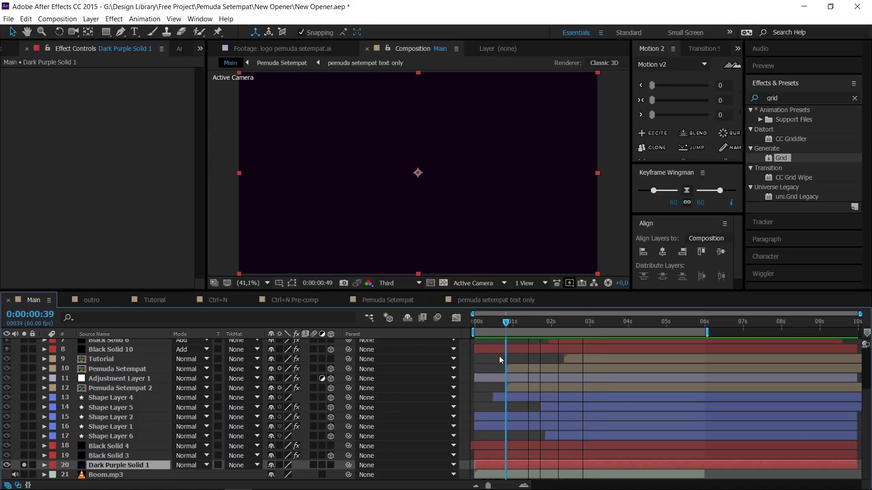
pyautogui.click(24, 465)
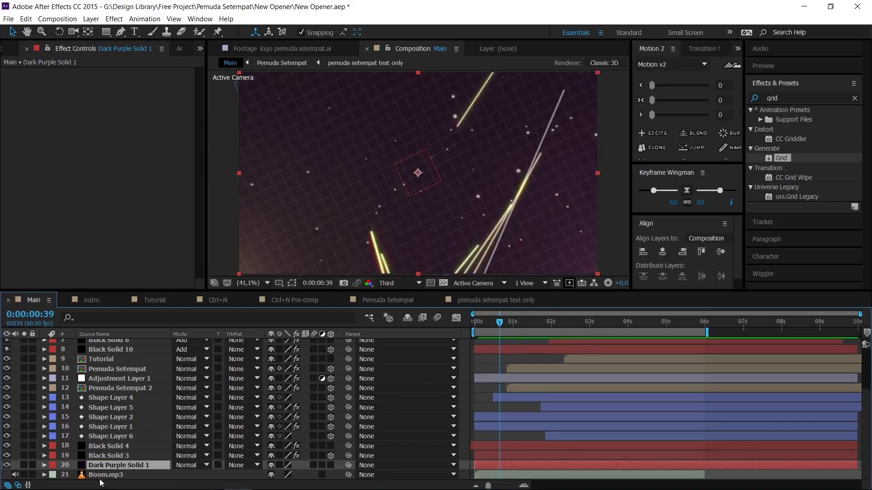
pyautogui.click(106, 475)
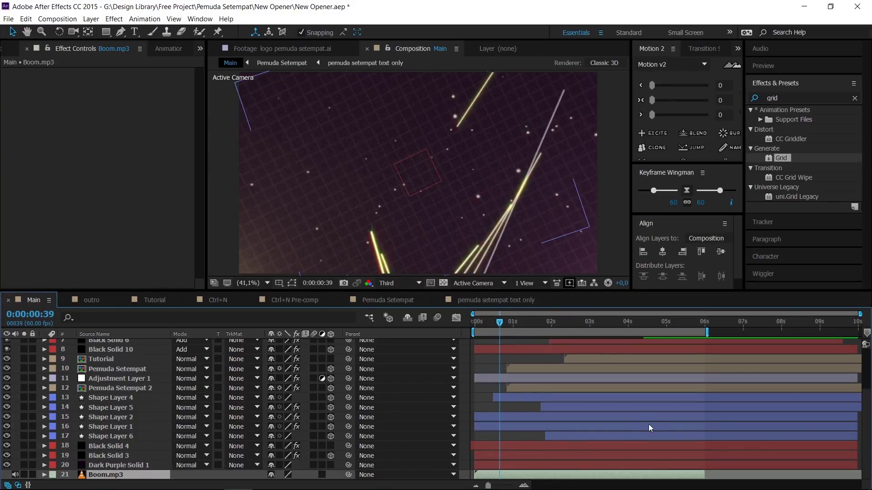
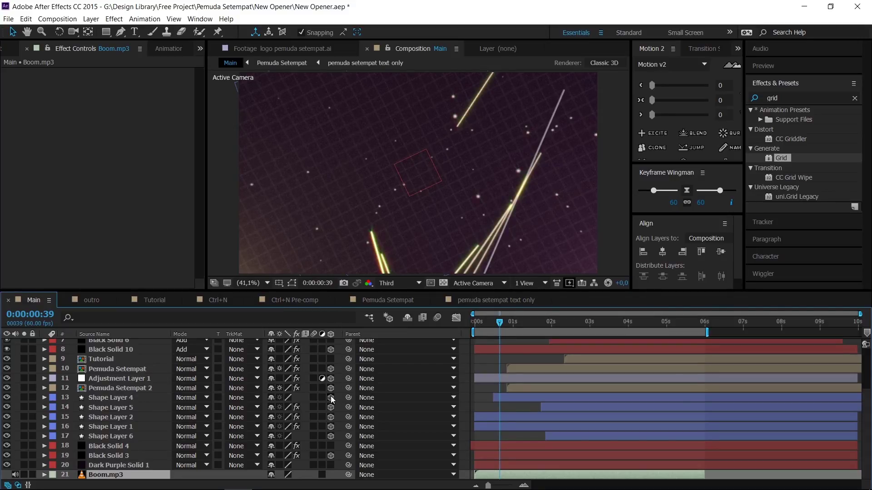
pyautogui.moveTo(625, 322)
pyautogui.mouseDown()
pyautogui.moveTo(654, 325)
pyautogui.moveTo(619, 330)
pyautogui.mouseUp()
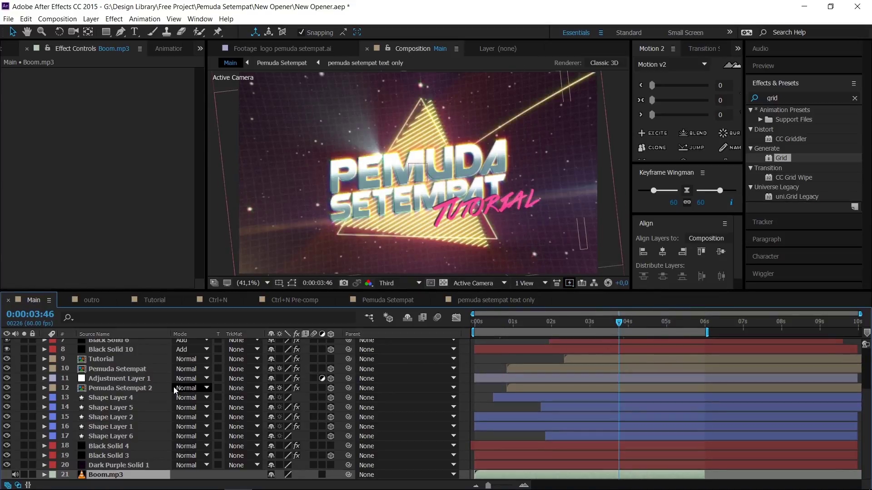
pyautogui.scroll(3, 520, 458)
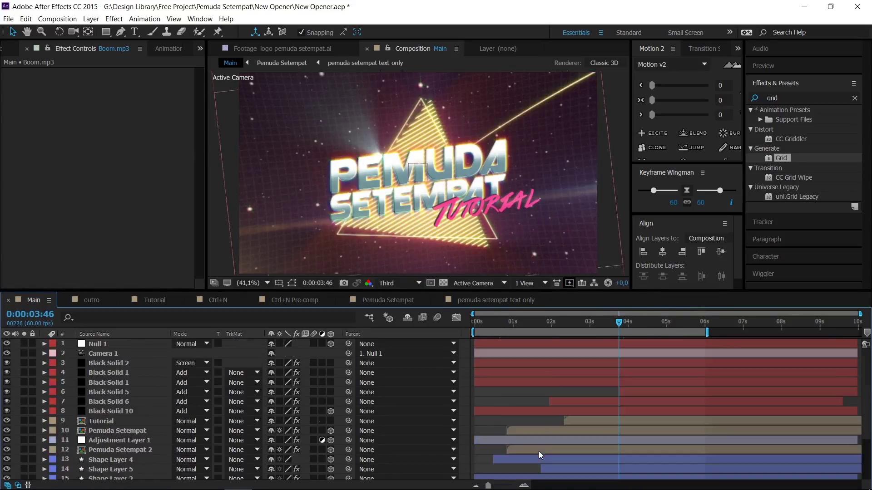
# - Open the outro composition fitted to the view and inspect Black Solid 2's Add Grain effect, soloing the layer briefly
pyautogui.click(95, 300)
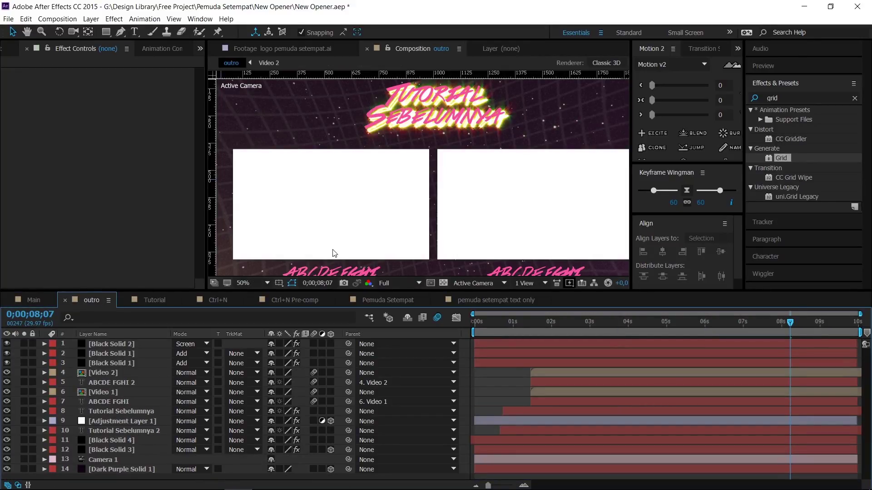
pyautogui.hotkey('shift', '/')
pyautogui.press('Home')
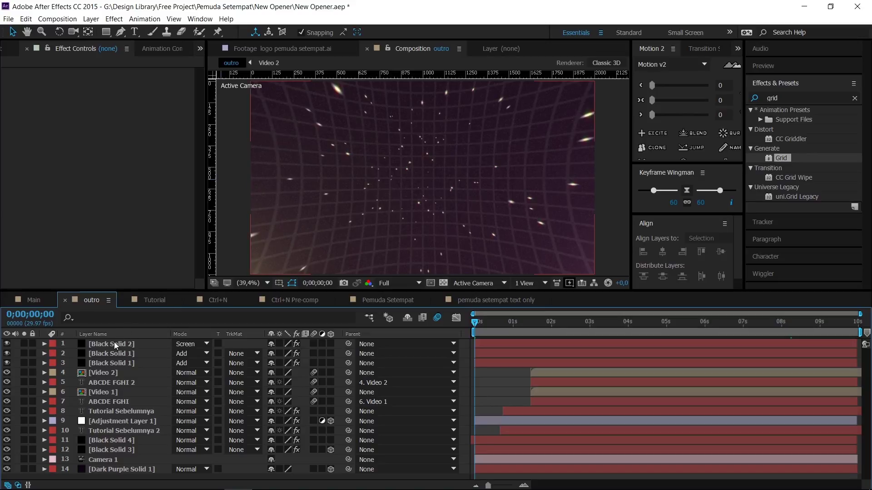
pyautogui.click(113, 343)
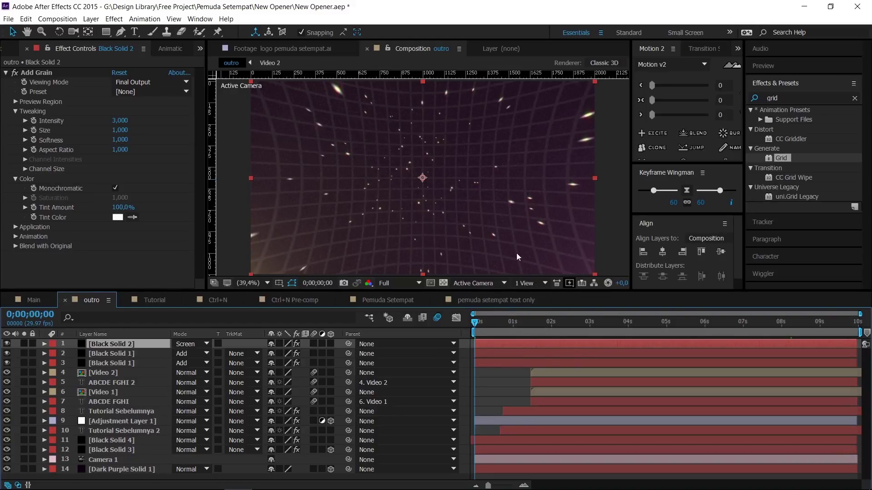
pyautogui.moveTo(507, 324)
pyautogui.mouseDown()
pyautogui.moveTo(472, 327)
pyautogui.moveTo(496, 334)
pyautogui.mouseUp()
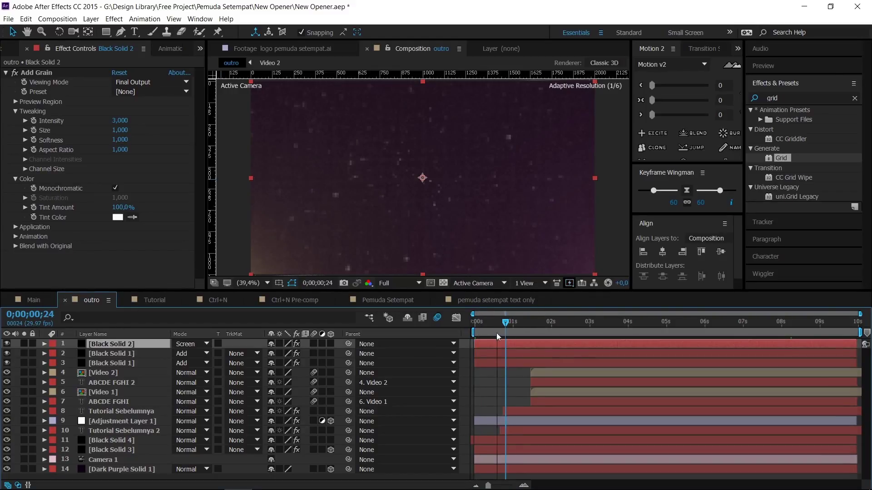
pyautogui.click(25, 344)
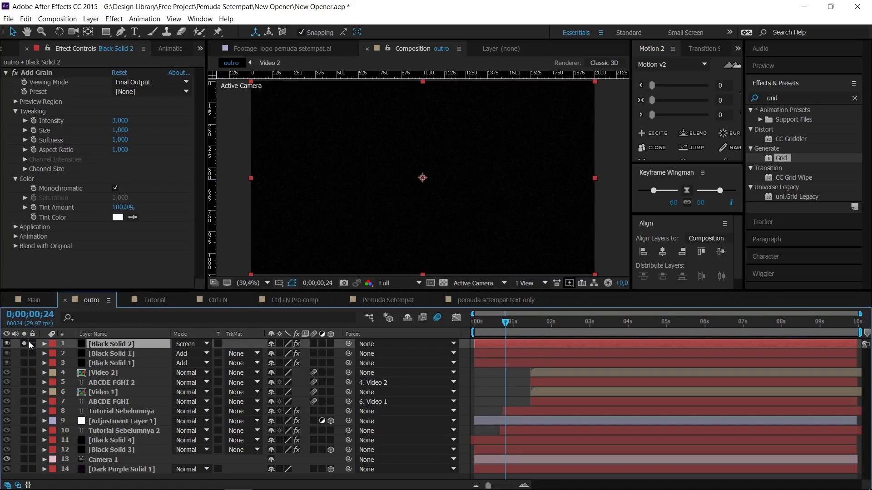
pyautogui.click(22, 345)
# - Solo outro's two Black Solid 1 layers, review their Optical Flares settings, and unsolo both
pyautogui.click(25, 353)
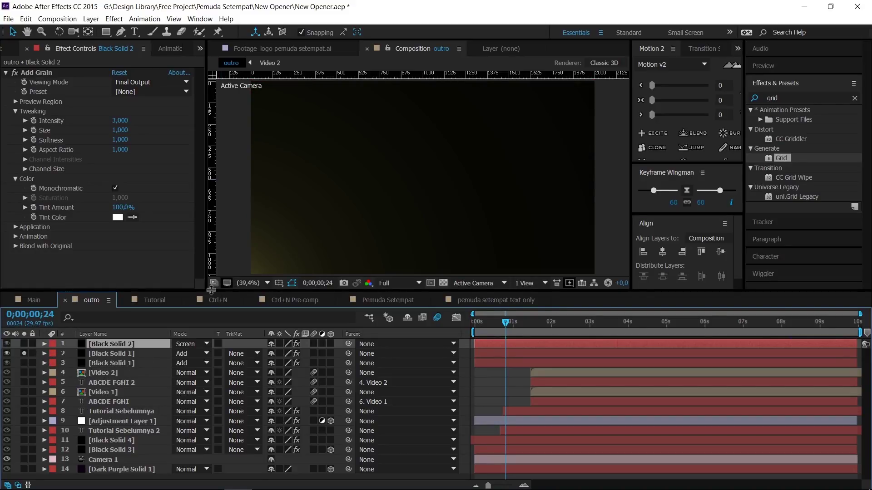
pyautogui.click(23, 353)
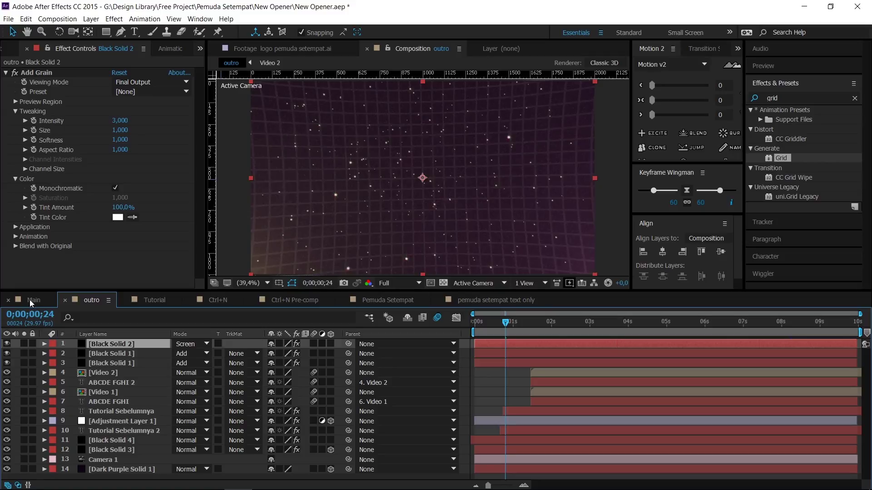
pyautogui.click(23, 353)
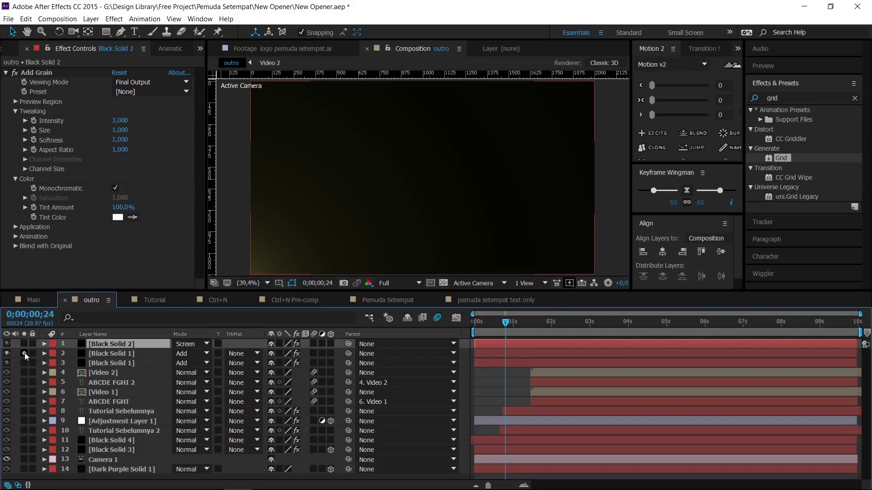
pyautogui.click(24, 363)
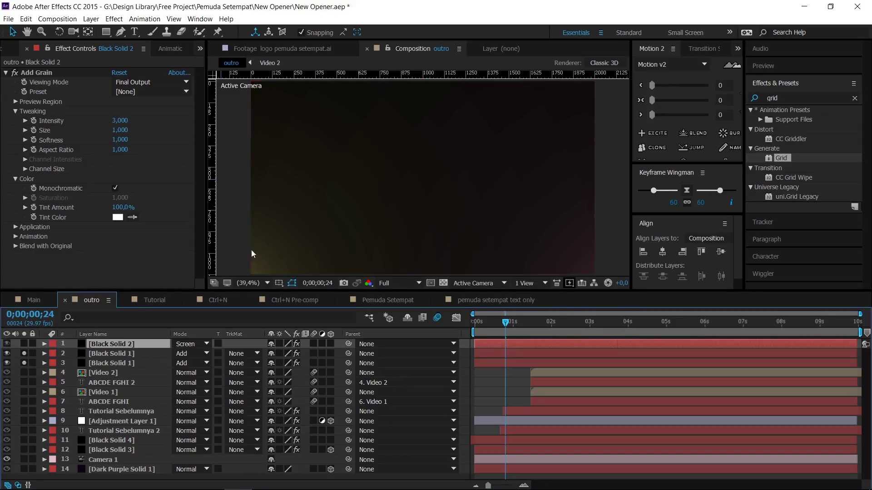
pyautogui.click(110, 353)
pyautogui.click(108, 363)
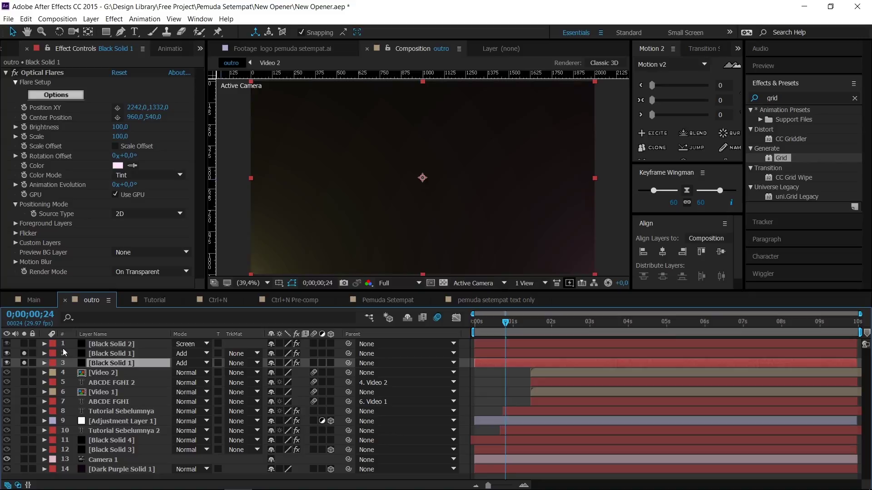
pyautogui.click(113, 354)
pyautogui.click(24, 353)
pyautogui.click(26, 363)
# - Preview outro at 0;00;03;03, inspect the Video 2 precomp and its placeholder shape layer, and return to outro
pyautogui.click(96, 375)
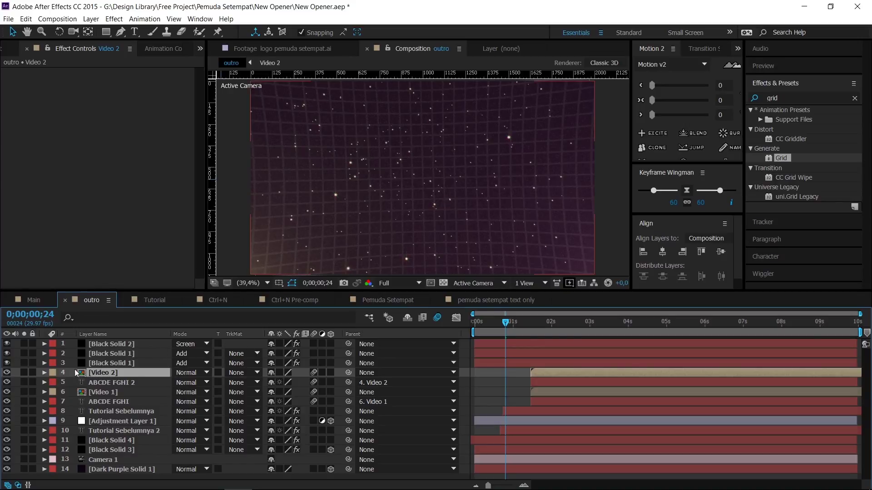
pyautogui.moveTo(507, 322); pyautogui.dragTo(594, 324)
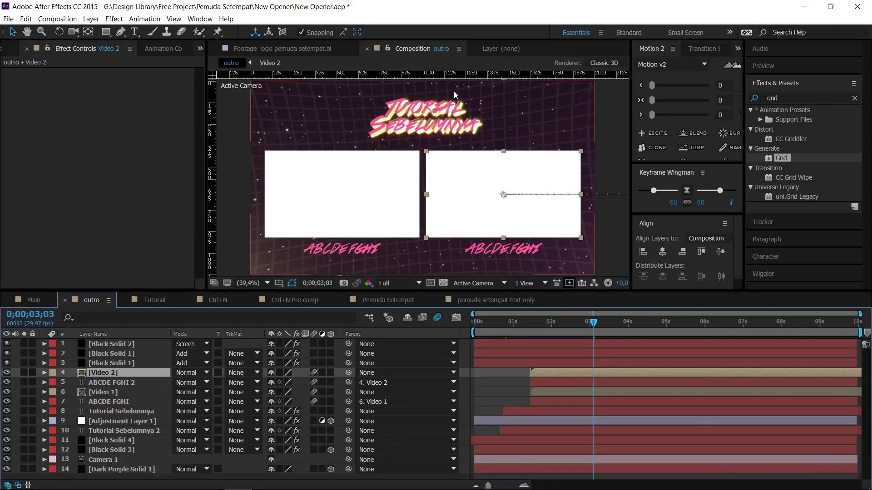
pyautogui.doubleClick(106, 373)
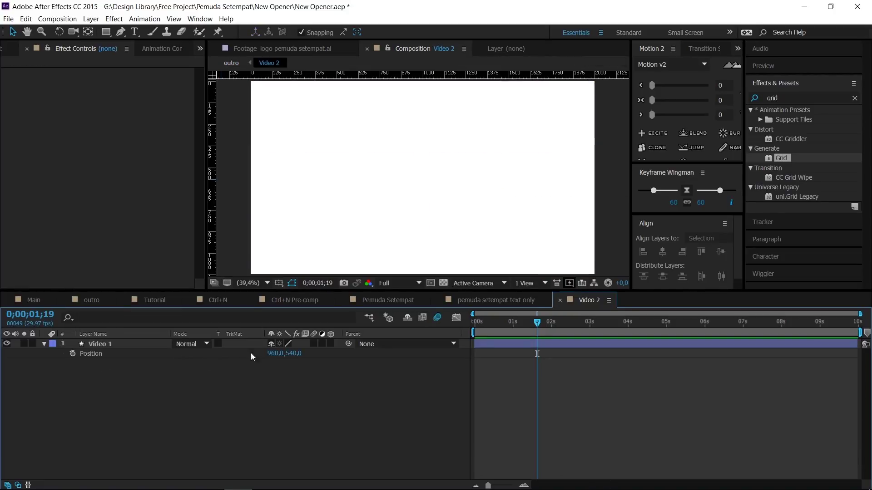
pyautogui.moveTo(538, 324); pyautogui.dragTo(486, 331)
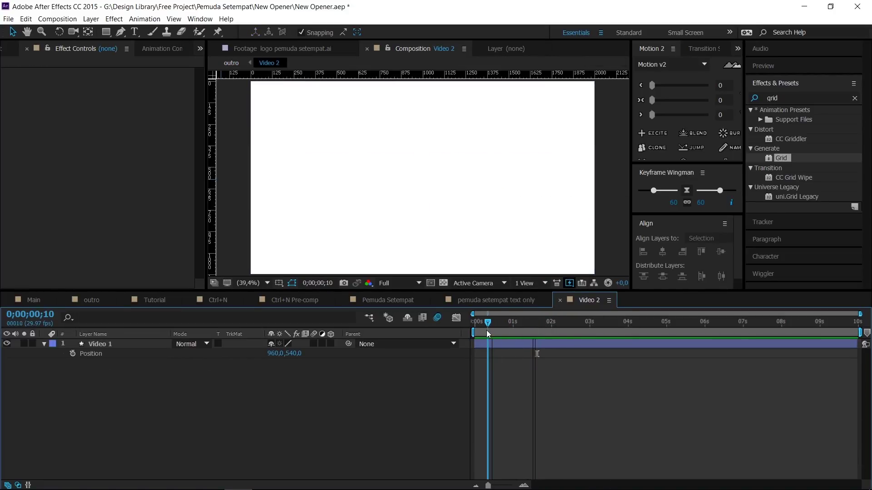
pyautogui.click(494, 326)
pyautogui.moveTo(494, 326); pyautogui.dragTo(598, 322)
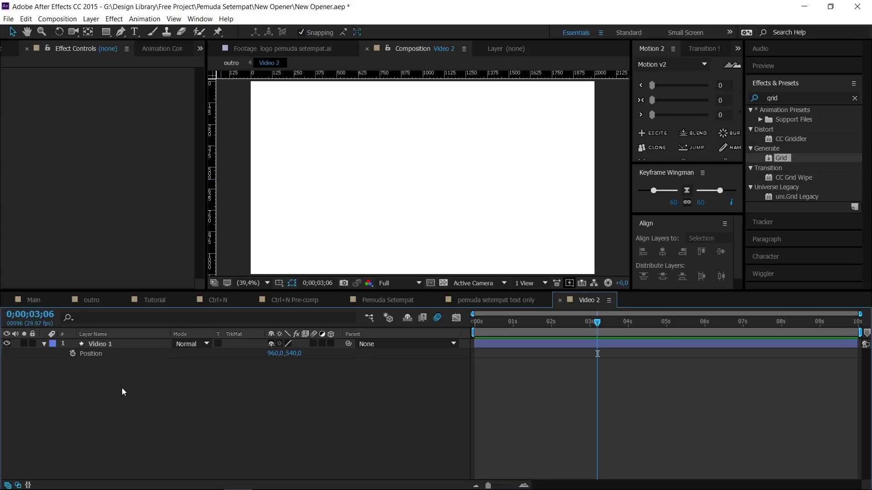
pyautogui.click(108, 344)
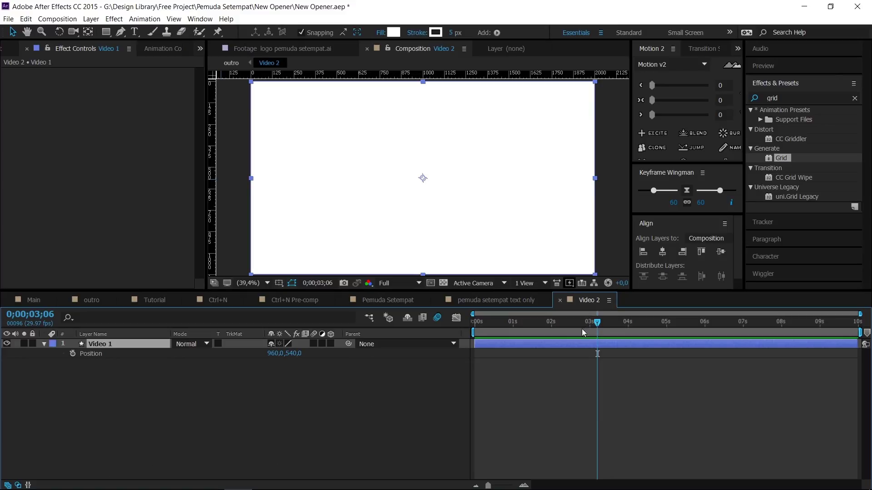
pyautogui.click(497, 300)
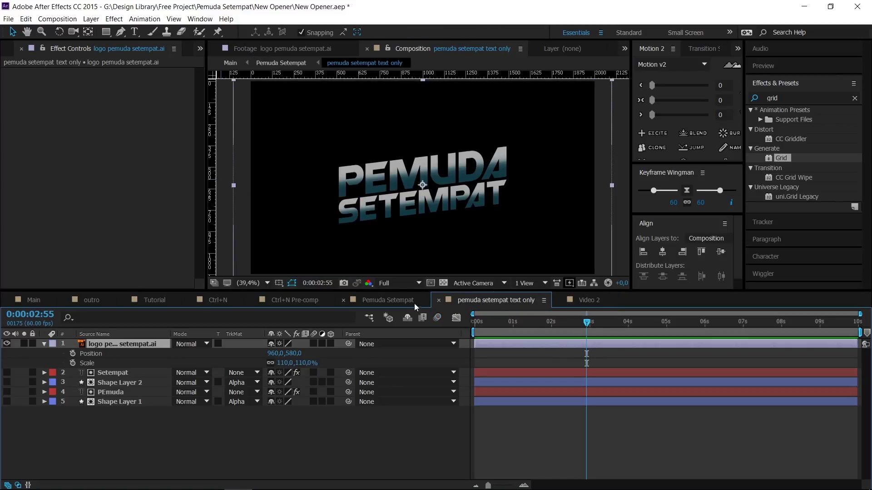
pyautogui.click(402, 300)
pyautogui.click(92, 299)
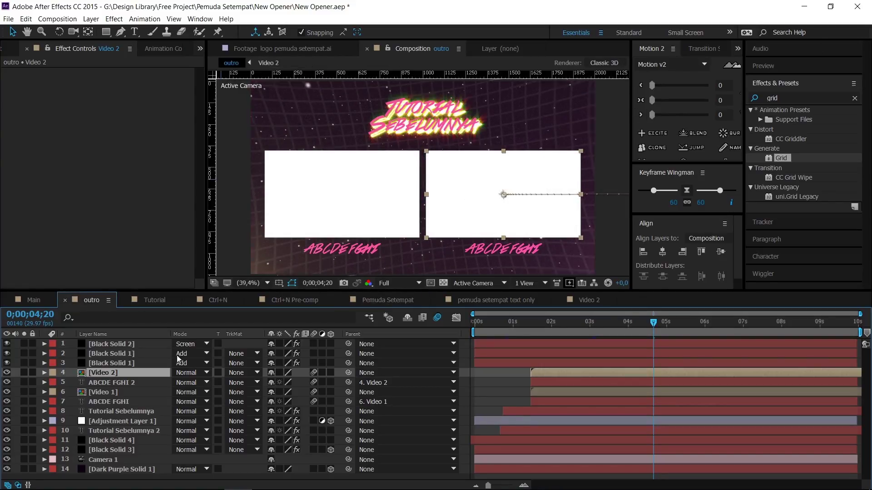
# - Try replacing the ABCDE FGHI 2 caption with "tutorial video xxx" and undo the text change
pyautogui.click(99, 383)
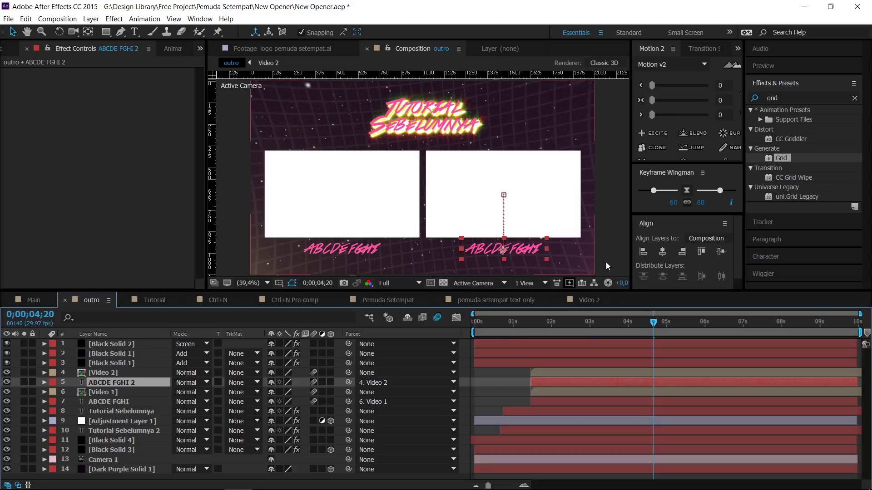
pyautogui.click(134, 32)
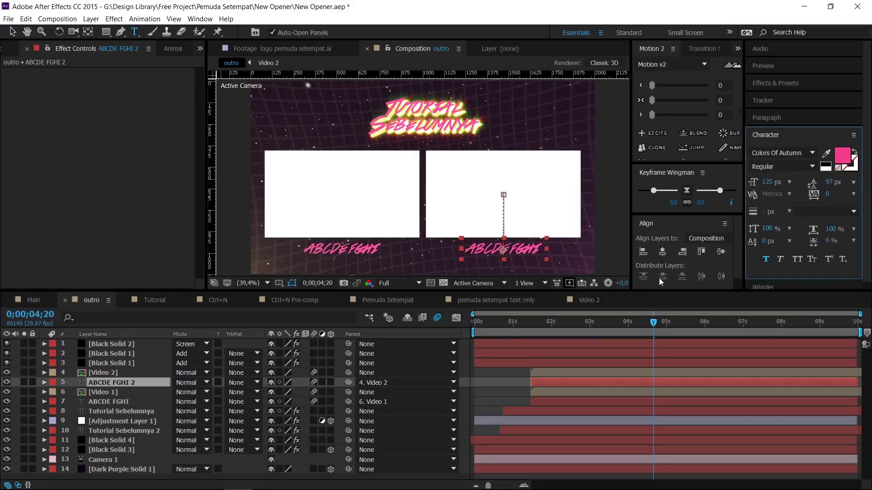
pyautogui.click(519, 249)
pyautogui.hotkey('ctrl', 'a')
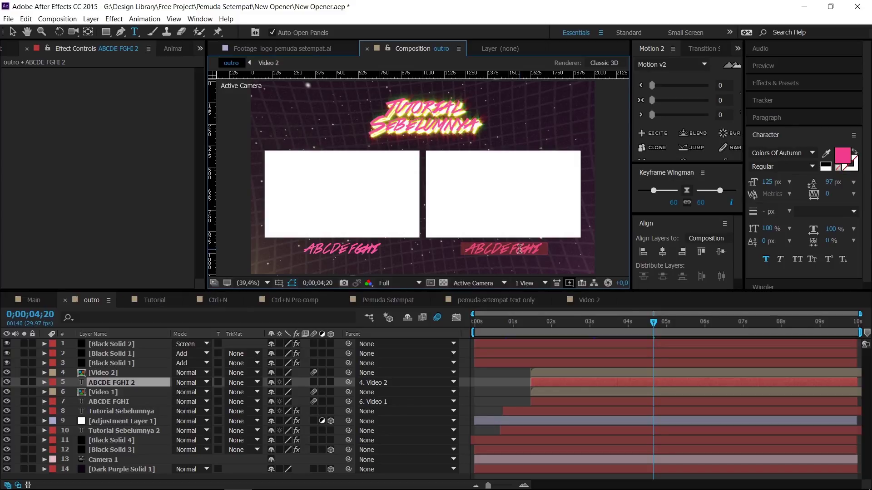
pyautogui.write('tutorial')
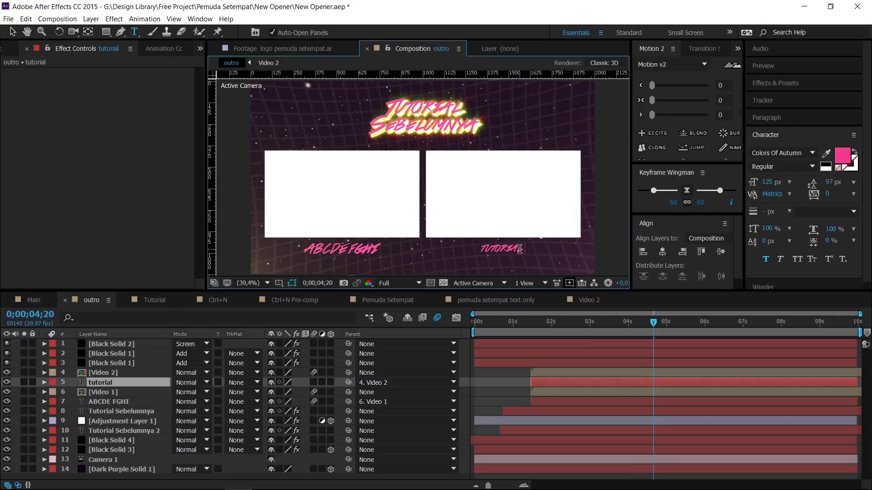
pyautogui.write('video xxx')
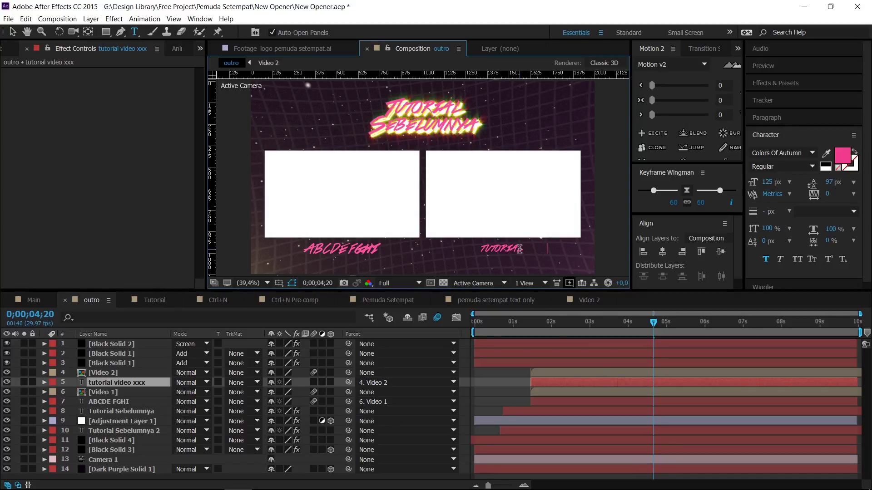
pyautogui.click(13, 33)
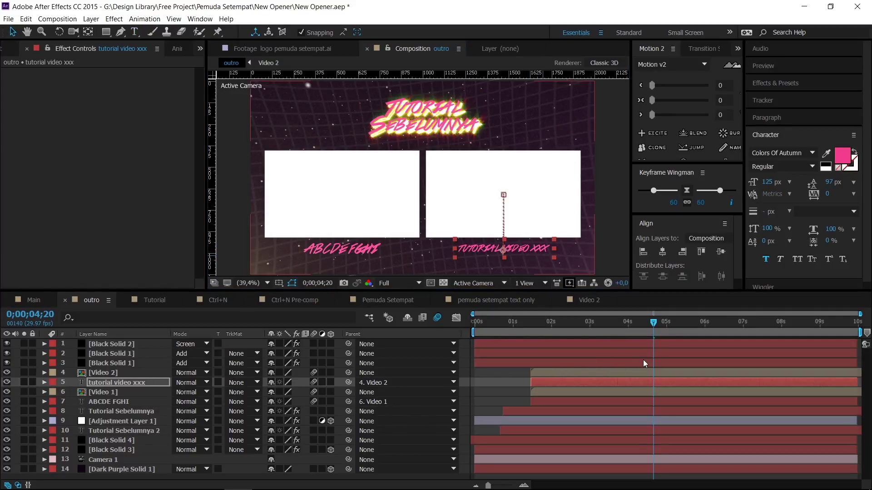
pyautogui.hotkey('ctrl', 'z')
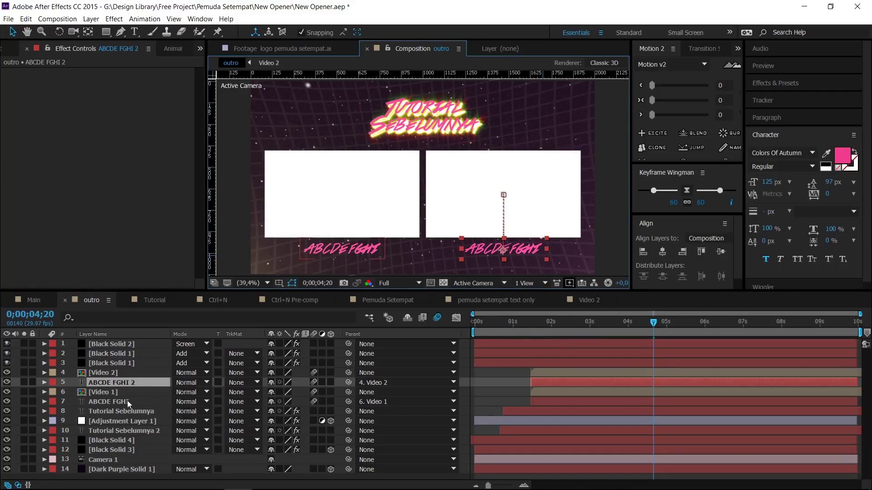
# - Inspect the Video 1 precomp, return to outro, and select the ABCDE FGHI caption and the Tutorial Sebelumnya title in turn
pyautogui.click(110, 389)
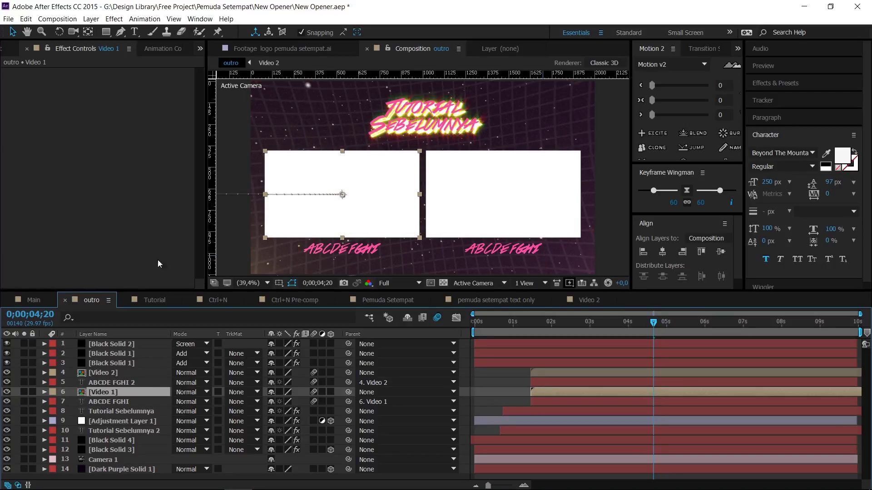
pyautogui.doubleClick(109, 390)
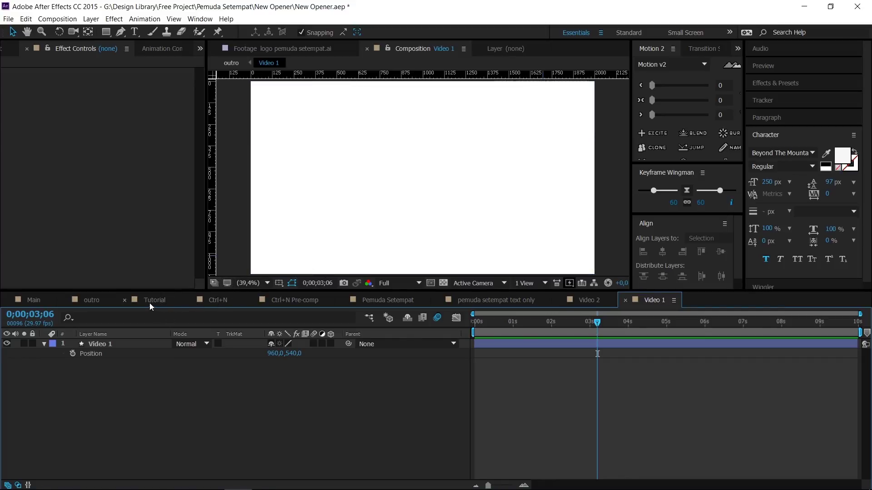
pyautogui.click(89, 301)
pyautogui.click(111, 399)
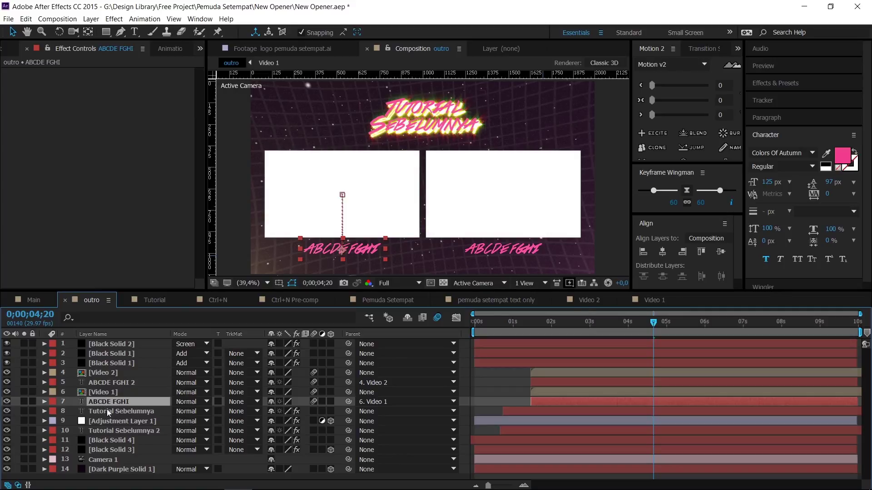
pyautogui.click(132, 410)
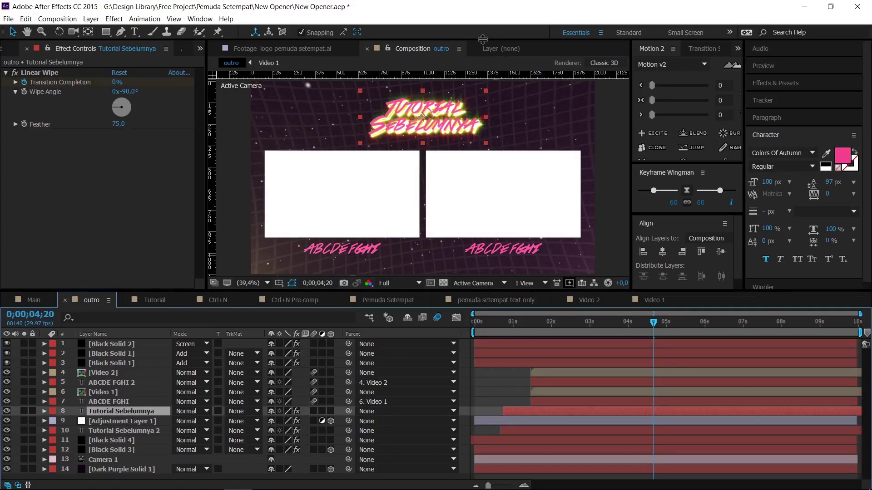
# - Toggle the visibility of outro's Tutorial Sebelumnya layer off and on to compare the title with and without its pink fill
pyautogui.click(7, 412)
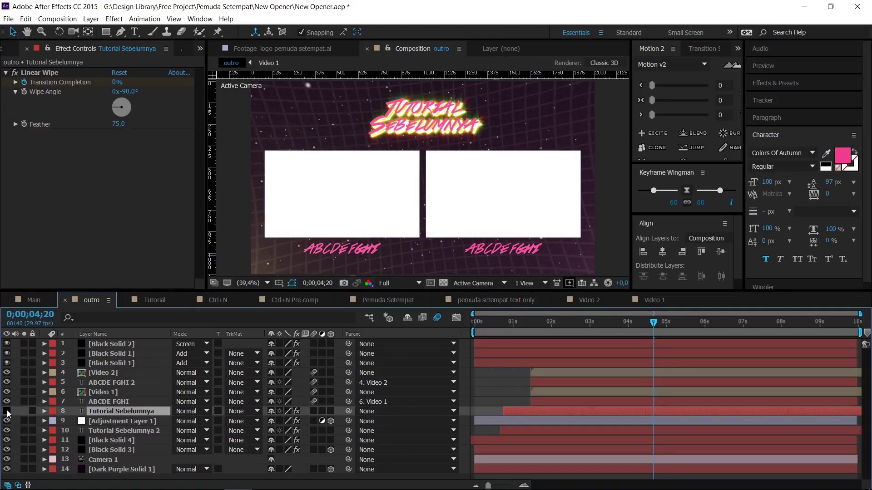
pyautogui.click(7, 412)
pyautogui.click(7, 412)
pyautogui.click(7, 411)
pyautogui.click(8, 413)
pyautogui.click(9, 413)
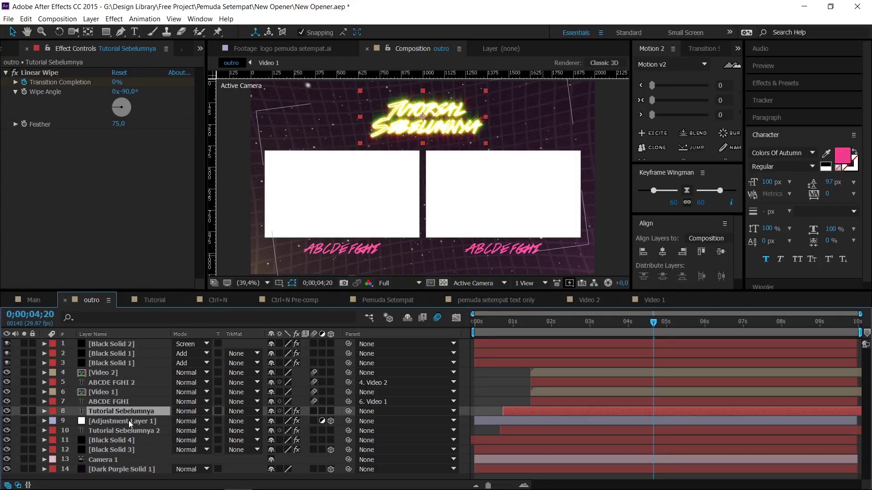
# - Review the Starglow settings on outro's Adjustment Layer 1 and select the Tutorial Sebelumnya 2 outline layer beneath it
pyautogui.click(129, 421)
pyautogui.click(35, 72)
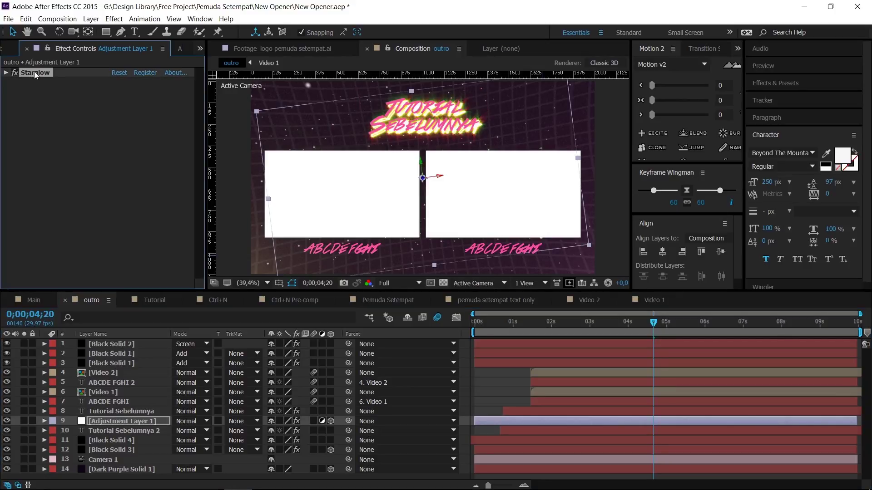
pyautogui.click(6, 73)
pyautogui.click(132, 434)
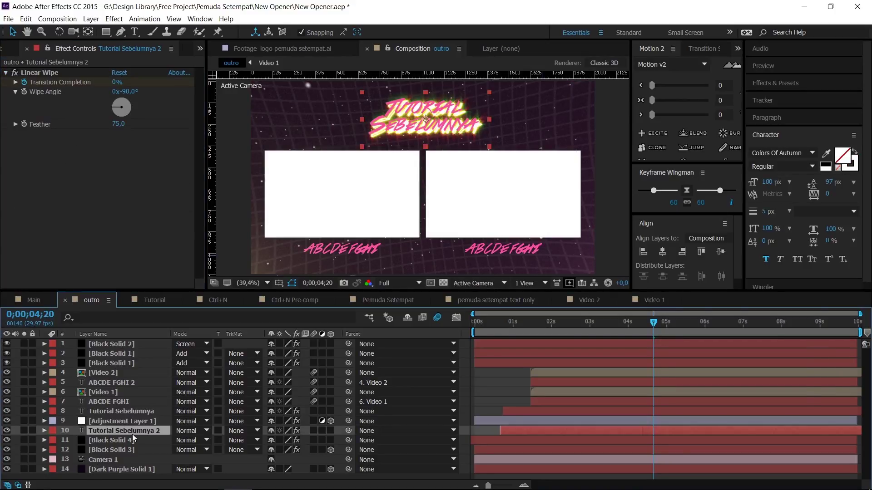
pyautogui.click(114, 422)
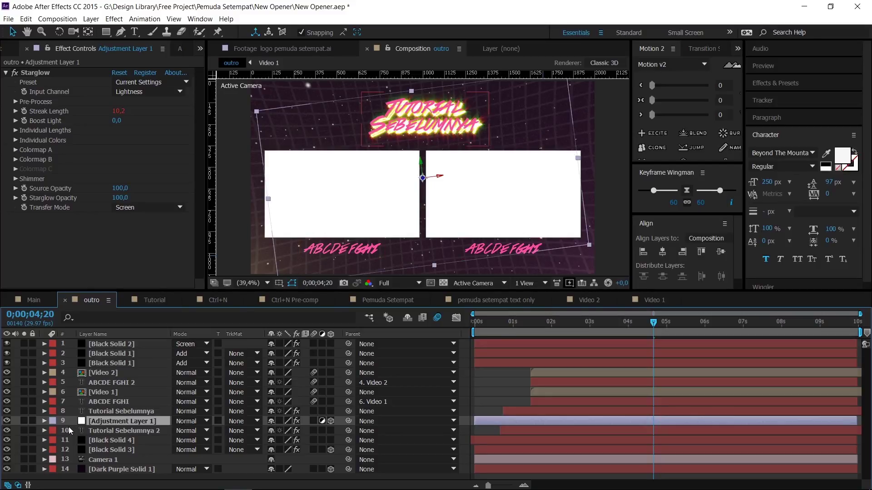
pyautogui.click(121, 430)
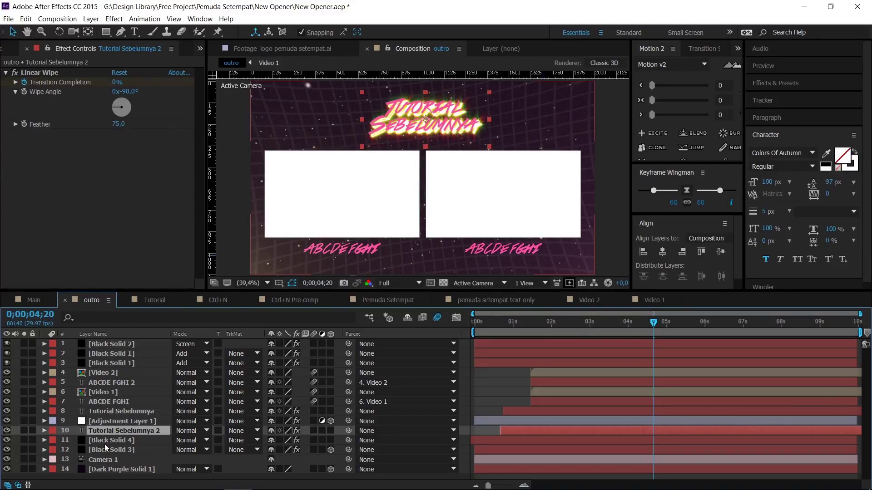
# - Solo Black Solid 4, review its Particular and Optics Compensation effects, and unsolo it
pyautogui.click(105, 443)
pyautogui.click(24, 440)
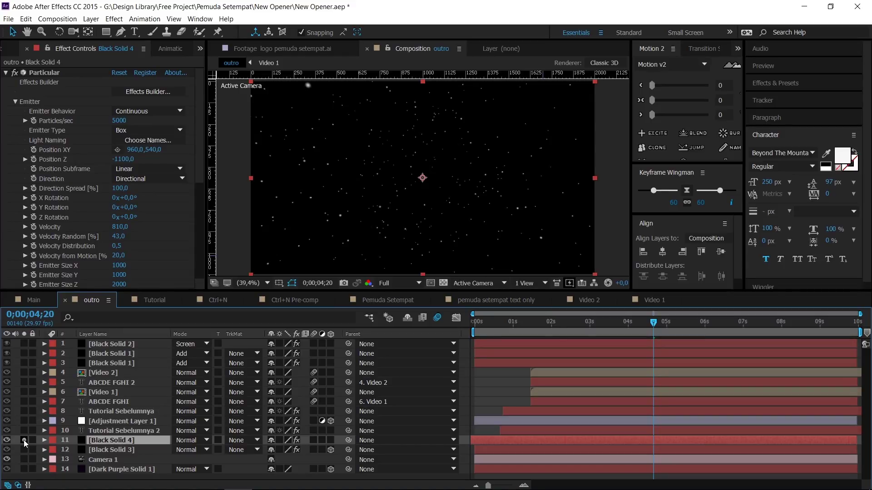
pyautogui.click(6, 73)
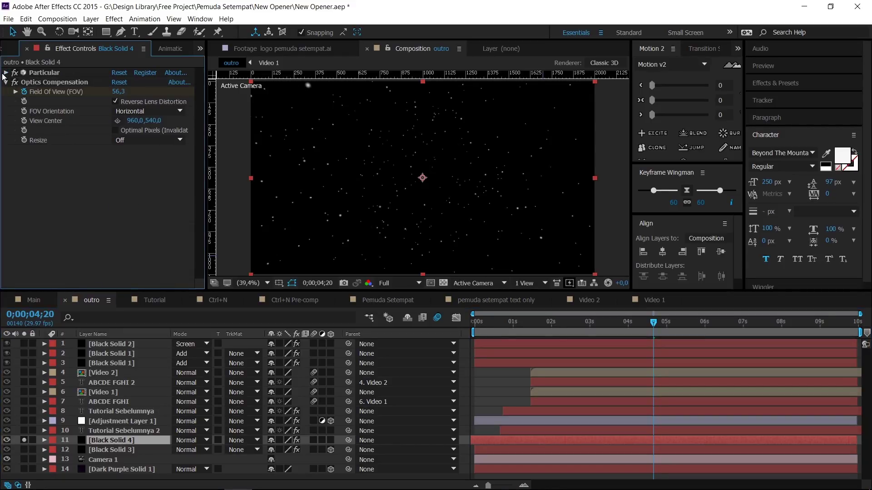
pyautogui.click(6, 82)
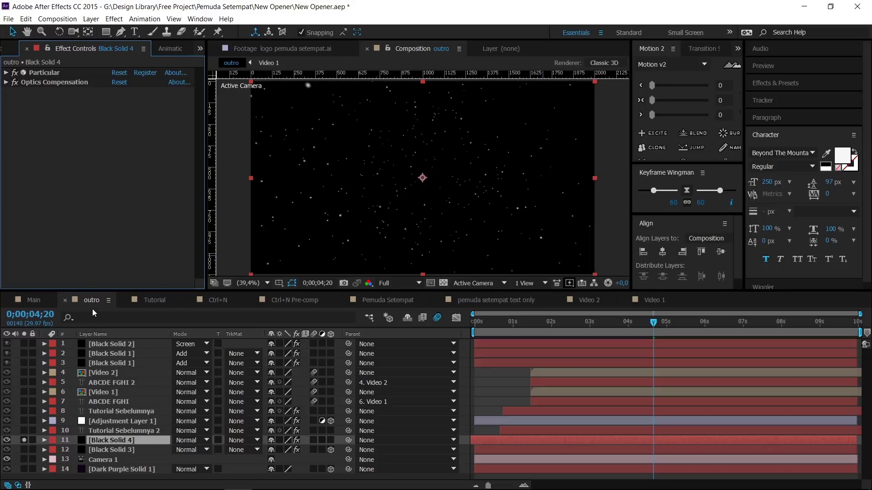
pyautogui.click(24, 439)
# - Solo the Black Solid 3 grid layer and scrub through outro to examine its distortion over time
pyautogui.click(110, 449)
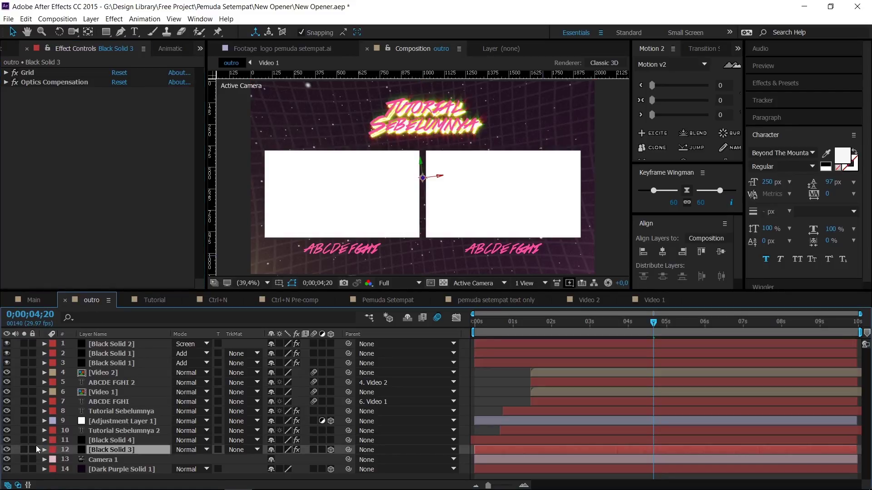
pyautogui.click(23, 450)
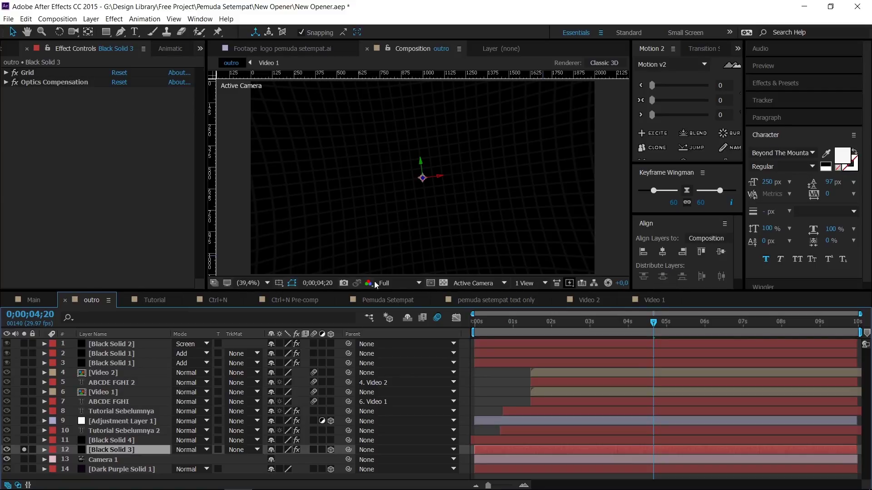
pyautogui.moveTo(493, 323); pyautogui.dragTo(648, 320)
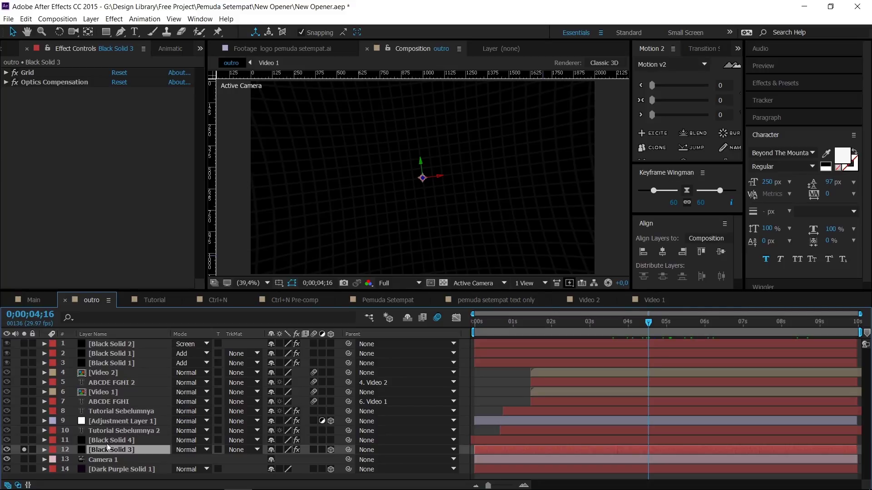
pyautogui.moveTo(551, 328); pyautogui.dragTo(711, 318)
pyautogui.moveTo(656, 328); pyautogui.dragTo(623, 327)
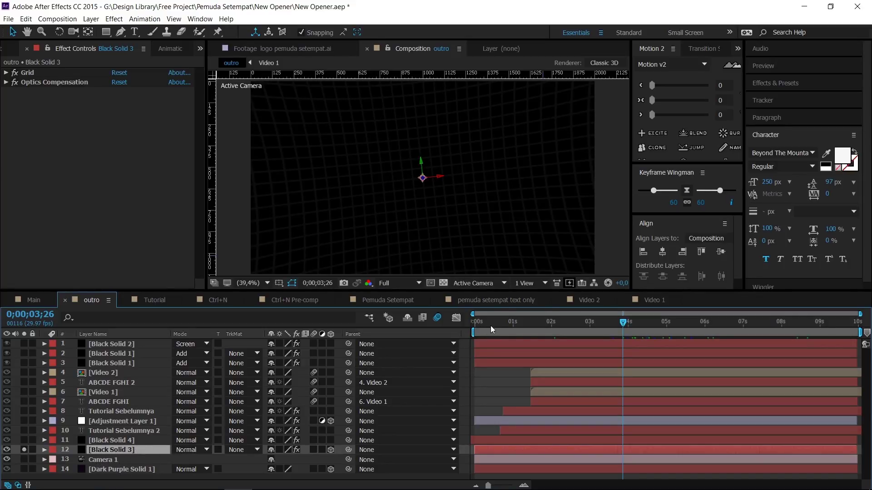
pyautogui.moveTo(511, 325); pyautogui.dragTo(795, 333)
pyautogui.moveTo(686, 345); pyautogui.dragTo(621, 357)
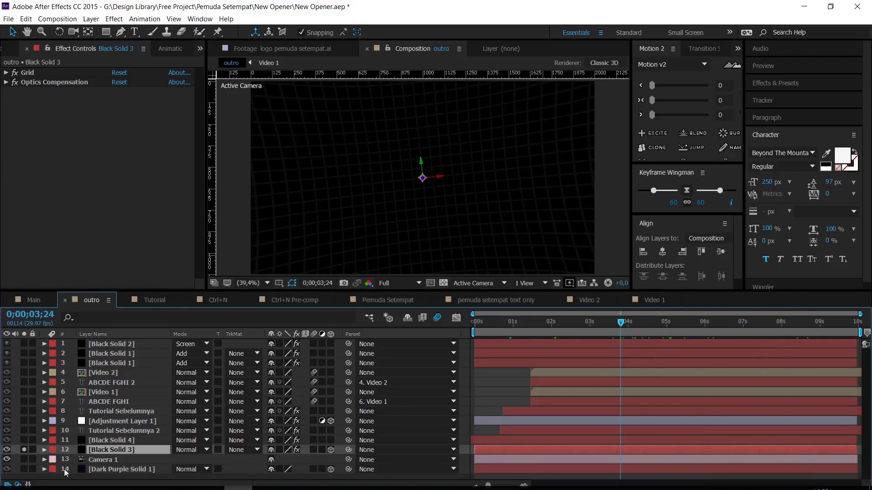
# - Reveal Camera 1's Position and Z Rotation keyframes and scrub through outro to examine the camera movement
pyautogui.click(103, 470)
pyautogui.click(101, 460)
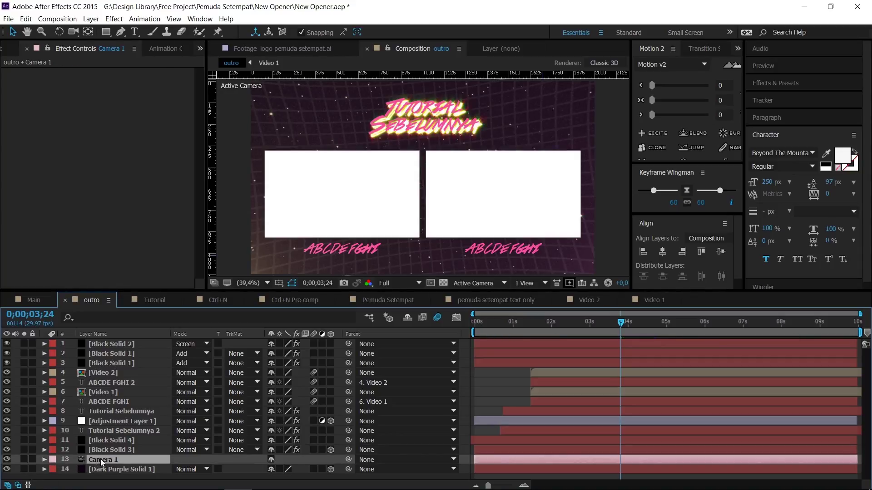
pyautogui.press('u')
pyautogui.scroll(-2, 586, 450)
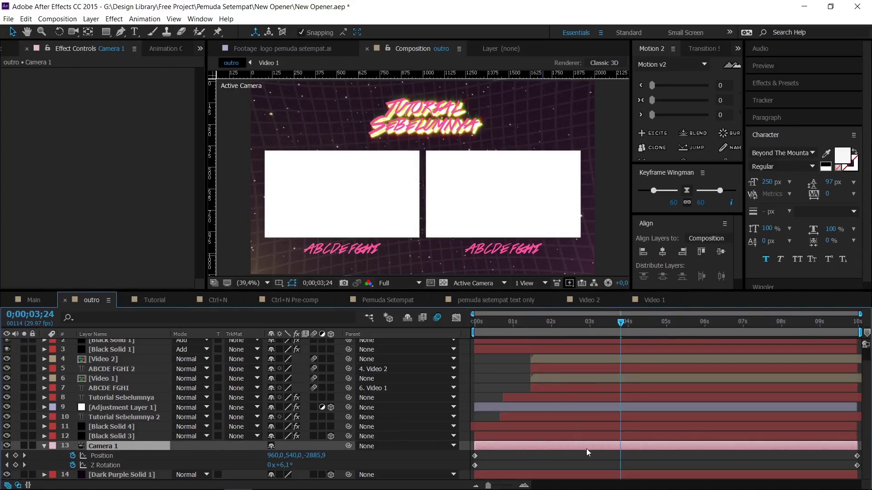
pyautogui.moveTo(483, 323); pyautogui.dragTo(570, 339)
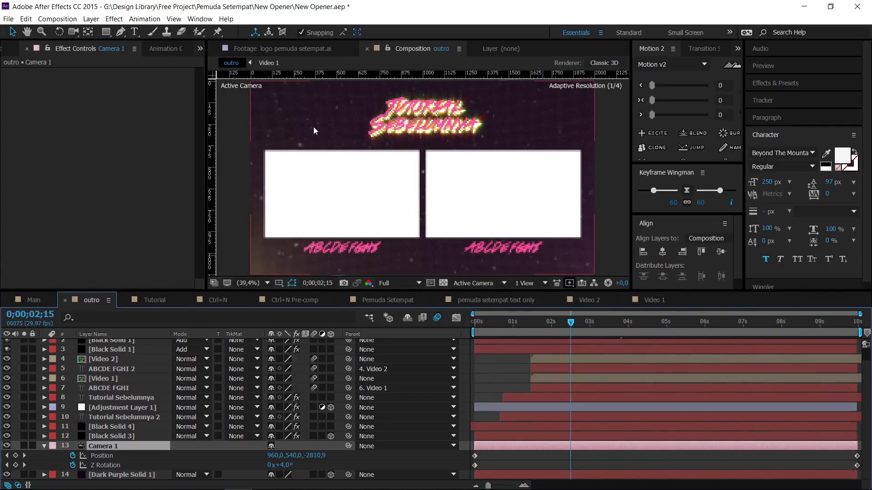
pyautogui.moveTo(544, 320); pyautogui.dragTo(749, 336)
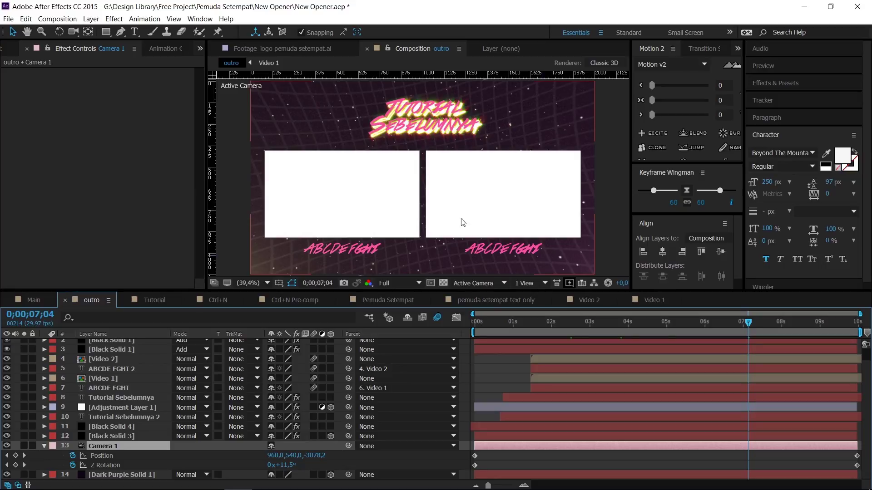
pyautogui.scroll(1, 272, 403)
pyautogui.scroll(-1, 271, 403)
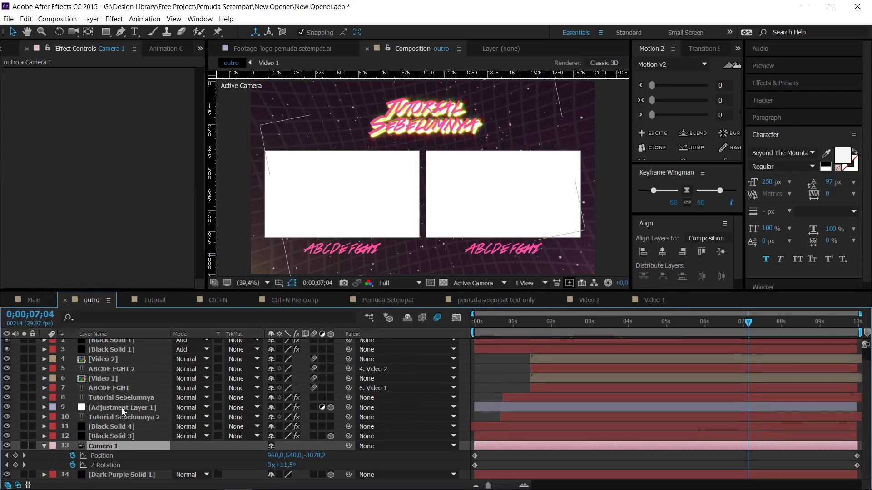
# - Select Black Solid 3 and Black Solid 4 in turn, and briefly solo the Dark Purple Solid 1 background
pyautogui.click(126, 439)
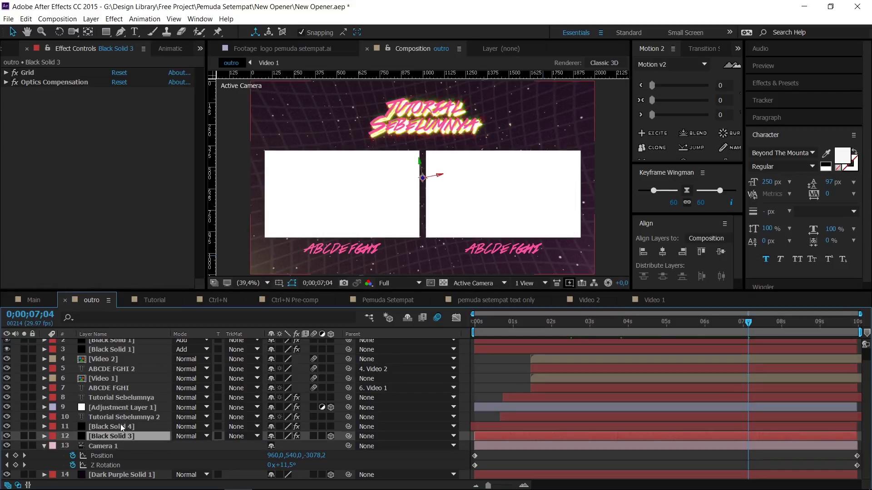
pyautogui.click(120, 425)
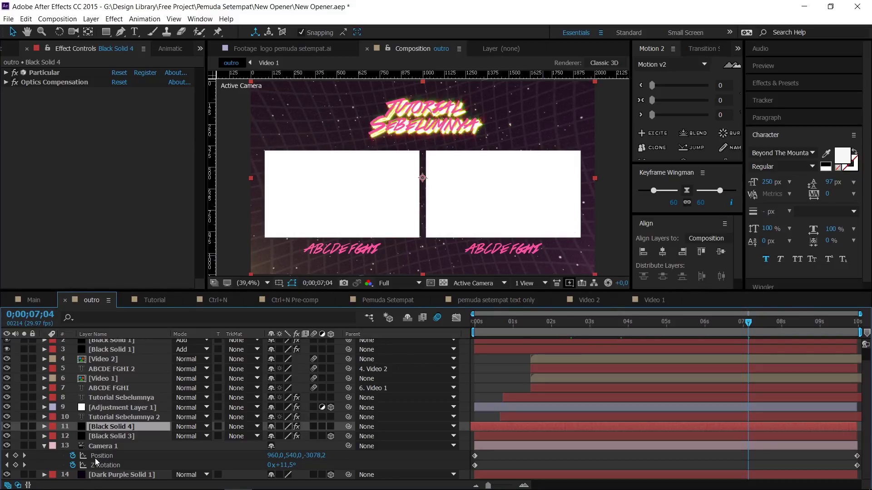
pyautogui.click(98, 474)
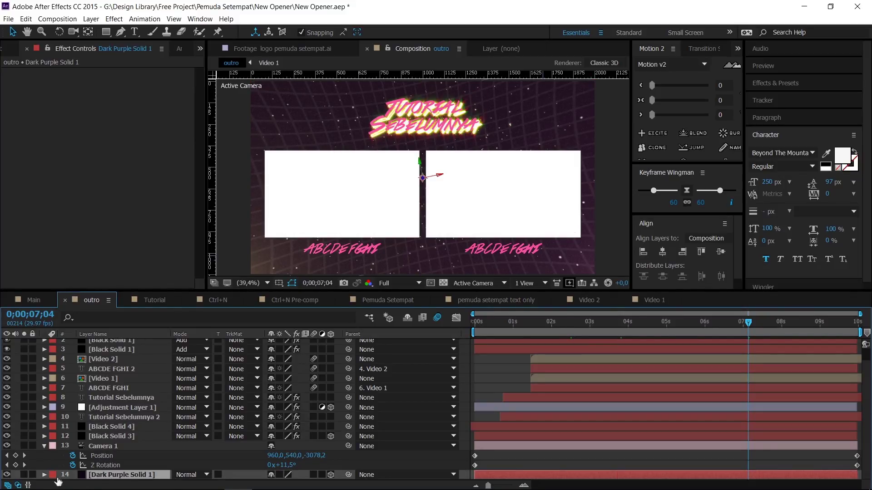
pyautogui.click(24, 475)
pyautogui.click(25, 475)
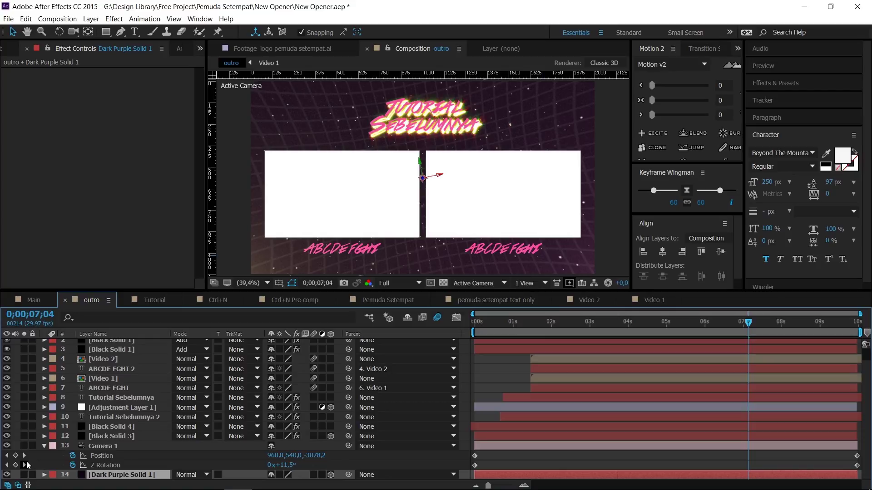
# - Open the Tutorial composition and scrub through its text reveal animation
pyautogui.click(153, 301)
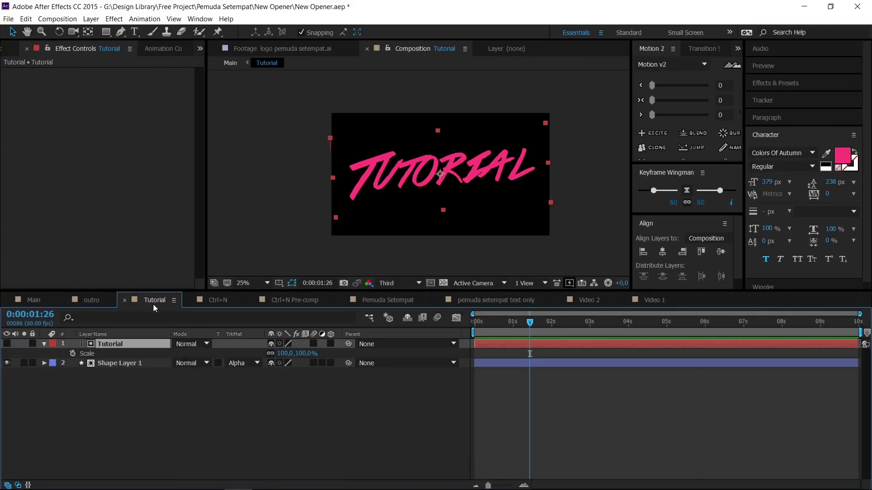
pyautogui.moveTo(528, 322); pyautogui.dragTo(561, 323)
pyautogui.moveTo(581, 326); pyautogui.dragTo(479, 339)
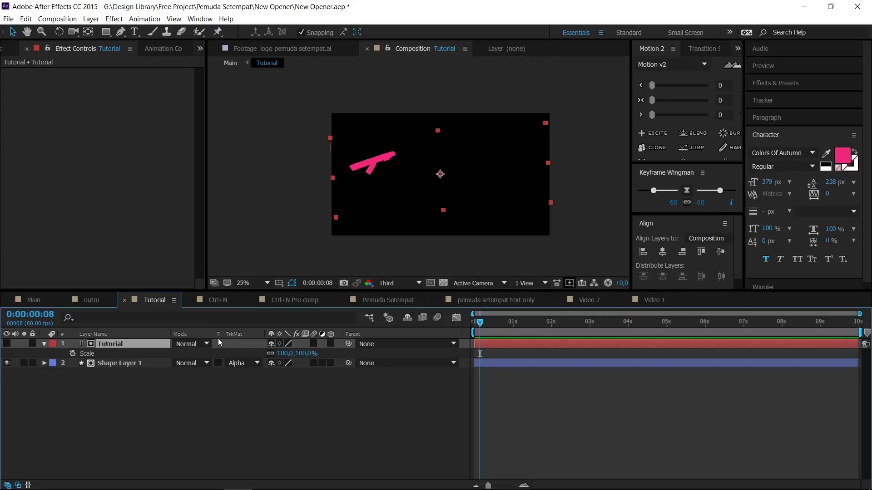
# - Open the Ctrl+N composition, preview its lower third, and scrub to 0;00;02;18 where the second Ctrl+N Pre-comp layer begins
pyautogui.click(216, 299)
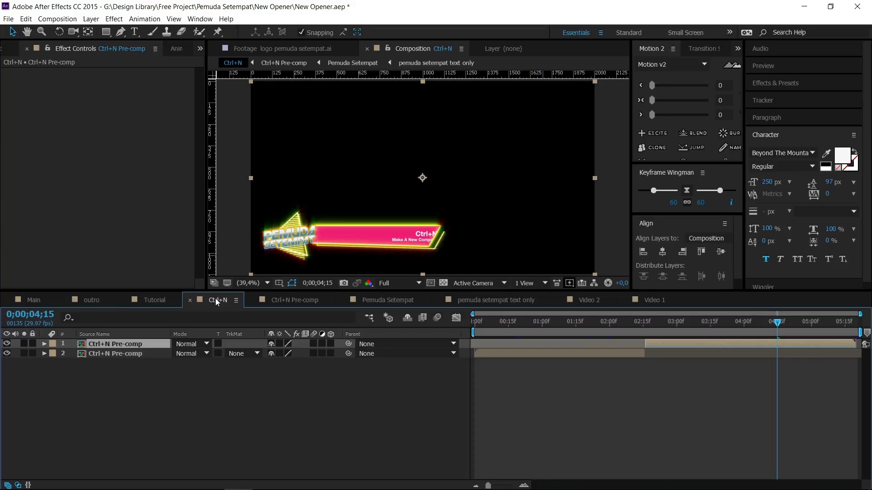
pyautogui.press('space')
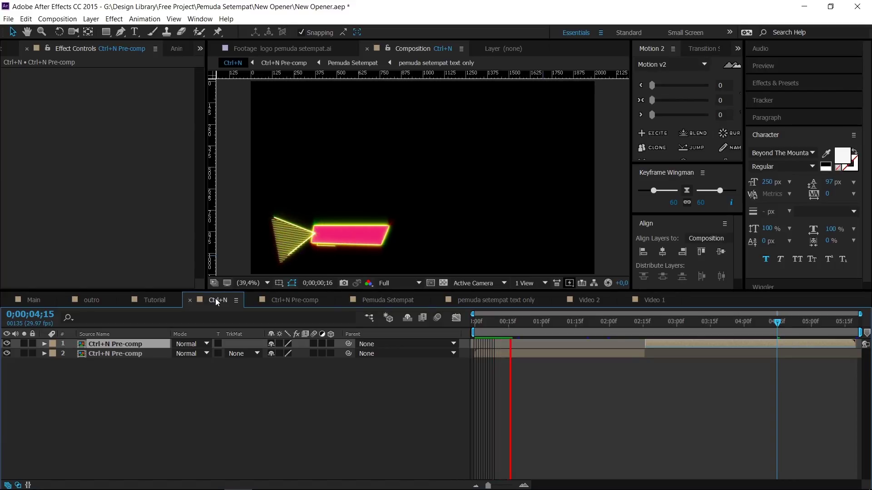
pyautogui.click(508, 321)
pyautogui.moveTo(511, 321); pyautogui.dragTo(488, 322)
pyautogui.click(115, 353)
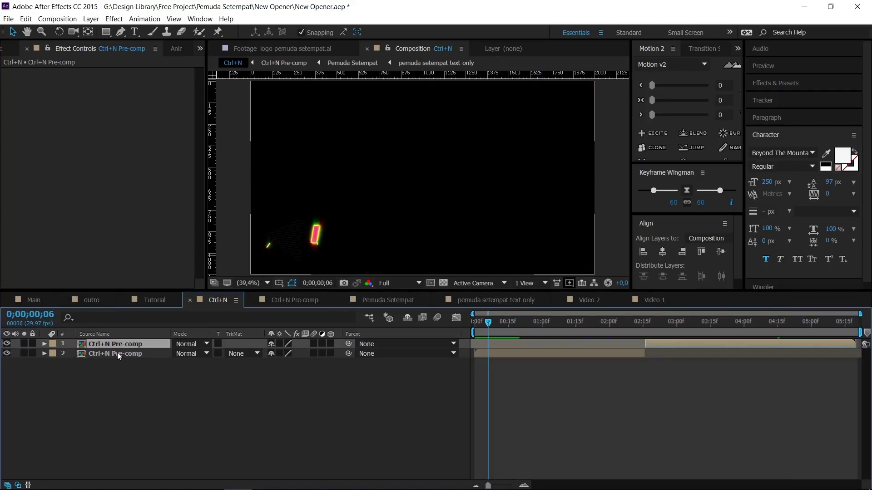
pyautogui.moveTo(508, 319); pyautogui.dragTo(649, 344)
pyautogui.click(720, 342)
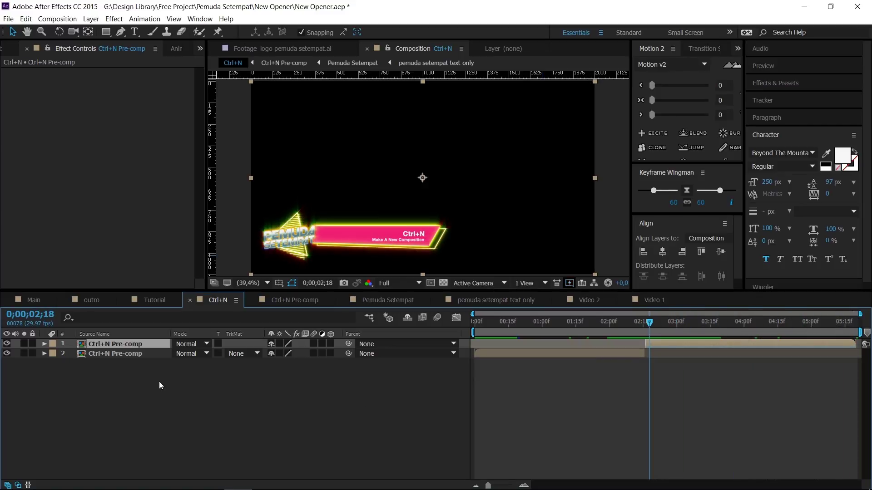
# - Open Ctrl+N Pre-comp and examine at 0;00;01;20 how Shape Layer 1 through Shape Layer 3 are parented to Null 2
pyautogui.doubleClick(128, 345)
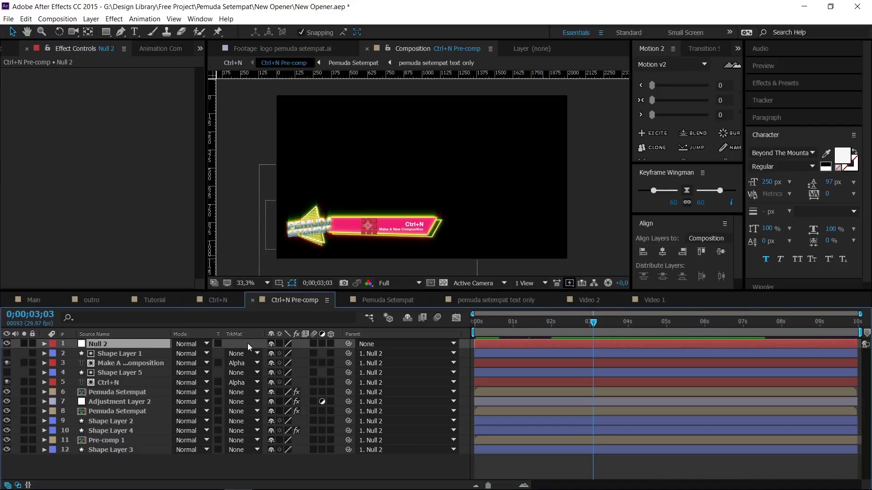
pyautogui.moveTo(566, 321); pyautogui.dragTo(539, 324)
pyautogui.click(123, 354)
pyautogui.click(104, 344)
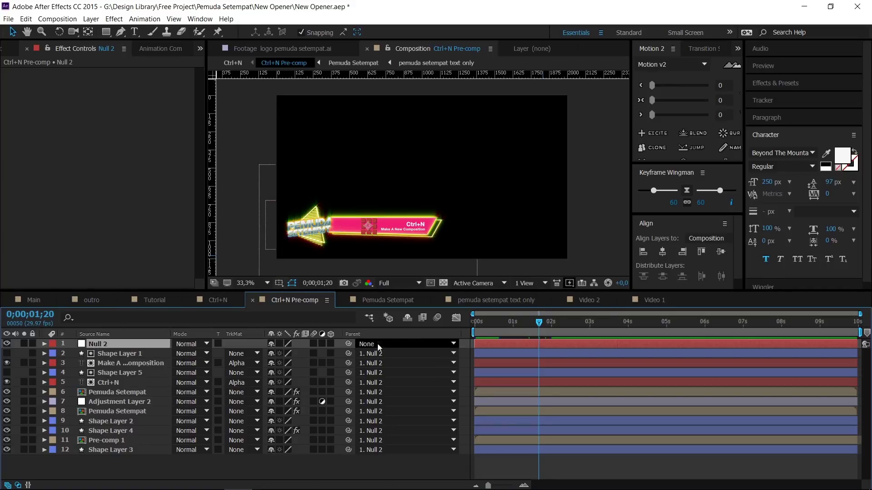
pyautogui.click(133, 351)
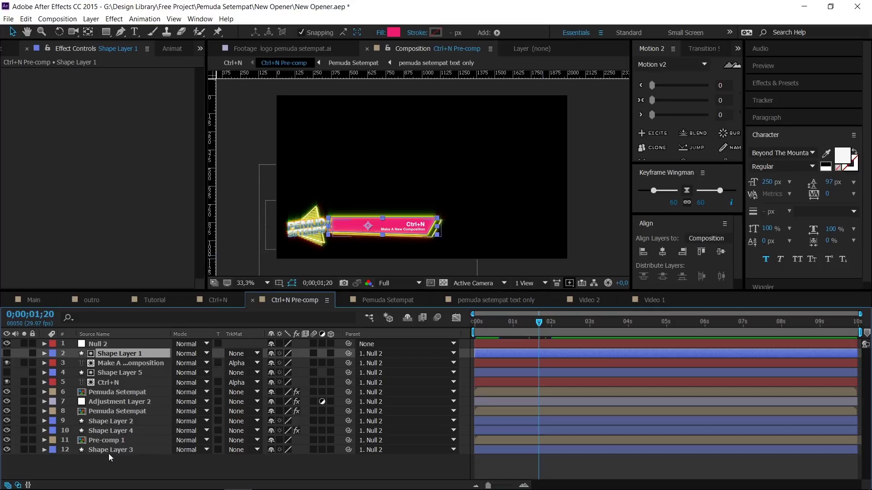
pyautogui.keyDown('shift'); pyautogui.click(111, 451); pyautogui.keyUp('shift')
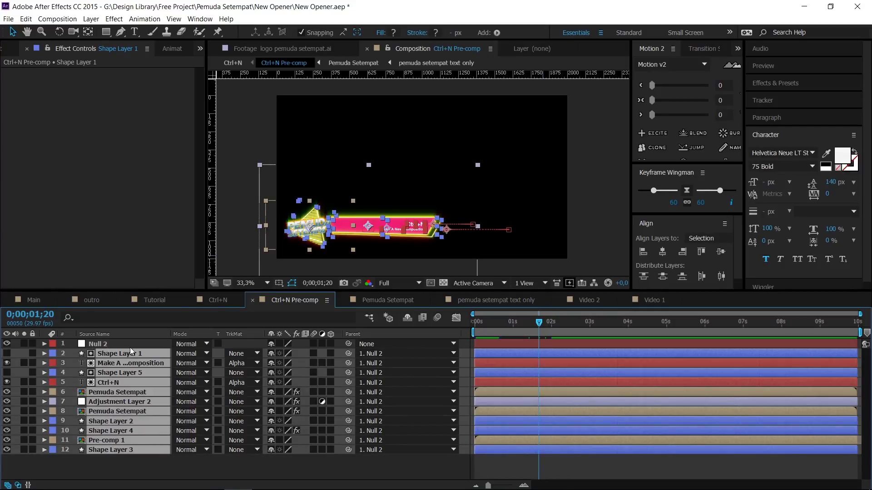
# - Reveal Null 2's Position and move the whole lower third to about 1253.8, 400.6
pyautogui.click(90, 345)
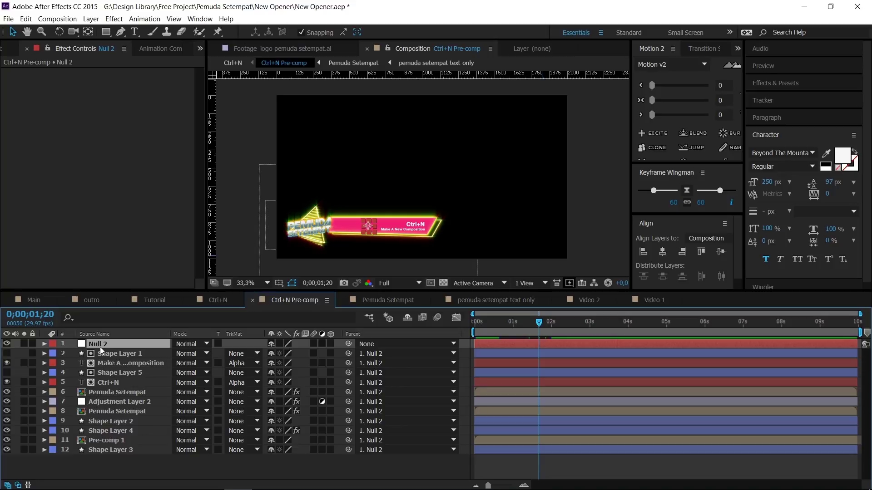
pyautogui.press('p')
pyautogui.moveTo(293, 355); pyautogui.dragTo(2, 388)
pyautogui.moveTo(276, 355); pyautogui.dragTo(625, 334)
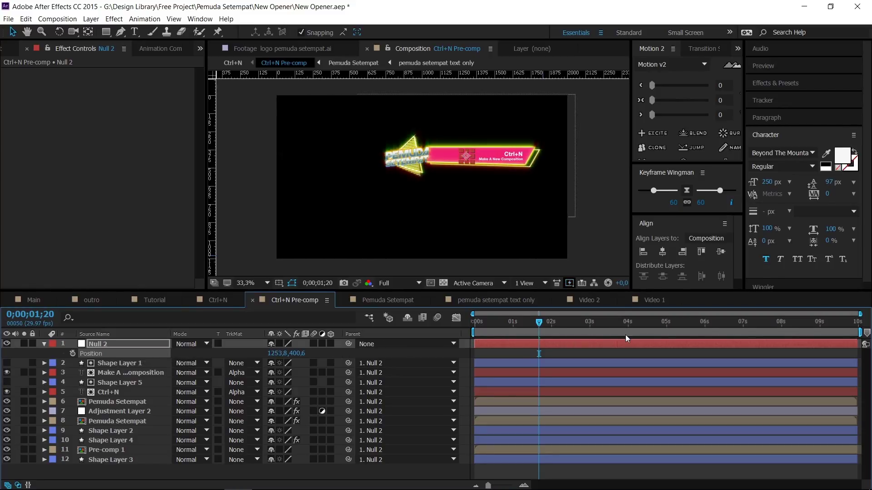
# - Undo the repositioning of Null 2 and collapse its Position property
pyautogui.hotkey('ctrl', 'z')
pyautogui.hotkey('ctrl', 'z')
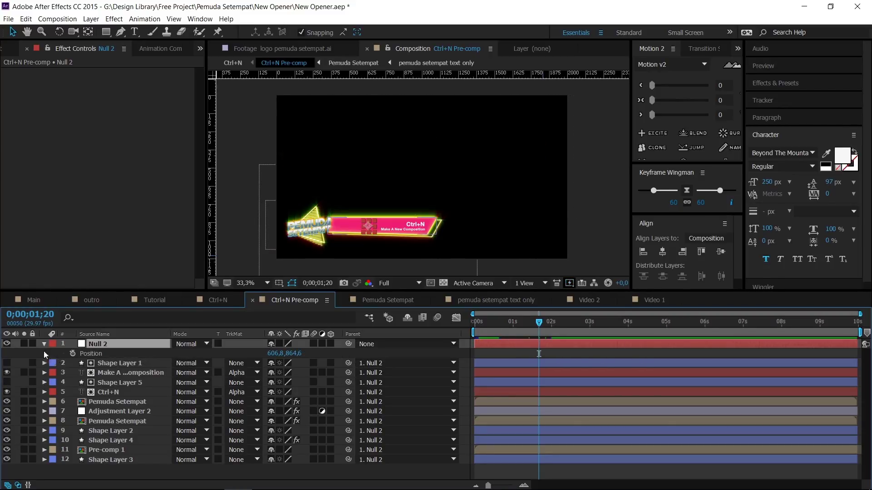
pyautogui.click(43, 345)
# - Compare Shape Layer 1 with the Make A New Composition text it mattes, scrubbing back to 0;00;00;24
pyautogui.click(121, 353)
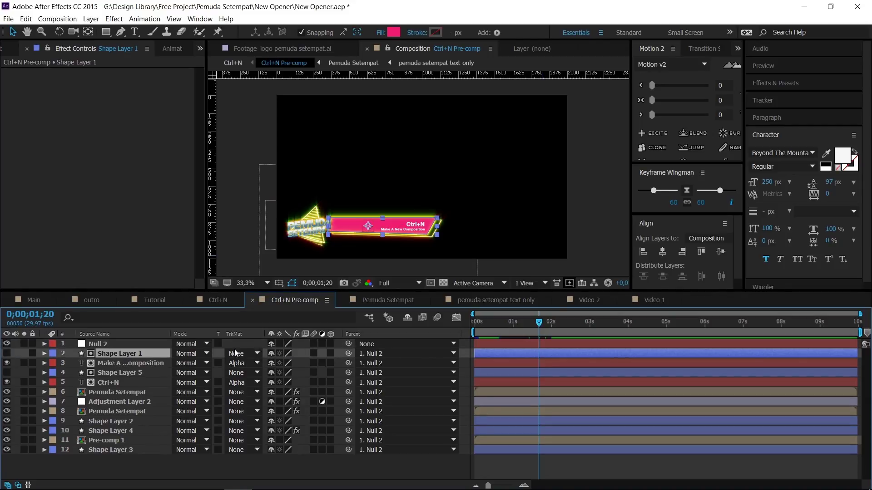
pyautogui.click(114, 362)
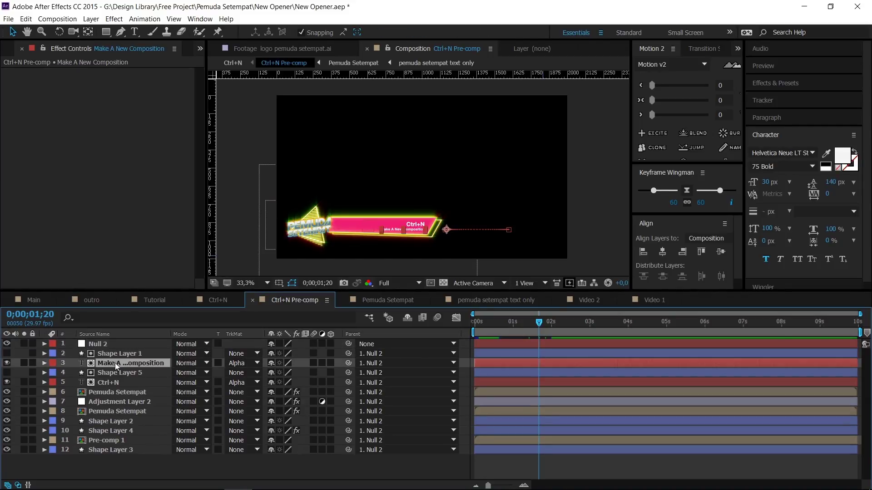
pyautogui.click(126, 353)
pyautogui.click(122, 363)
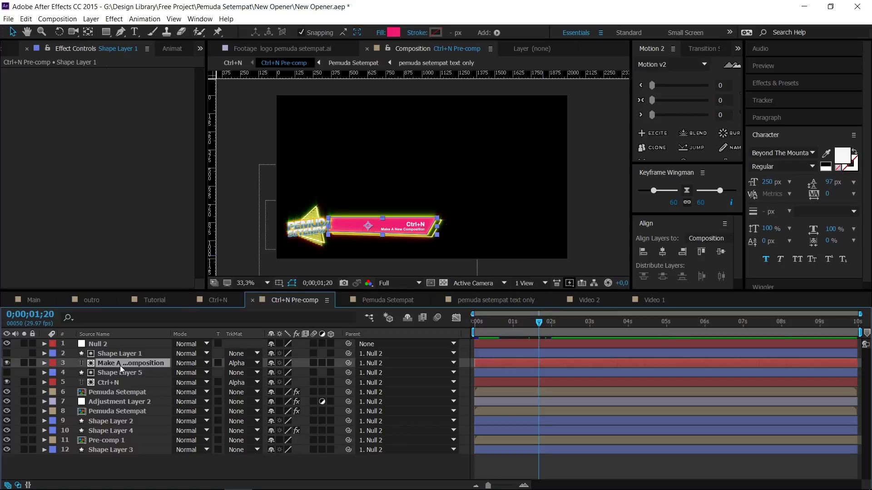
pyautogui.moveTo(527, 320); pyautogui.dragTo(507, 334)
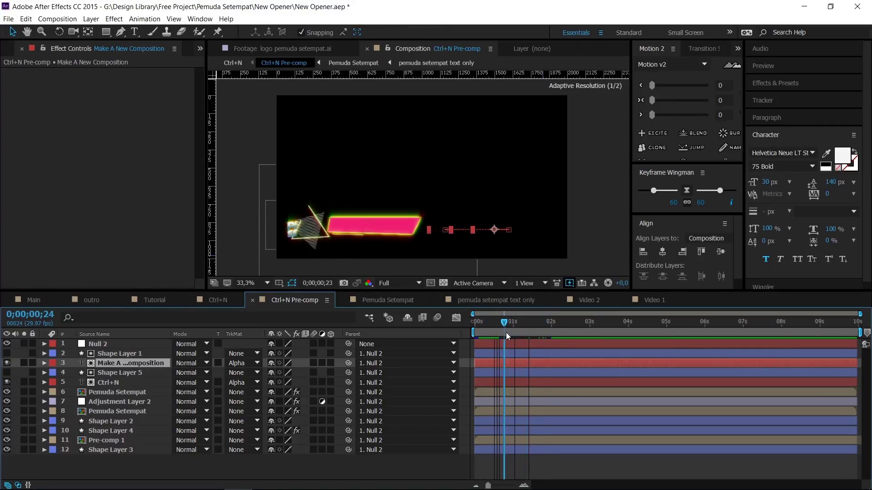
# - Examine up close how the matted text is revealed at the banner's slanted end, scrubbing between 0;00;00;24 and 0;00;01;15
pyautogui.scroll(3, 424, 218)
pyautogui.moveTo(427, 125); pyautogui.dragTo(429, 106)
pyautogui.moveTo(428, 141); pyautogui.dragTo(428, 129)
pyautogui.moveTo(434, 208); pyautogui.dragTo(437, 170)
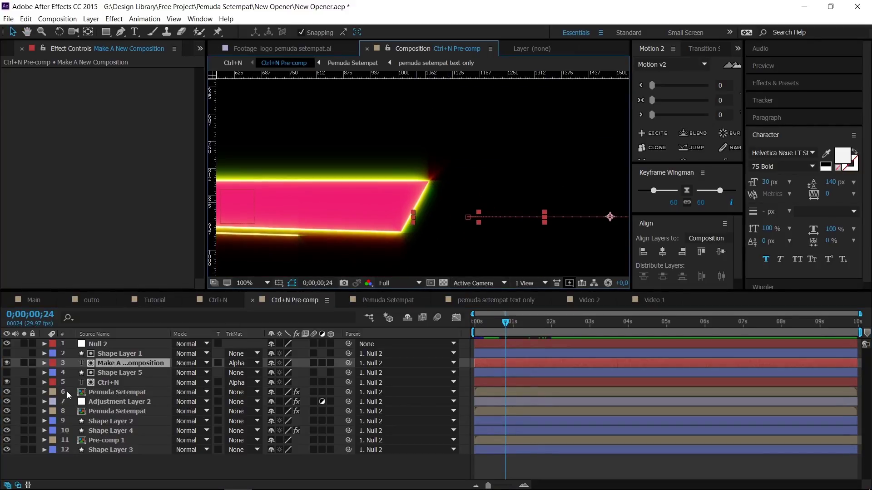
pyautogui.moveTo(506, 322); pyautogui.dragTo(536, 324)
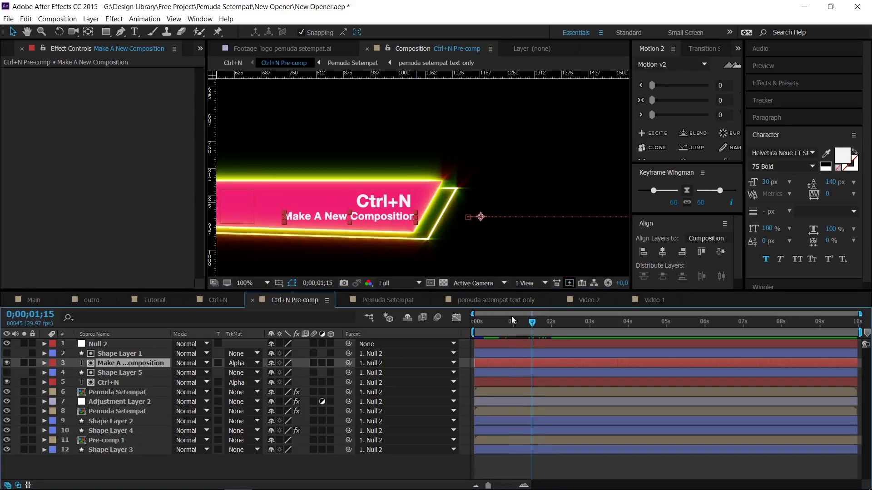
pyautogui.moveTo(490, 323); pyautogui.dragTo(523, 327)
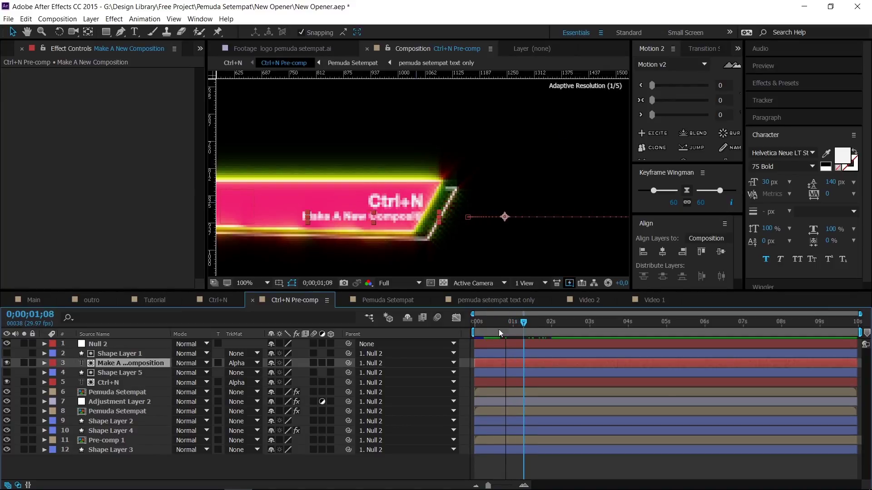
# - Inspect Shape Layers 1, 2, 4 and 3 and both Pemuda Setempat layers to identify their parts of the lower third
pyautogui.click(133, 353)
pyautogui.scroll(-1, 345, 191)
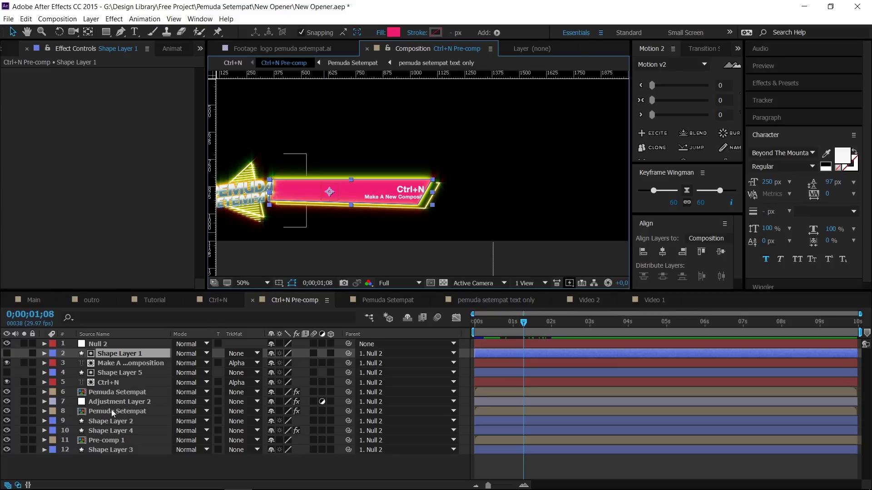
pyautogui.click(118, 424)
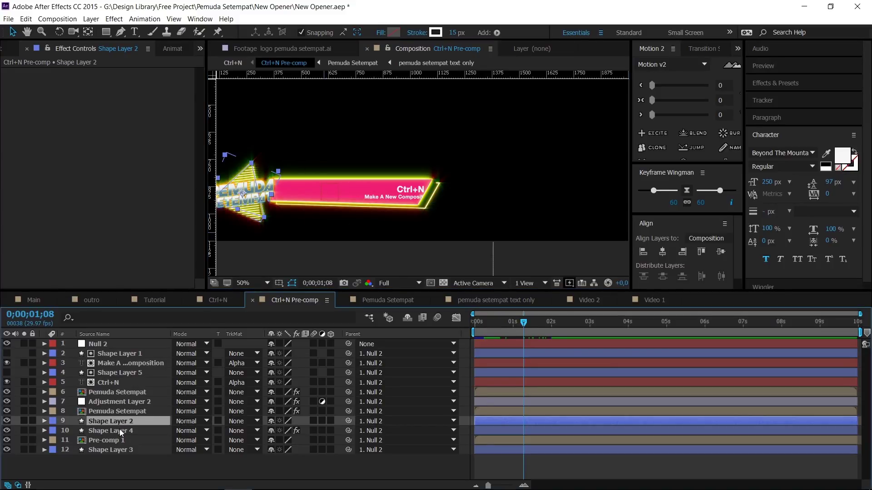
pyautogui.click(119, 431)
pyautogui.click(123, 450)
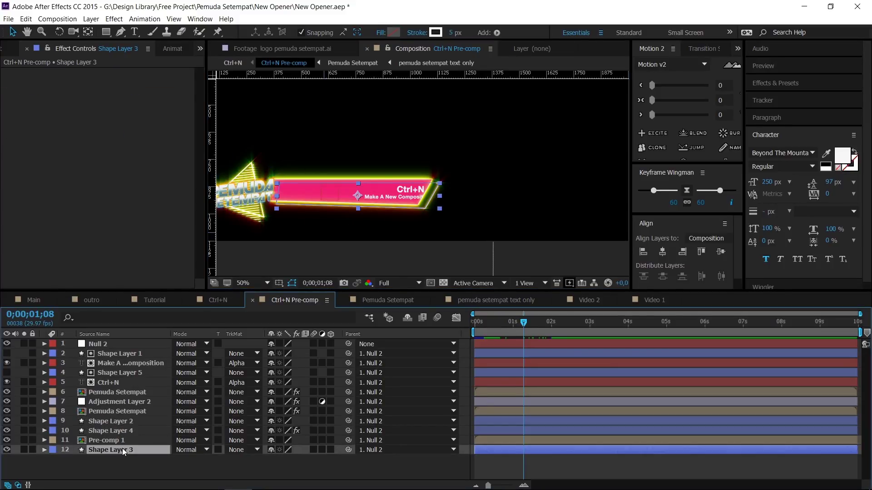
pyautogui.click(120, 393)
pyautogui.click(122, 411)
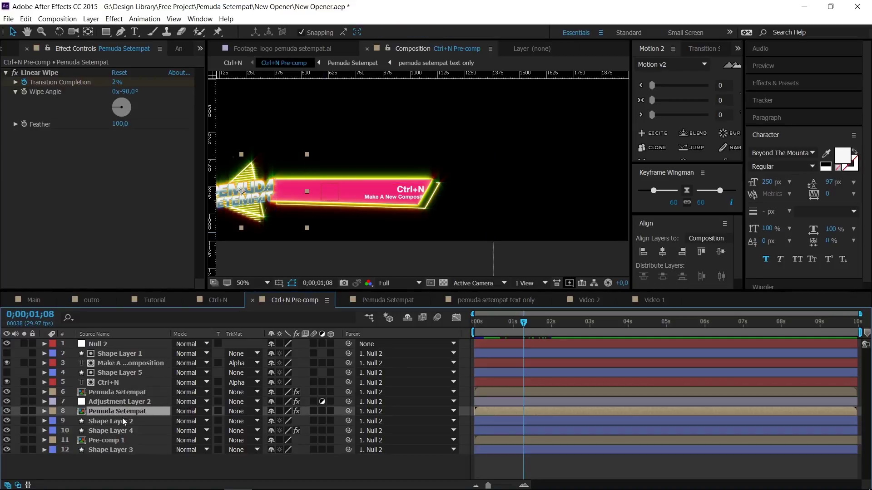
# - Select Pre-comp 1 and inspect the banner's slanted end at 200% magnification
pyautogui.click(118, 440)
pyautogui.moveTo(329, 208); pyautogui.dragTo(353, 204)
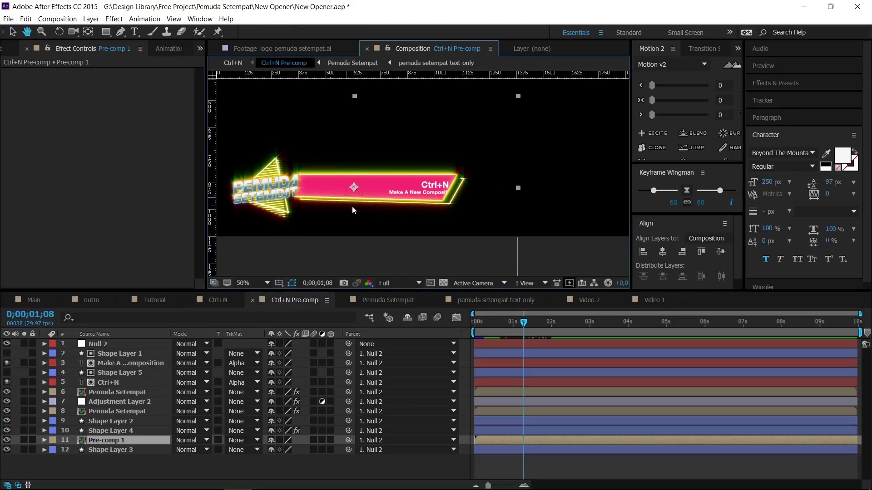
pyautogui.scroll(1, 447, 205)
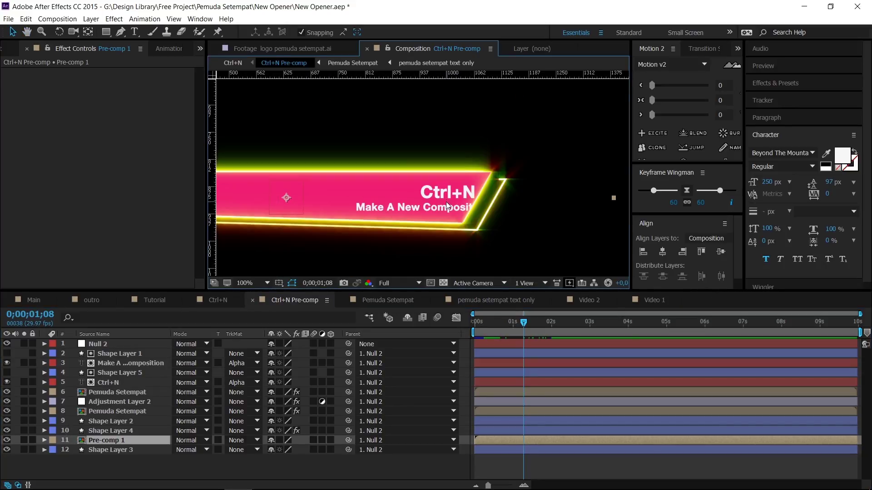
pyautogui.scroll(1, 473, 201)
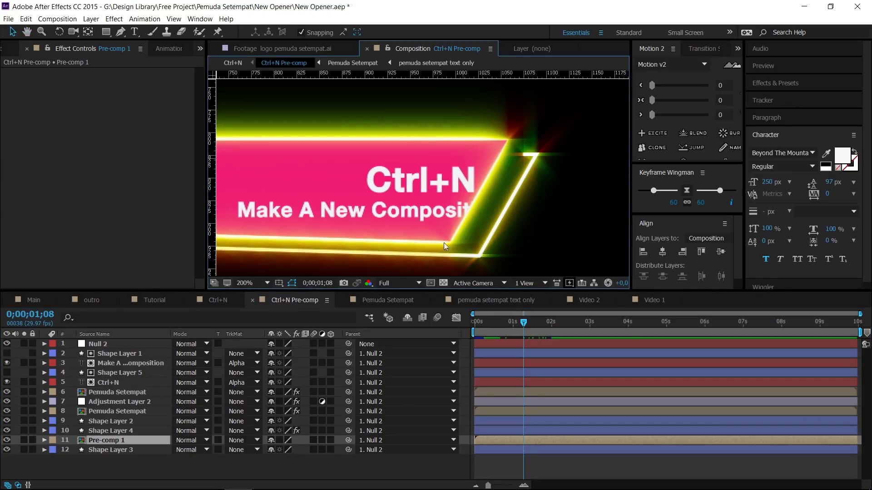
# - Examine how the duplicate matte Shape Layer 5 pairs with the Ctrl+N text, as Shape Layer 1 does for the text above
pyautogui.click(119, 354)
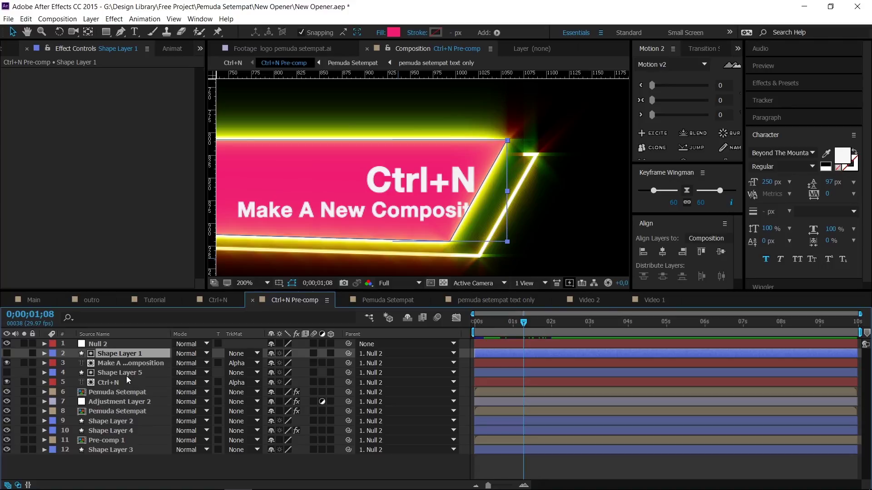
pyautogui.click(108, 373)
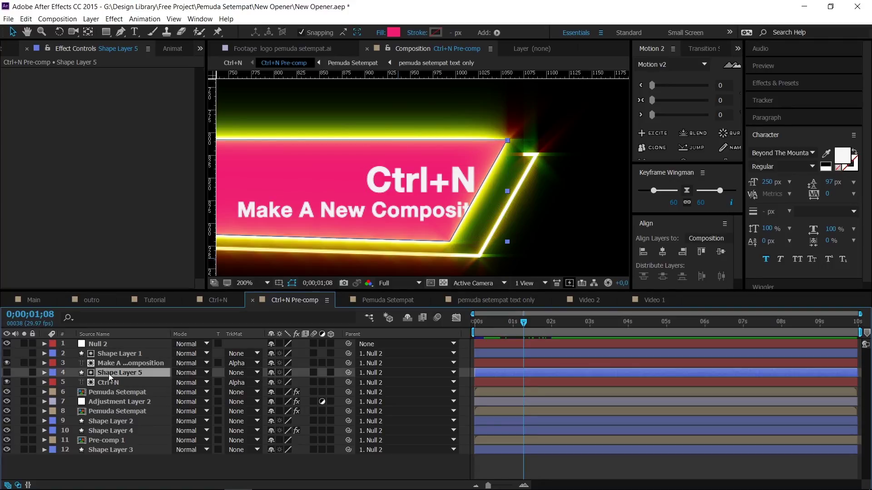
pyautogui.click(120, 390)
pyautogui.click(110, 383)
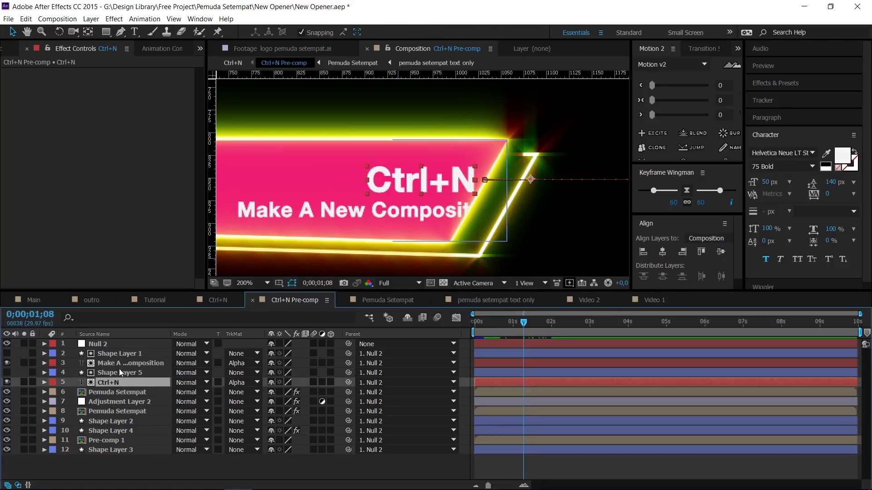
pyautogui.click(119, 371)
pyautogui.click(130, 385)
# - Select the upper Pemuda Setempat layer and examine its Linear Wipe and logo area at 100%
pyautogui.click(129, 393)
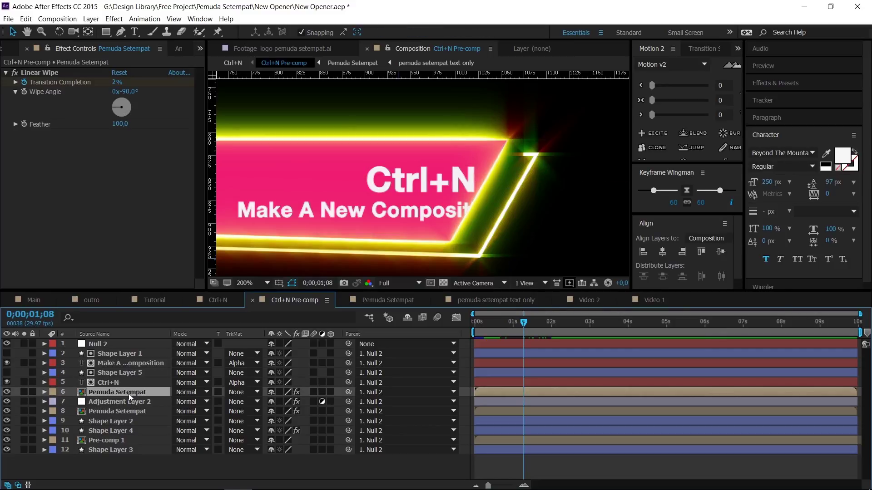
pyautogui.moveTo(294, 204); pyautogui.dragTo(449, 209)
pyautogui.scroll(-1, 347, 214)
pyautogui.moveTo(347, 214); pyautogui.dragTo(592, 223)
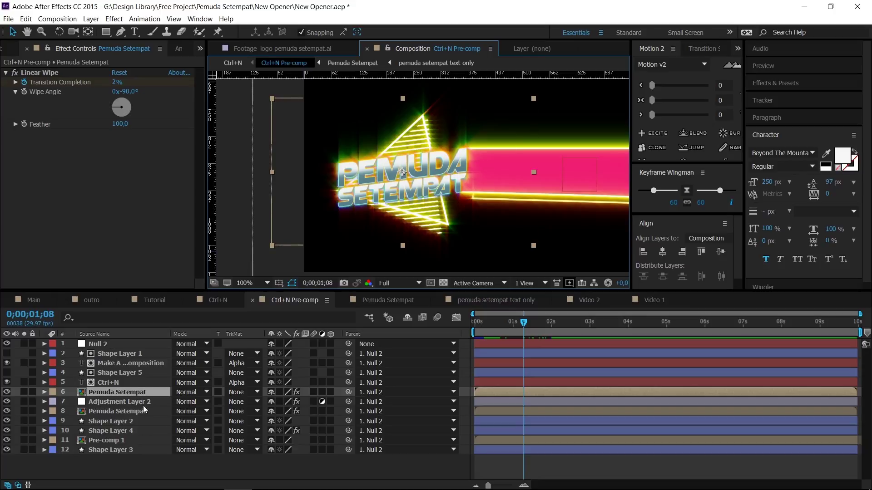
# - Open the Pemuda Setempat composition to preview its logo text, and return through Ctrl+N to Ctrl+N Pre-comp
pyautogui.doubleClick(115, 391)
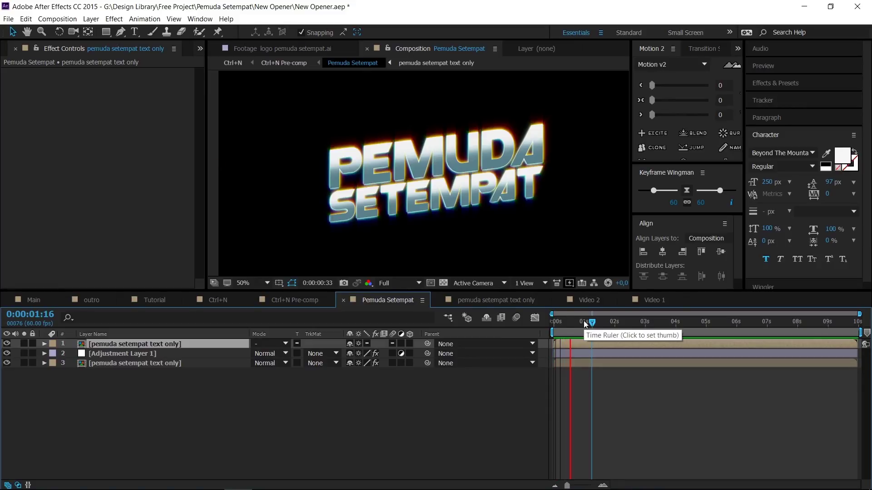
pyautogui.click(309, 301)
pyautogui.click(212, 300)
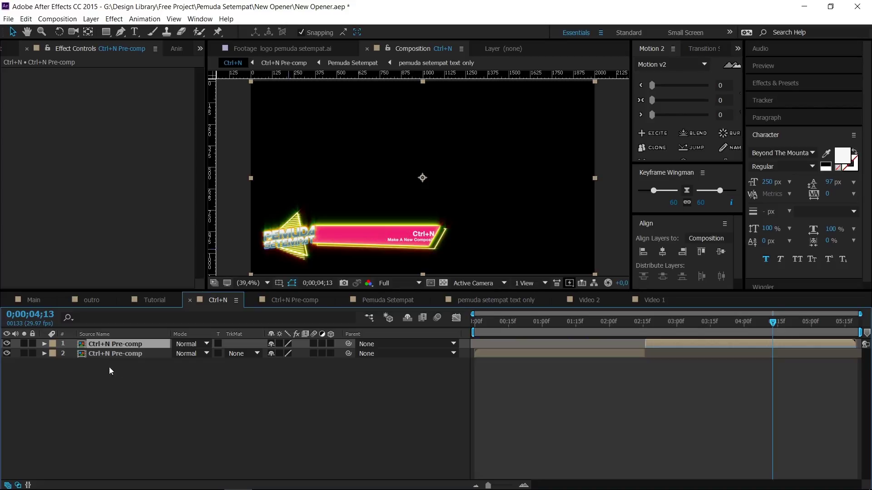
pyautogui.click(298, 301)
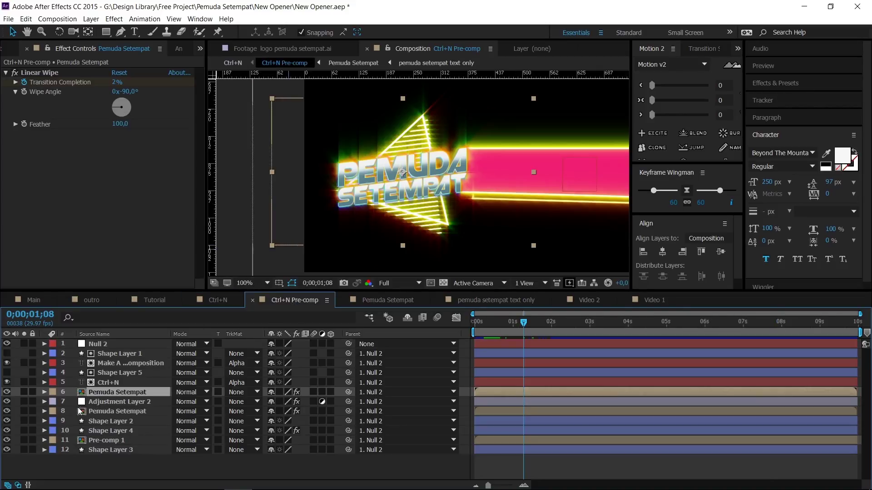
# - Inspect Adjustment Layer 2's Starglow and toggle the layer's visibility to compare the glow on the lower third
pyautogui.click(116, 403)
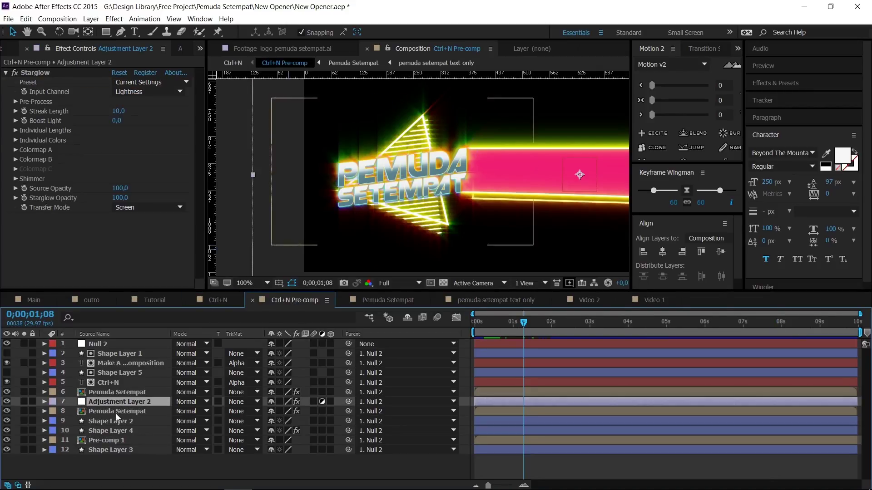
pyautogui.click(116, 411)
pyautogui.click(7, 402)
pyautogui.click(7, 404)
pyautogui.click(6, 404)
pyautogui.click(7, 405)
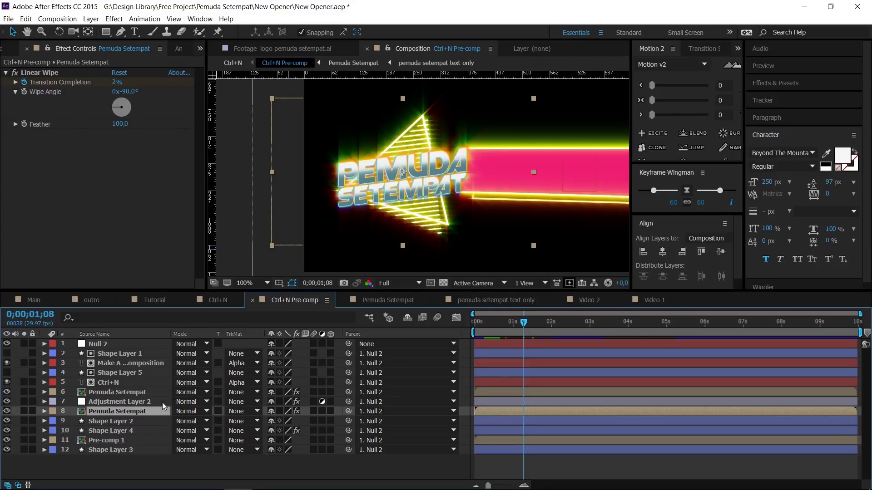
pyautogui.click(126, 401)
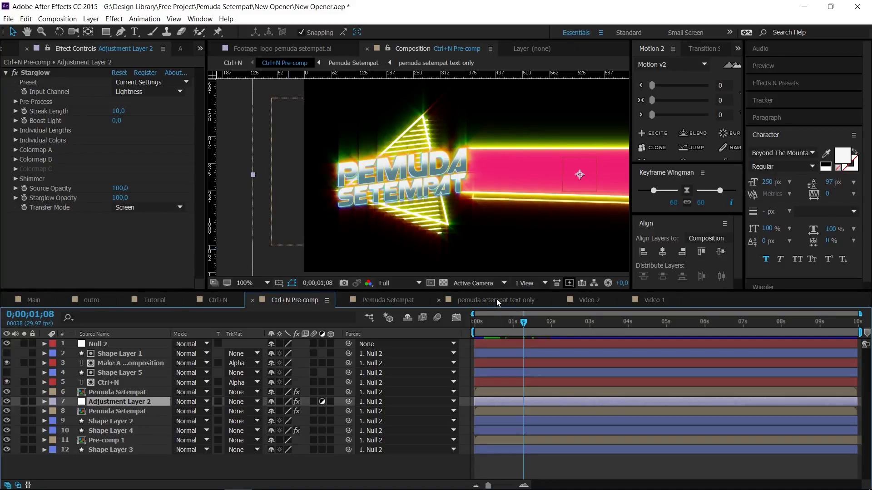
# - Scrub to 0;00;03;01 and solo the lower Pemuda Setempat layer repeatedly to view it alone, ending with solo off
pyautogui.moveTo(526, 322); pyautogui.dragTo(573, 328)
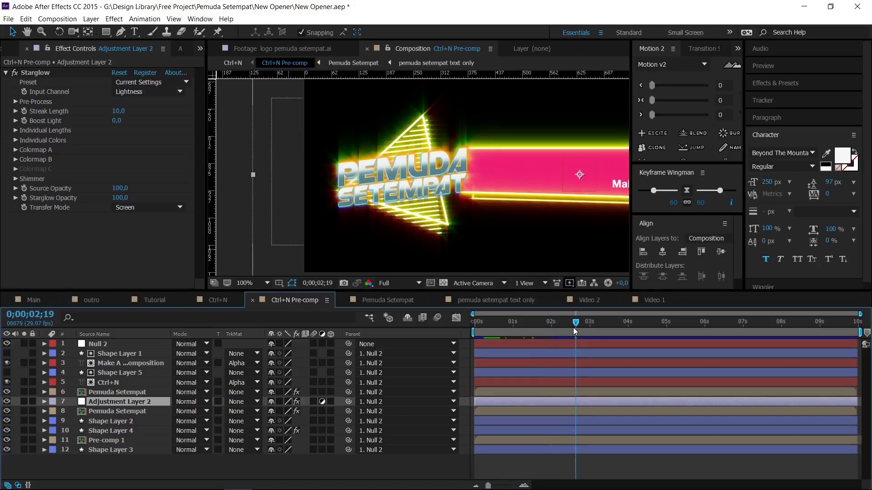
pyautogui.moveTo(574, 328); pyautogui.dragTo(591, 337)
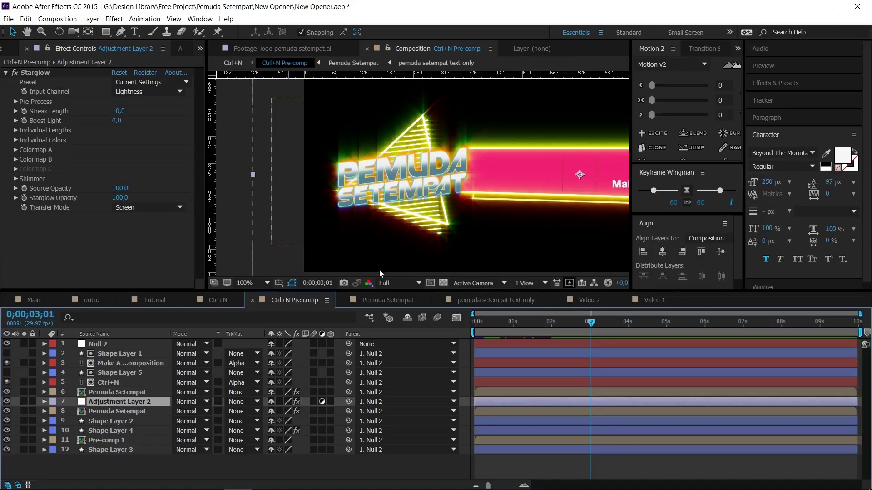
pyautogui.click(130, 411)
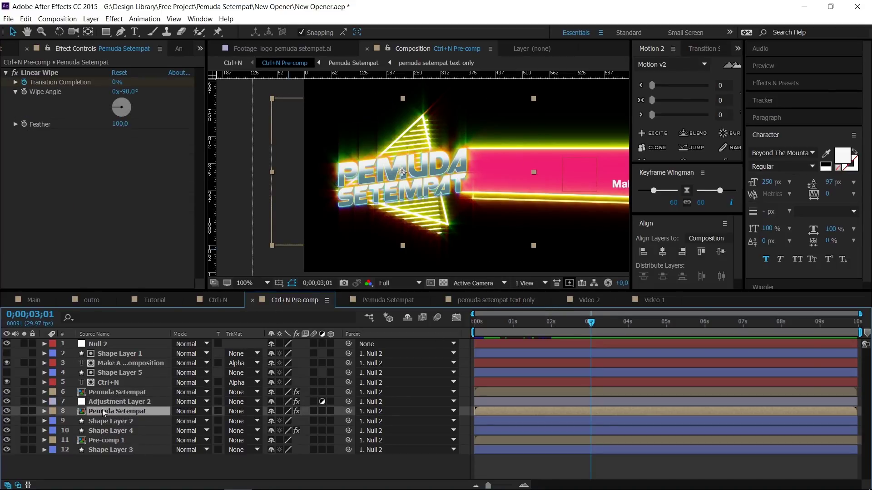
pyautogui.click(23, 411)
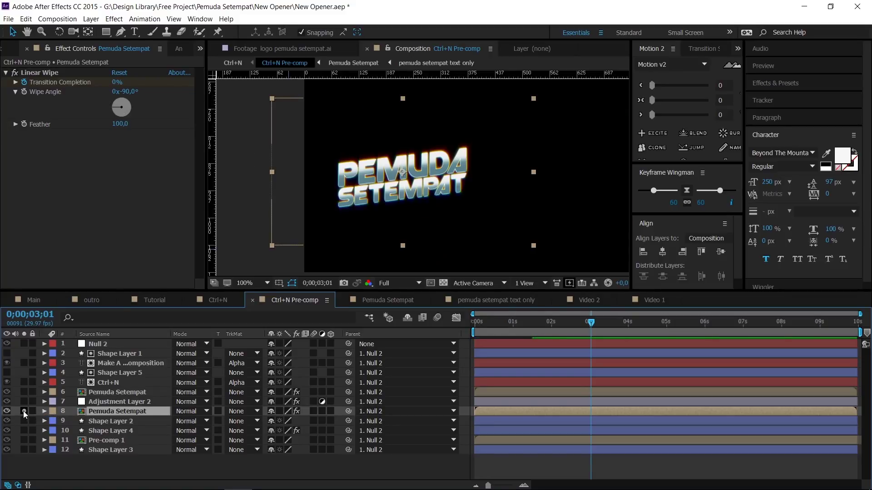
pyautogui.click(24, 411)
pyautogui.click(23, 411)
pyautogui.click(23, 411)
pyautogui.click(24, 411)
pyautogui.click(24, 411)
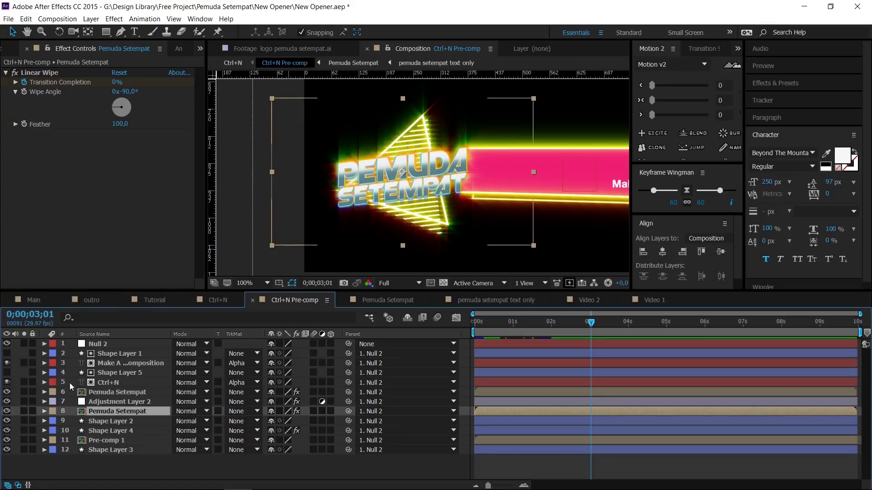
# - Solo the upper Pemuda Setempat layer to view it alone, and turn its solo back off
pyautogui.click(117, 393)
pyautogui.click(23, 393)
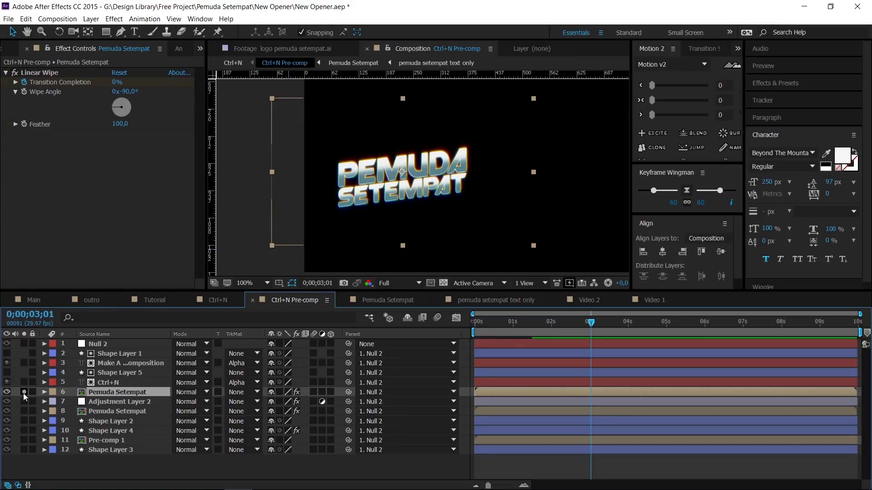
pyautogui.click(24, 393)
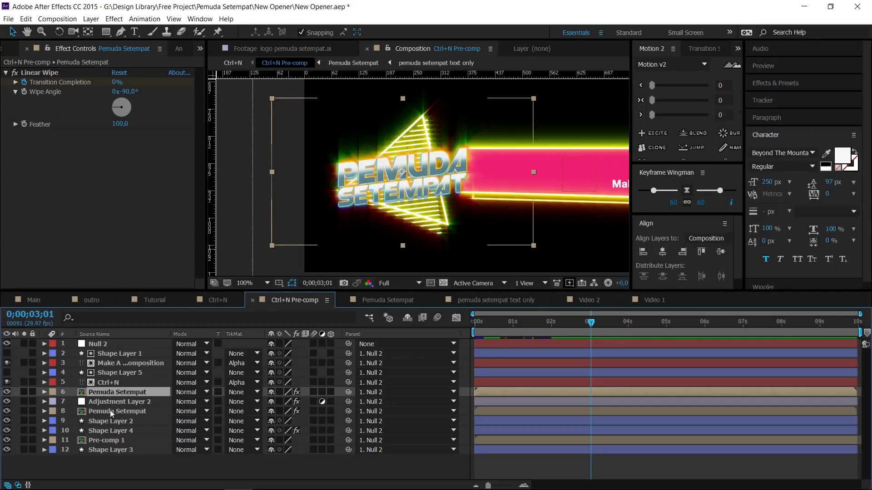
# - Inspect Shape Layer 2 and Shape Layer 4's Venetian Blinds effect with a close view of the striped triangle behind the logo
pyautogui.click(113, 422)
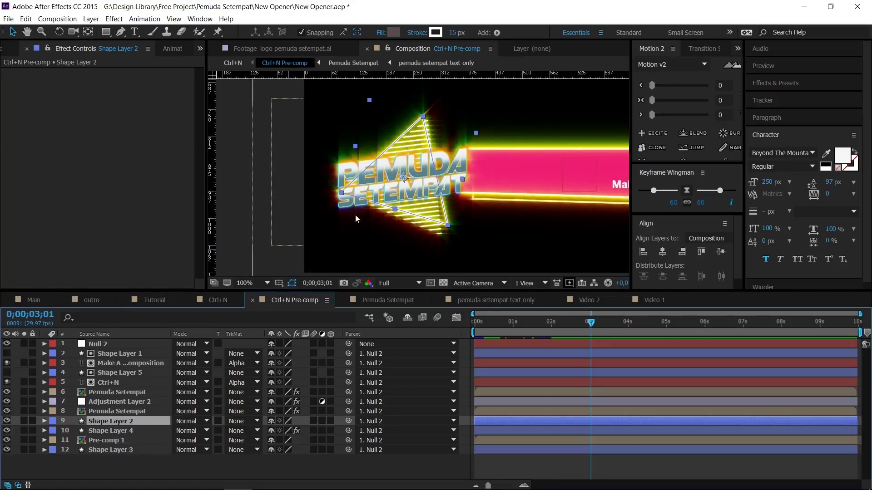
pyautogui.click(100, 430)
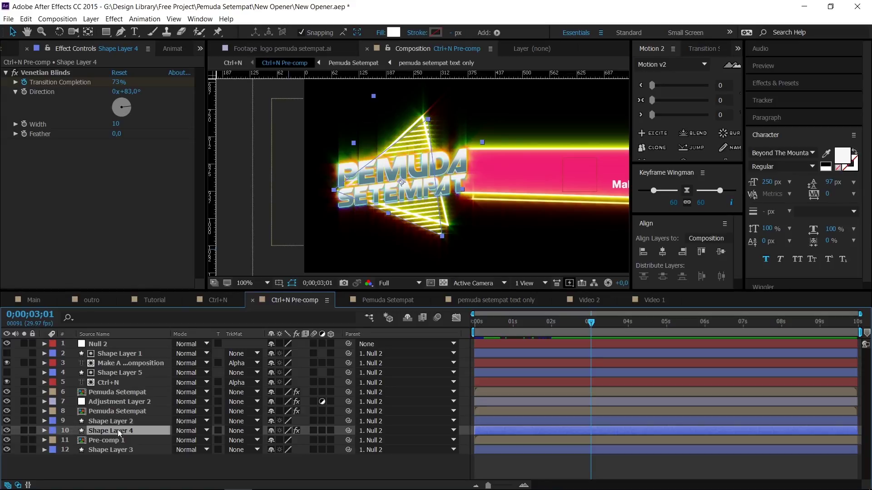
pyautogui.scroll(2, 419, 143)
pyautogui.scroll(1, 419, 143)
pyautogui.scroll(-1, 424, 134)
pyautogui.moveTo(430, 84); pyautogui.dragTo(429, 96)
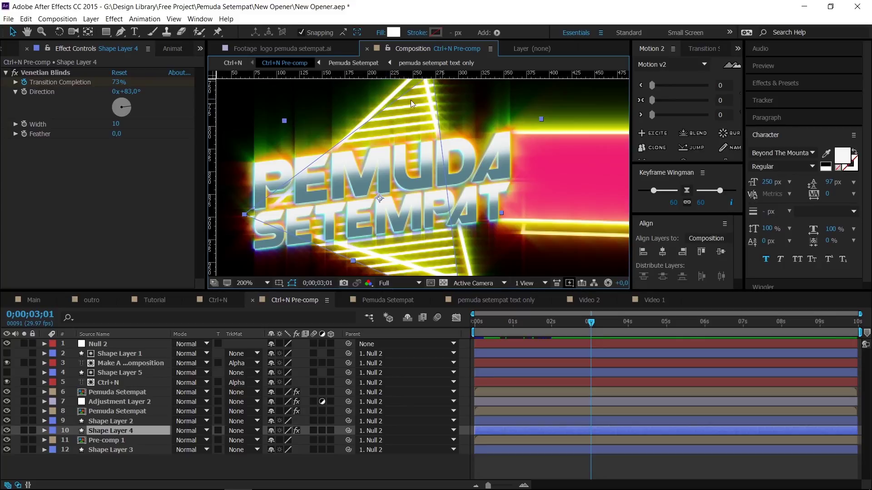
# - Look at the striped triangle in the Main composition, and return to Ctrl+N Pre-comp to compare its lower part
pyautogui.click(29, 299)
pyautogui.scroll(1, 413, 171)
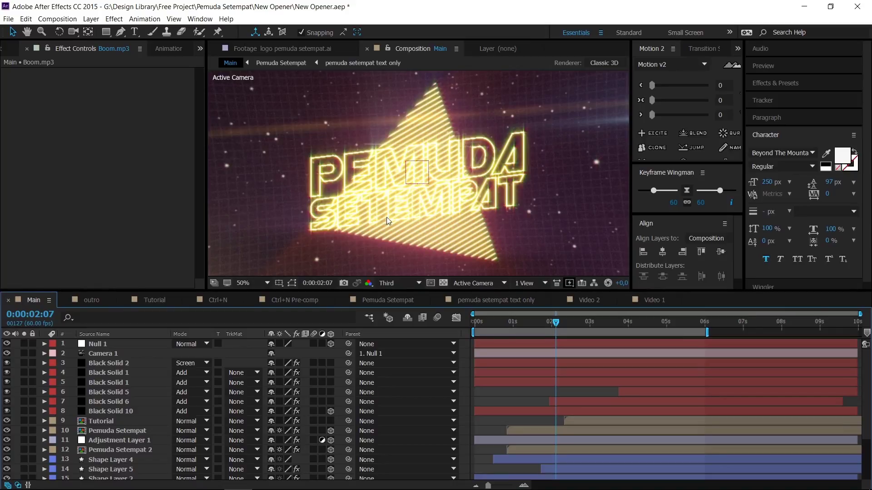
pyautogui.click(298, 301)
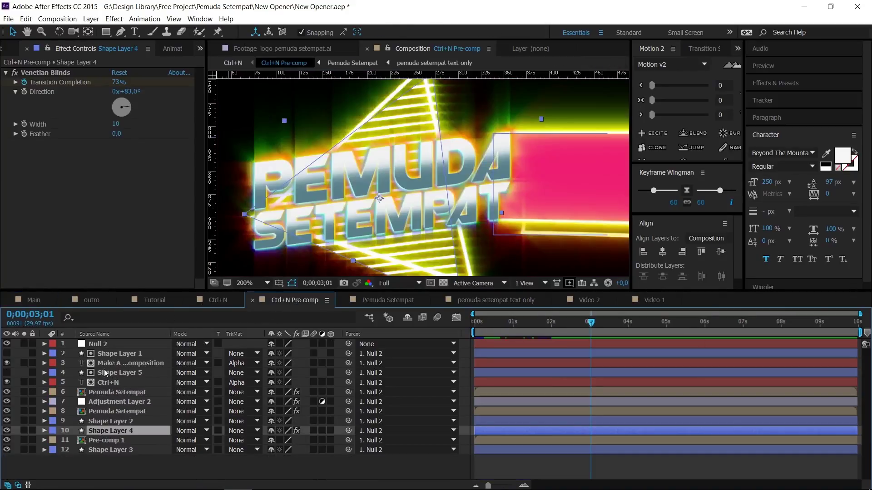
pyautogui.moveTo(429, 238); pyautogui.dragTo(408, 195)
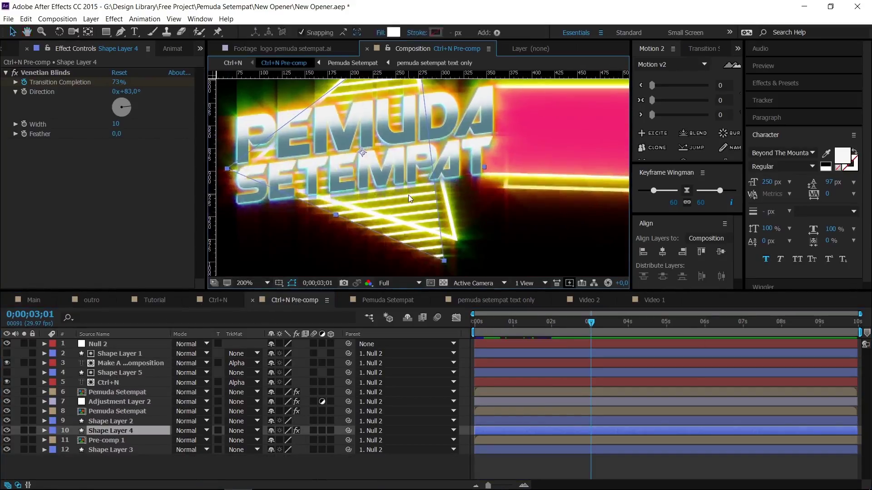
# - Open Pre-comp 1 from the Ctrl+N Pre-comp layers, preview the pink bar's reveal and move the playhead to 0;00;01;03
pyautogui.click(103, 440)
pyautogui.scroll(-2, 394, 162)
pyautogui.moveTo(425, 190); pyautogui.dragTo(310, 208)
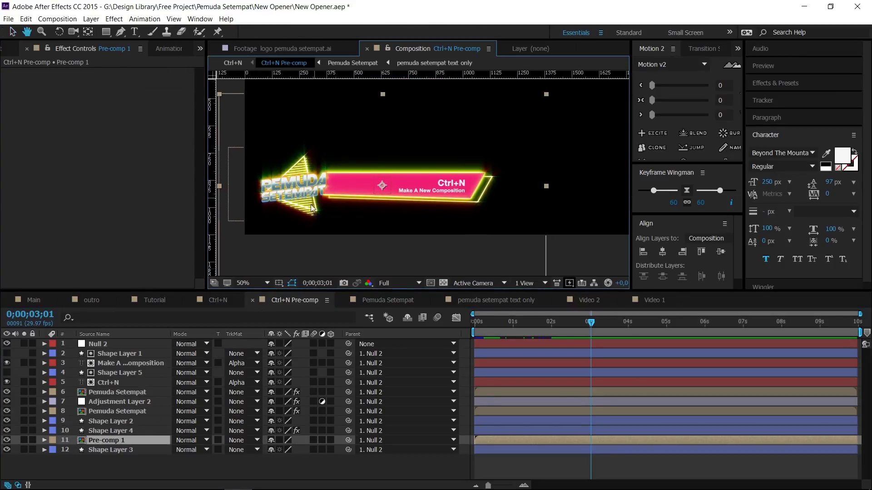
pyautogui.doubleClick(110, 440)
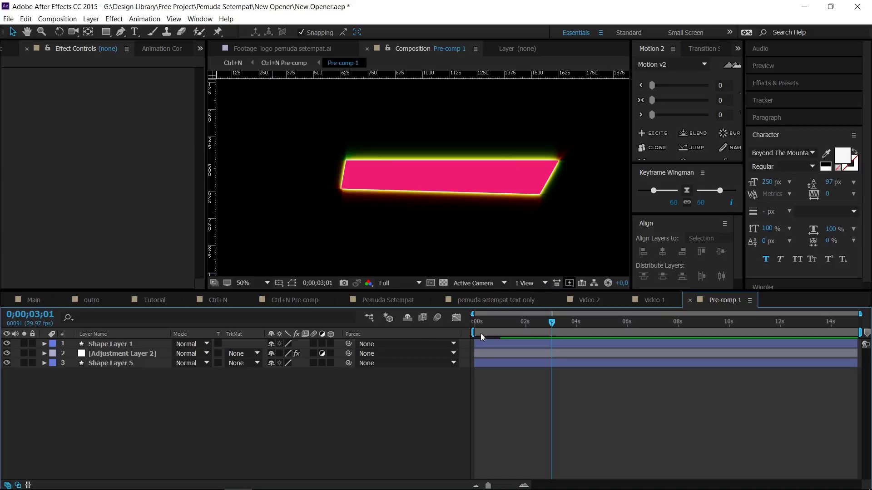
pyautogui.press('space')
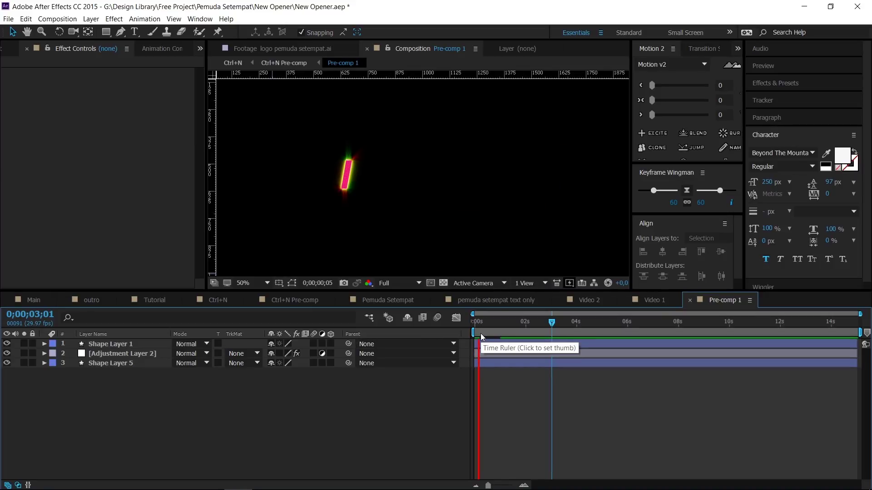
pyautogui.moveTo(489, 323)
pyautogui.mouseDown()
pyautogui.moveTo(551, 320)
pyautogui.moveTo(481, 320)
pyautogui.mouseUp()
pyautogui.press('space')
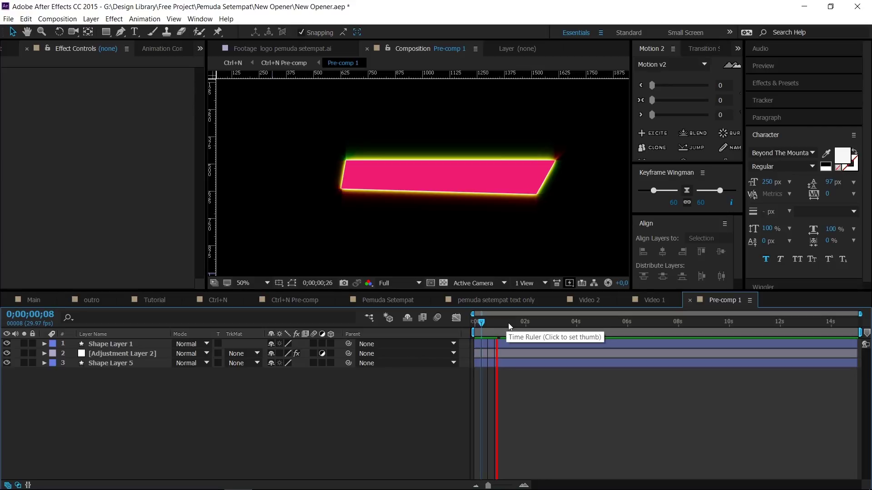
pyautogui.moveTo(503, 323)
pyautogui.mouseDown()
pyautogui.moveTo(531, 322)
pyautogui.moveTo(471, 328)
pyautogui.moveTo(503, 322)
pyautogui.mouseUp()
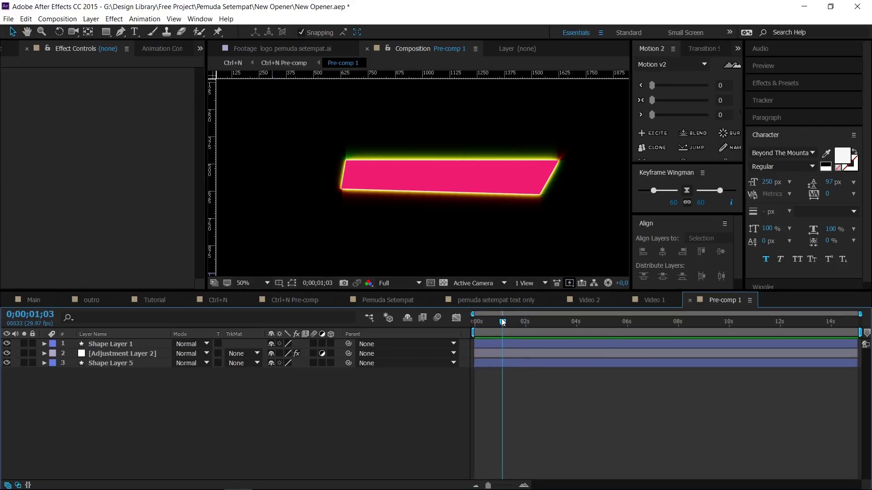
# - Inspect Pre-comp 1's three layers, toggling the visibility of Shape Layer 1 and Adjustment Layer 2 off and on
pyautogui.click(133, 356)
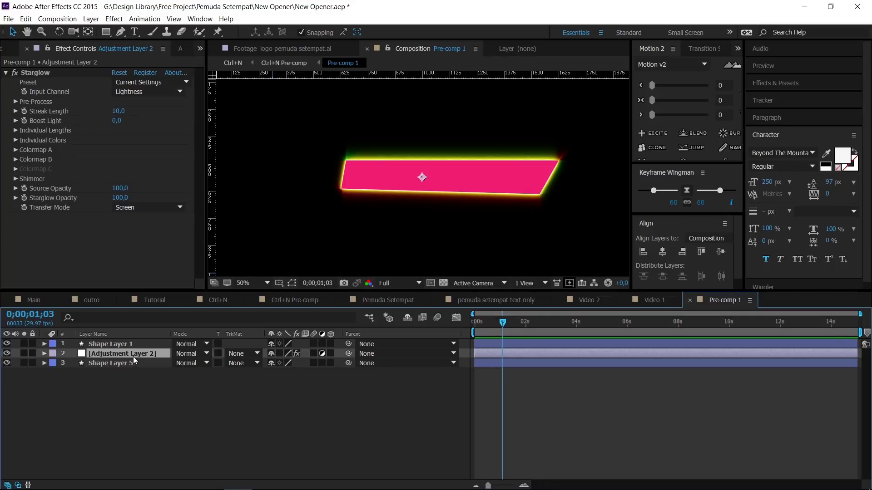
pyautogui.click(106, 345)
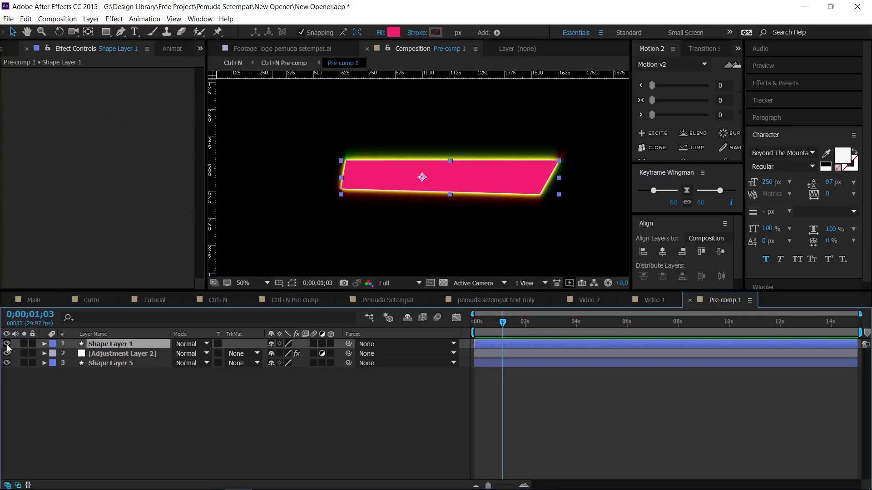
pyautogui.click(7, 344)
pyautogui.click(7, 346)
pyautogui.click(103, 364)
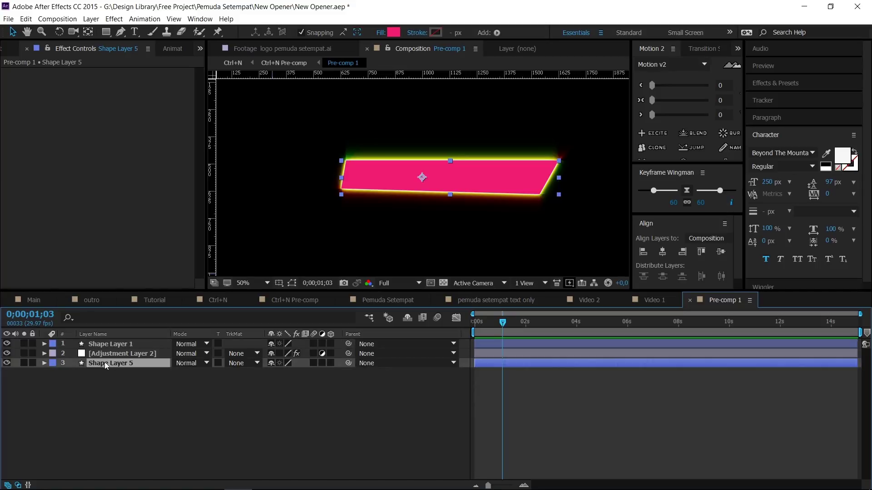
pyautogui.click(7, 354)
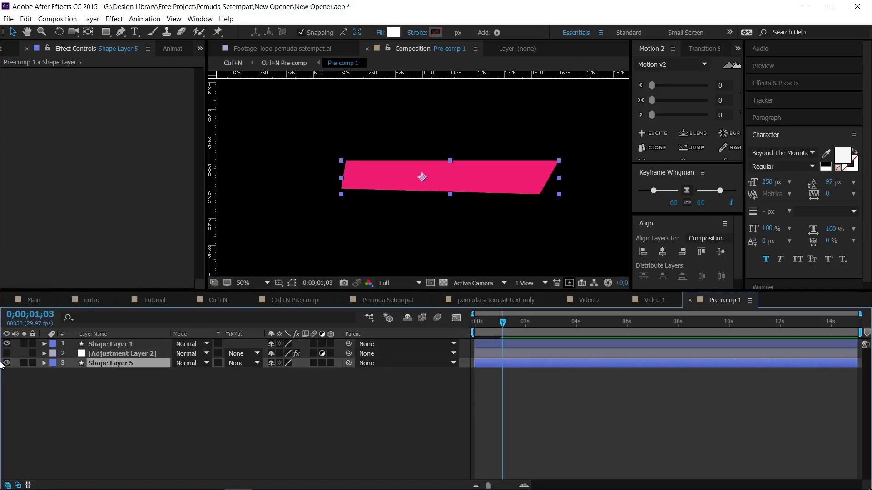
pyautogui.click(7, 353)
# - Hide Shape Layer 1, toggle Adjustment Layer 2 repeatedly to compare the Starglow on the white shape, and restore both layers' visibility
pyautogui.click(107, 353)
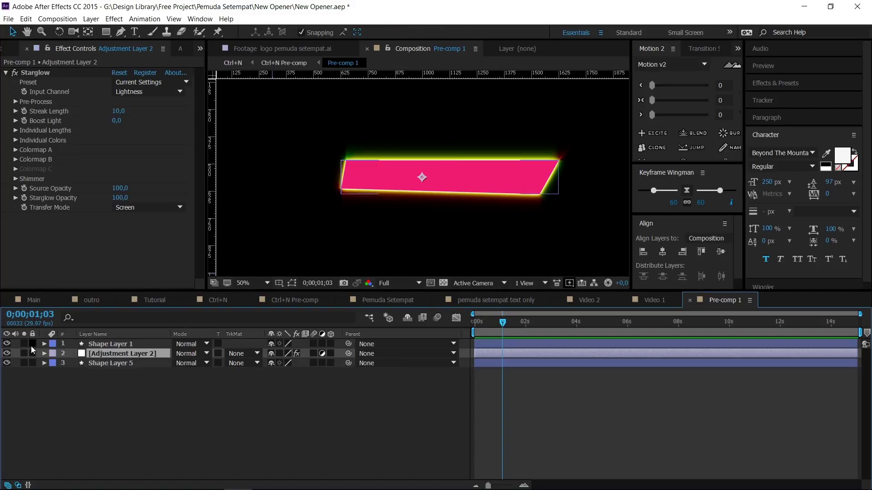
pyautogui.click(7, 344)
pyautogui.click(6, 354)
pyautogui.click(6, 353)
pyautogui.click(6, 353)
pyautogui.click(6, 353)
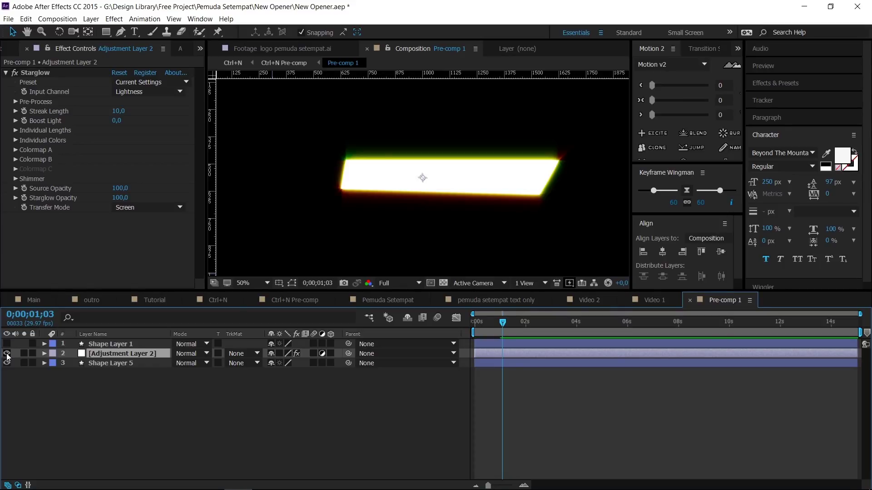
pyautogui.click(7, 353)
pyautogui.click(7, 353)
pyautogui.click(7, 345)
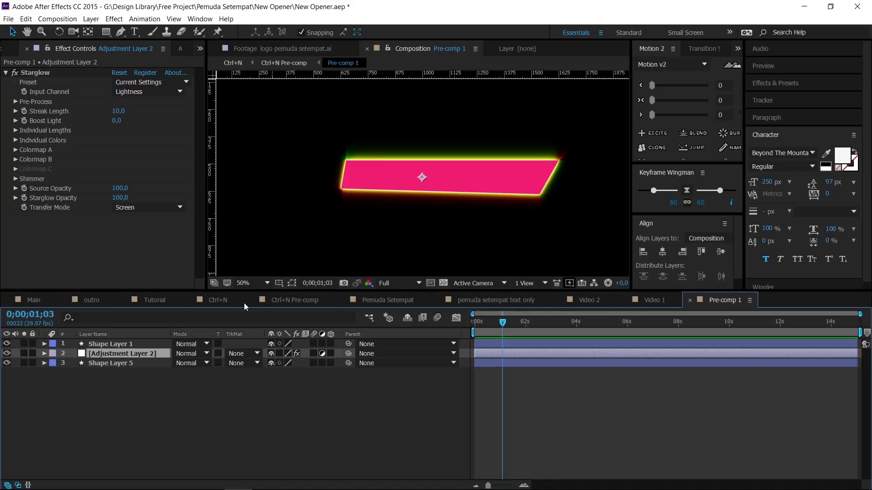
# - Return to Ctrl+N Pre-comp and reveal Shape Layer 3's animated Start property while examining the bar's outline up close
pyautogui.click(301, 301)
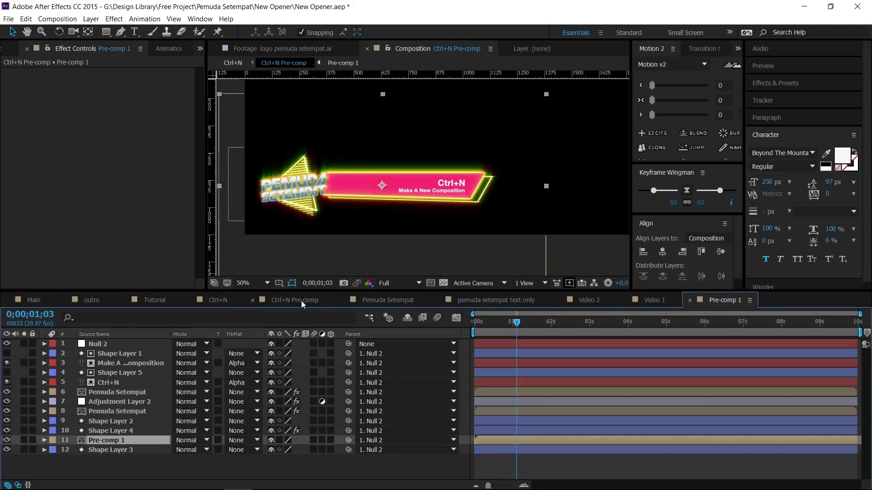
pyautogui.click(104, 448)
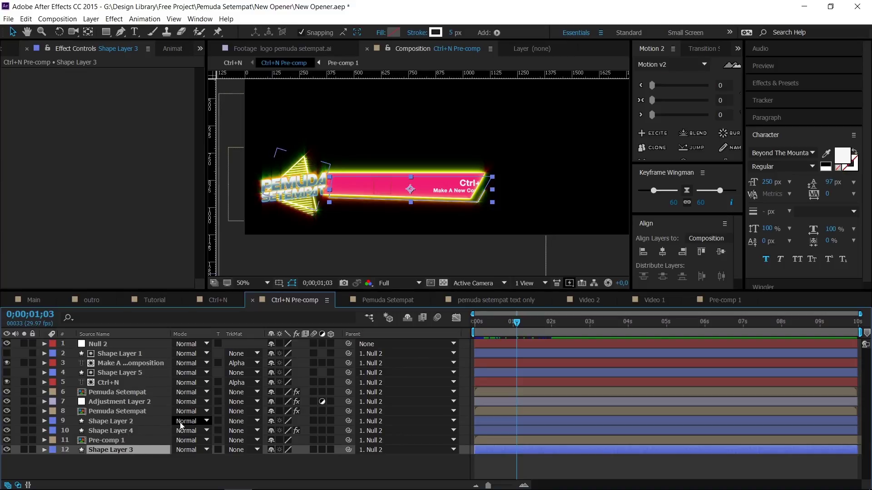
pyautogui.scroll(1, 551, 200)
pyautogui.moveTo(546, 219); pyautogui.dragTo(426, 145)
pyautogui.scroll(1, 500, 214)
pyautogui.press('u')
pyautogui.scroll(-1, 350, 243)
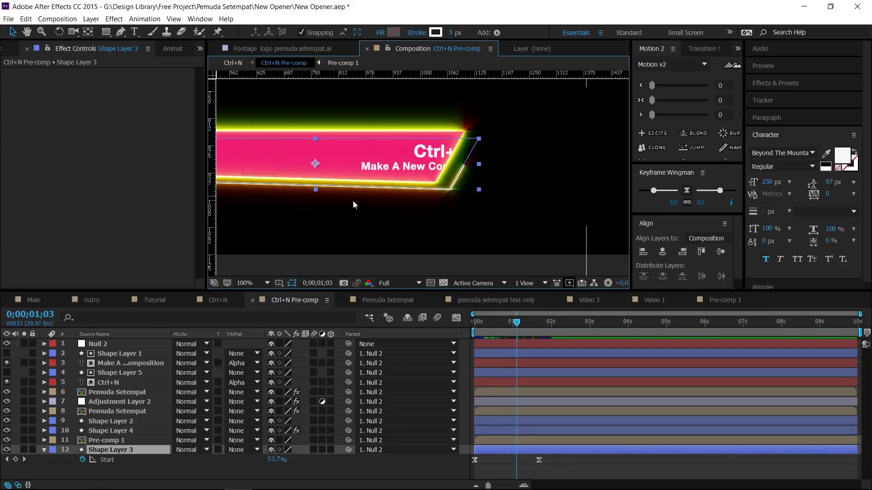
pyautogui.moveTo(355, 200); pyautogui.dragTo(460, 202)
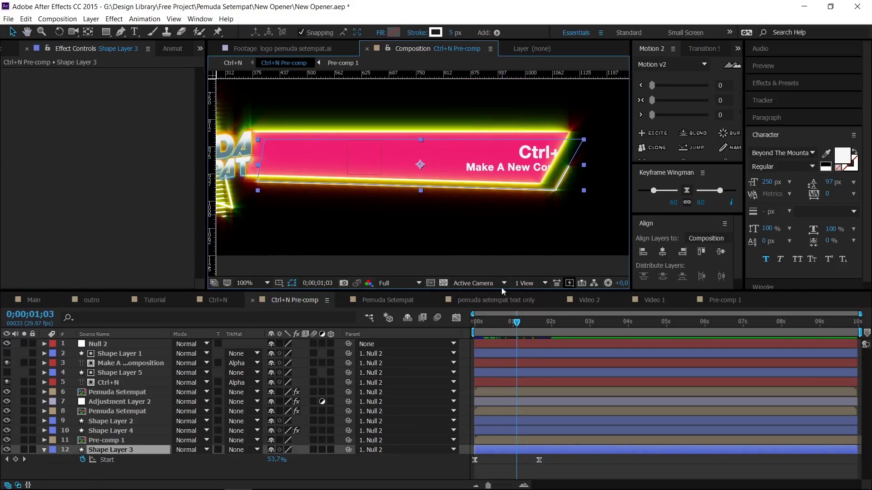
# - Solo Shape Layer 3, scrub its outline animation to 0;00;02;07, turn solo off and fit the whole composition in view
pyautogui.click(24, 450)
pyautogui.moveTo(512, 324)
pyautogui.mouseDown()
pyautogui.moveTo(464, 323)
pyautogui.moveTo(561, 344)
pyautogui.moveTo(468, 335)
pyautogui.moveTo(560, 342)
pyautogui.mouseUp()
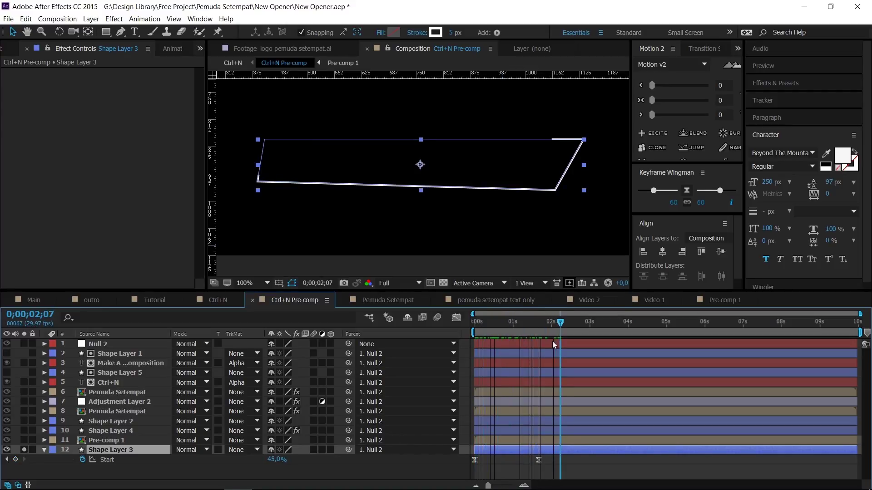
pyautogui.click(24, 450)
pyautogui.scroll(-2, 566, 163)
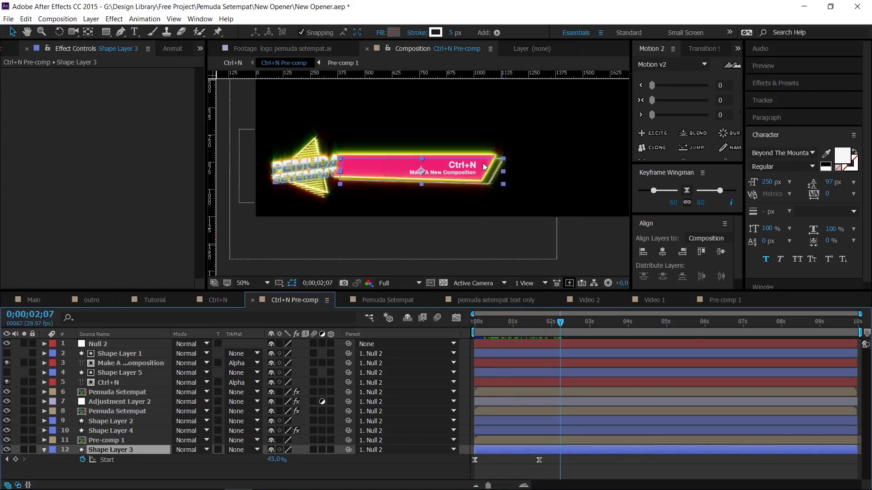
pyautogui.click(533, 238)
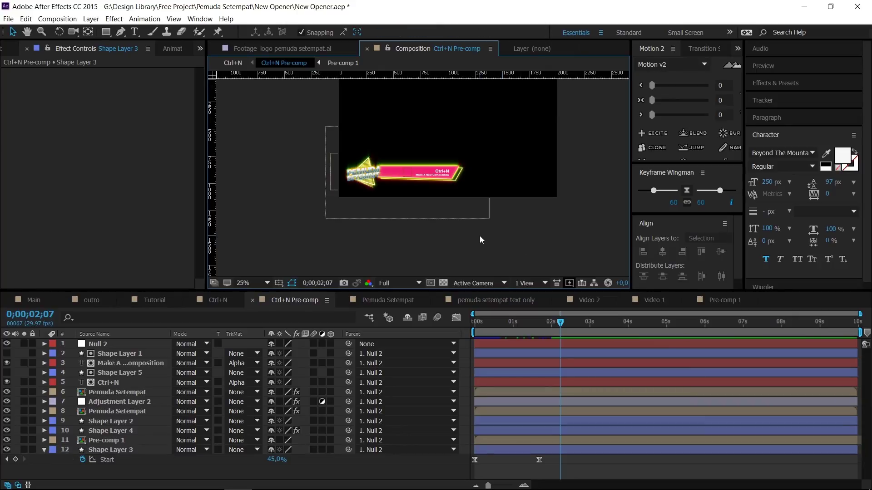
pyautogui.hotkey('shift', '/')
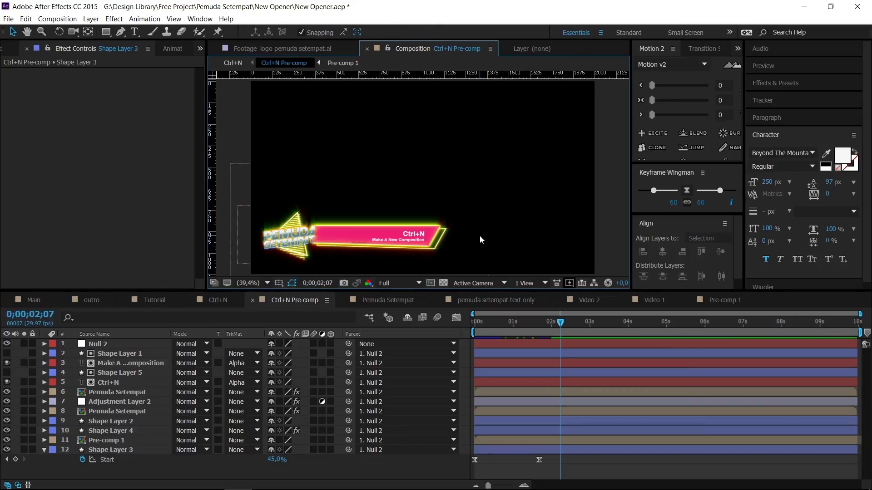
# - Look through the Pemuda Setempat, pemuda setempat text only and Video 2 compositions, and return to Main
pyautogui.click(389, 300)
pyautogui.click(503, 300)
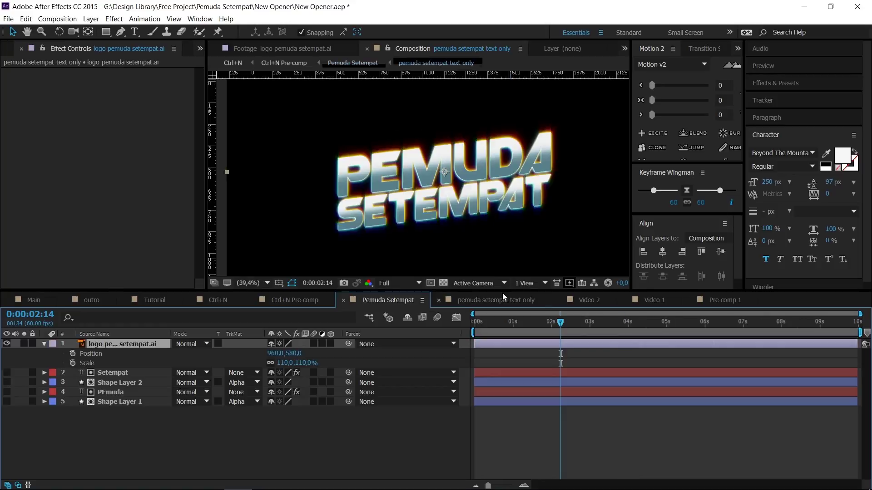
pyautogui.click(591, 300)
pyautogui.click(30, 300)
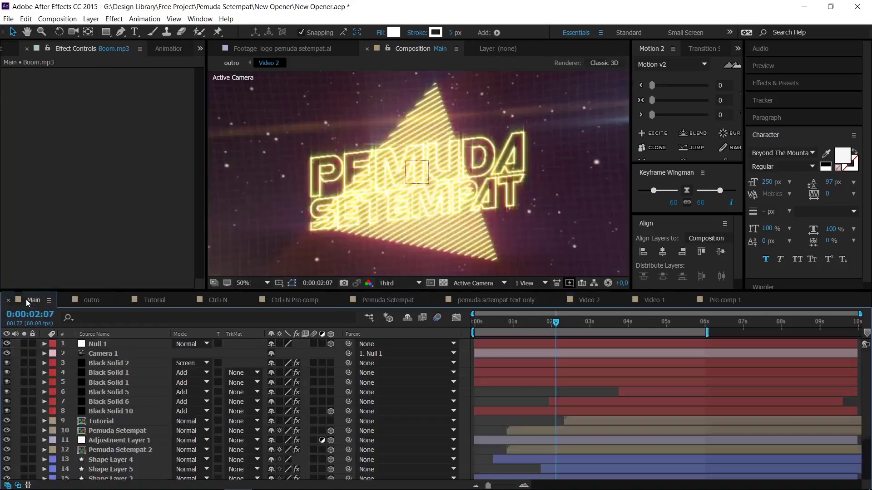
# - Expand the Lower Third folder among the project items and examine the compositions it contains
pyautogui.click(9, 49)
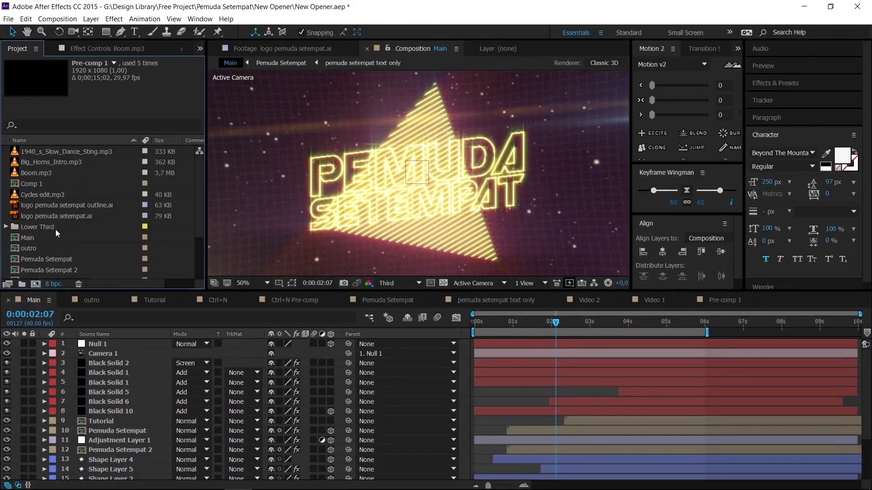
pyautogui.click(7, 228)
pyautogui.click(40, 172)
pyautogui.scroll(-4, 47, 225)
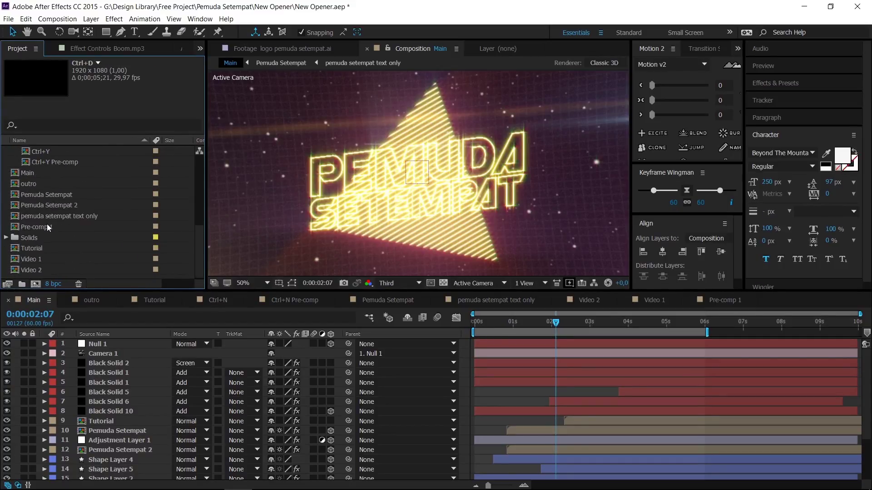
pyautogui.scroll(4, 44, 211)
pyautogui.click(28, 218)
pyautogui.scroll(-3, 27, 219)
pyautogui.scroll(3, 18, 216)
pyautogui.scroll(-2, 40, 221)
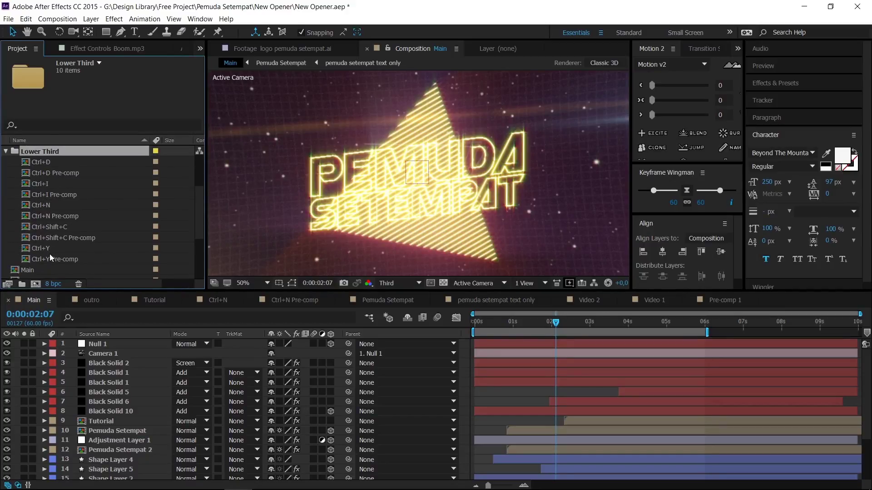
# - Select the Ctrl+D, Ctrl+I, Ctrl+N, Ctrl+Shift+C and Ctrl+Y compositions in turn to point out each lower third
pyautogui.click(39, 163)
pyautogui.click(40, 184)
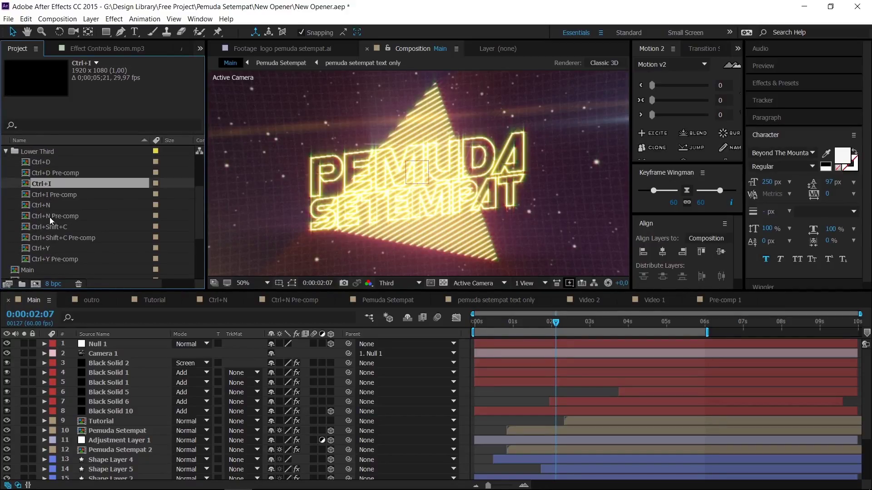
pyautogui.click(51, 227)
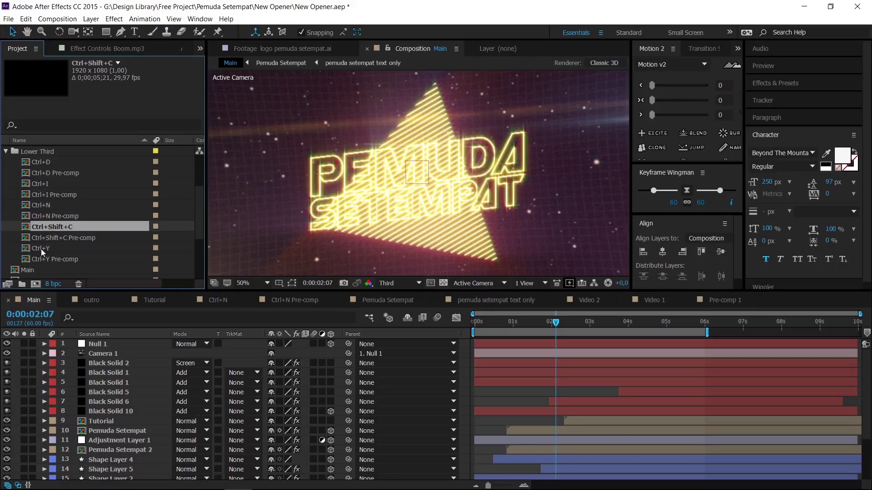
pyautogui.click(42, 249)
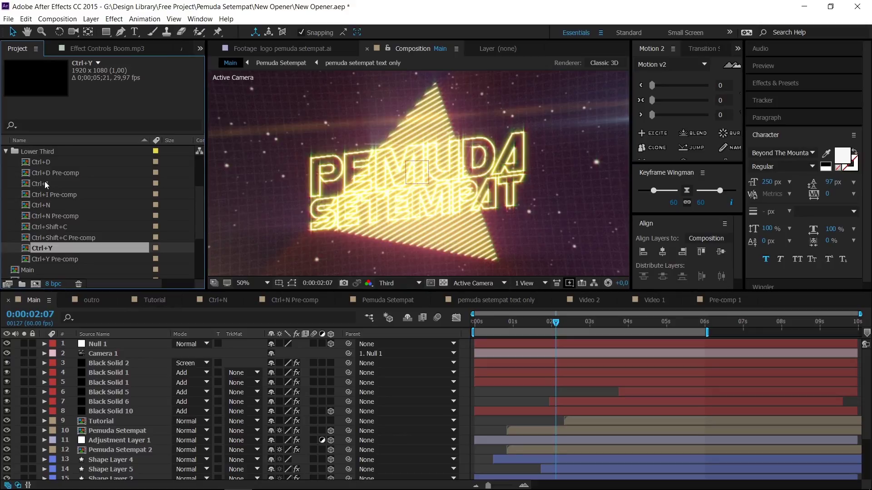
pyautogui.click(43, 162)
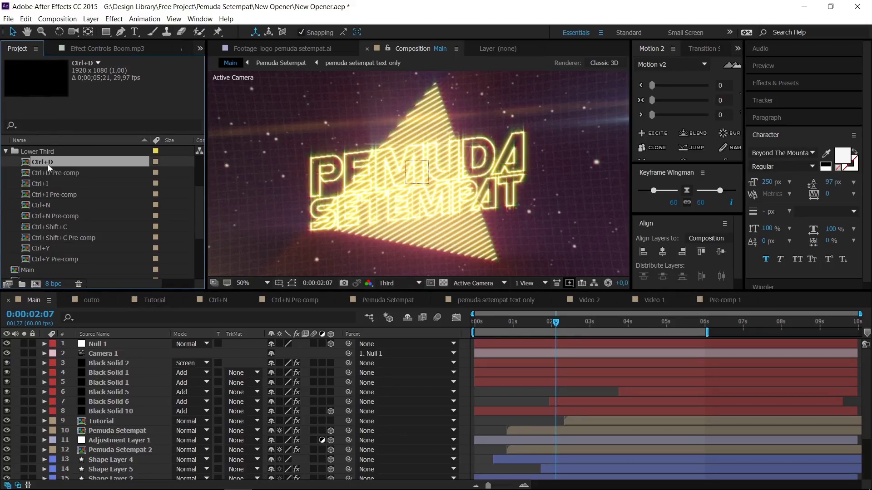
pyautogui.click(43, 184)
pyautogui.click(44, 206)
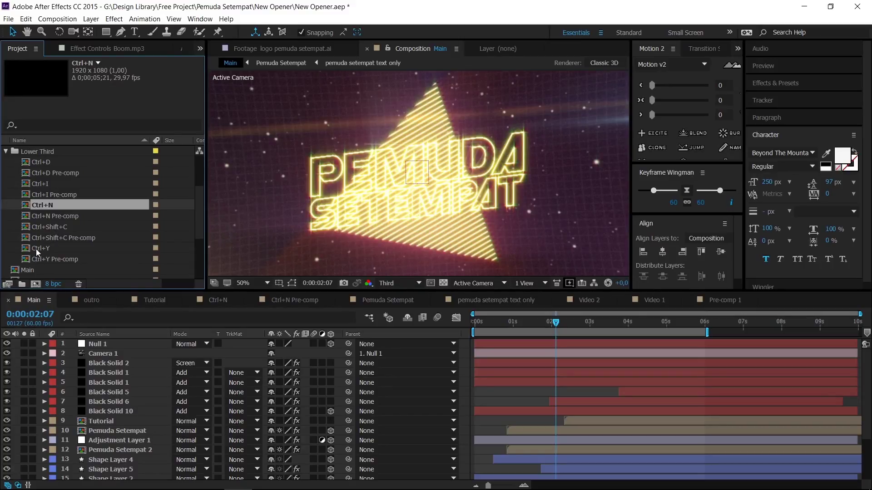
pyautogui.click(36, 249)
pyautogui.click(38, 227)
pyautogui.click(43, 209)
pyautogui.click(42, 184)
pyautogui.click(45, 159)
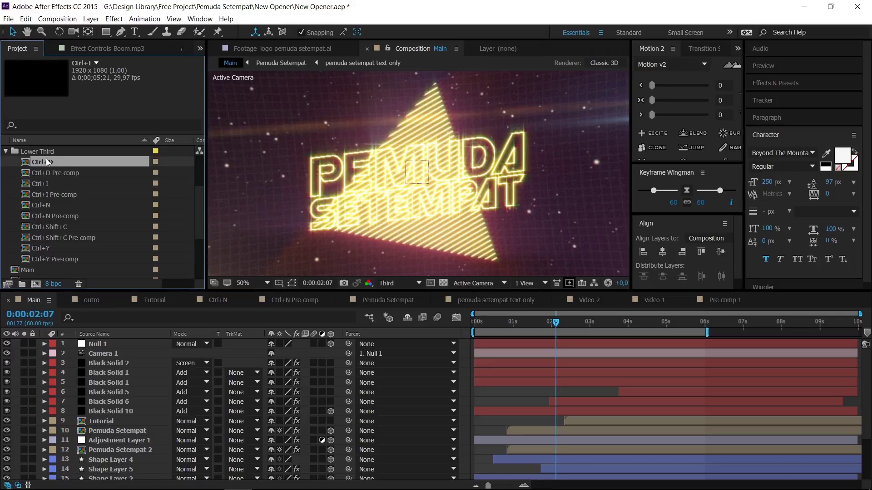
pyautogui.click(39, 187)
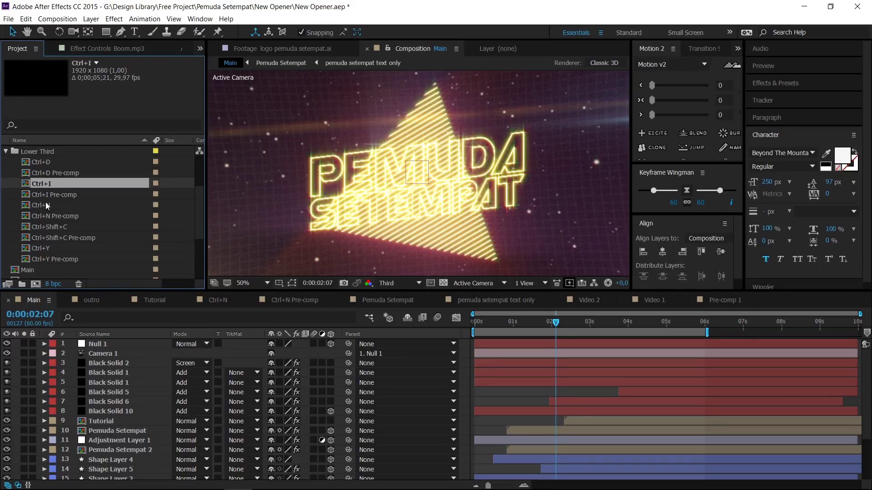